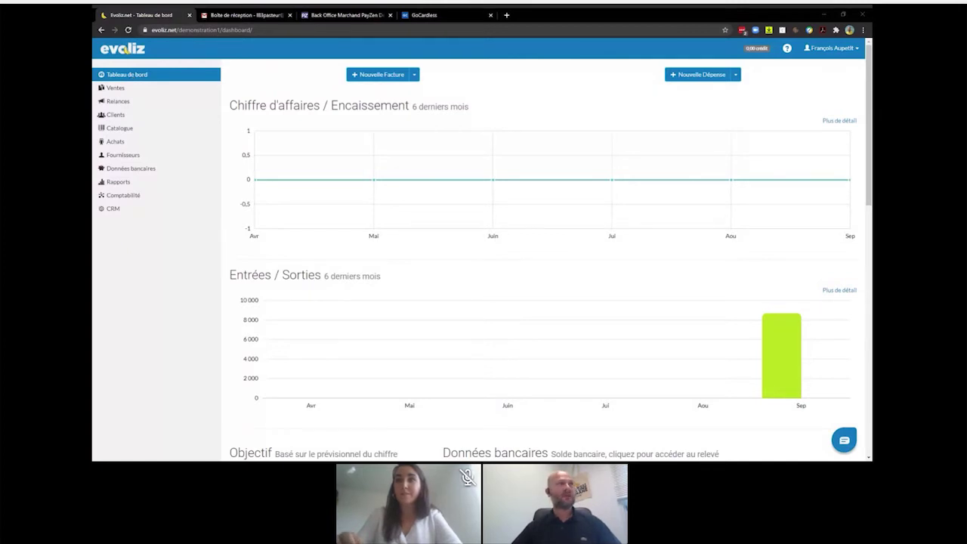
- On the Applications page, tick 'Activer le prélèvement automatique via GoCardless'
left_click(829, 49)
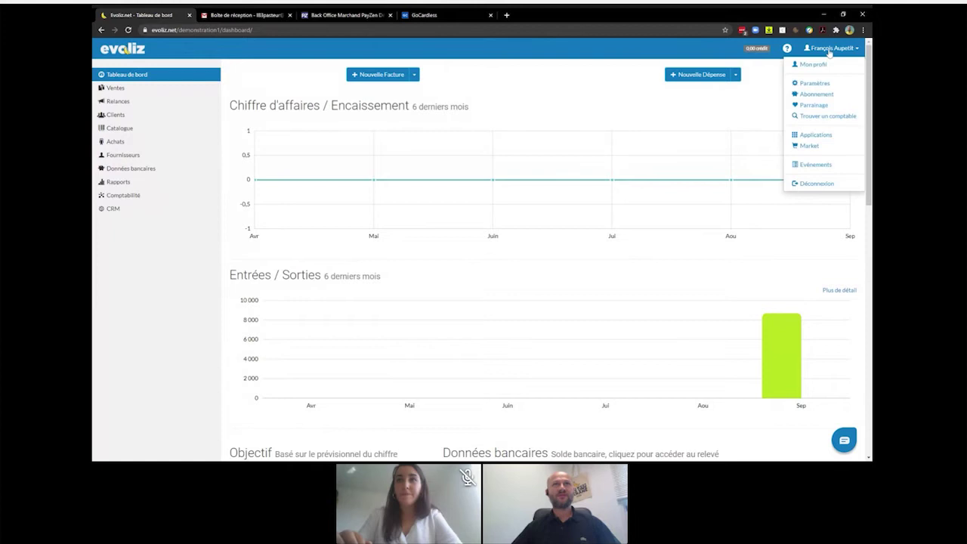
left_click(824, 139)
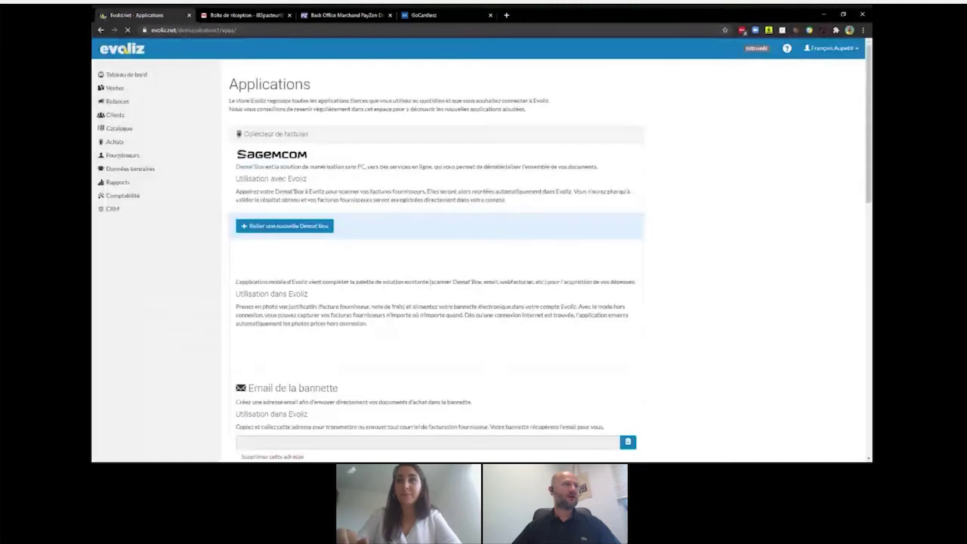
scroll(543, 113, "down", 10)
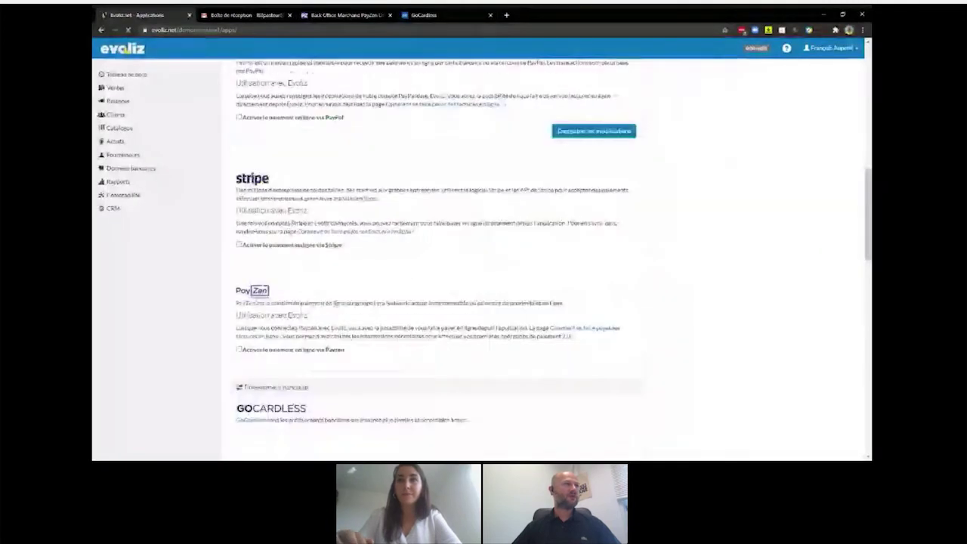
scroll(438, 264, "down", 4)
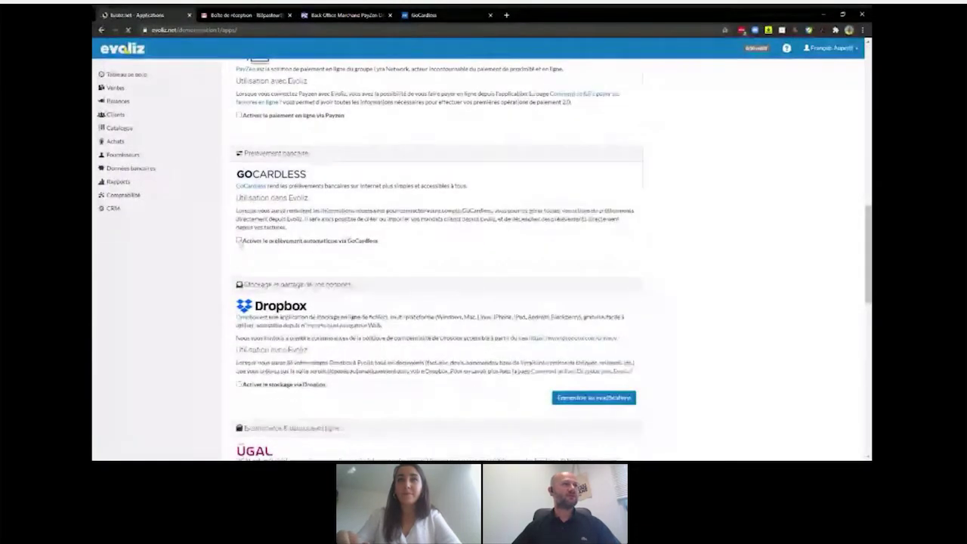
left_click(239, 241)
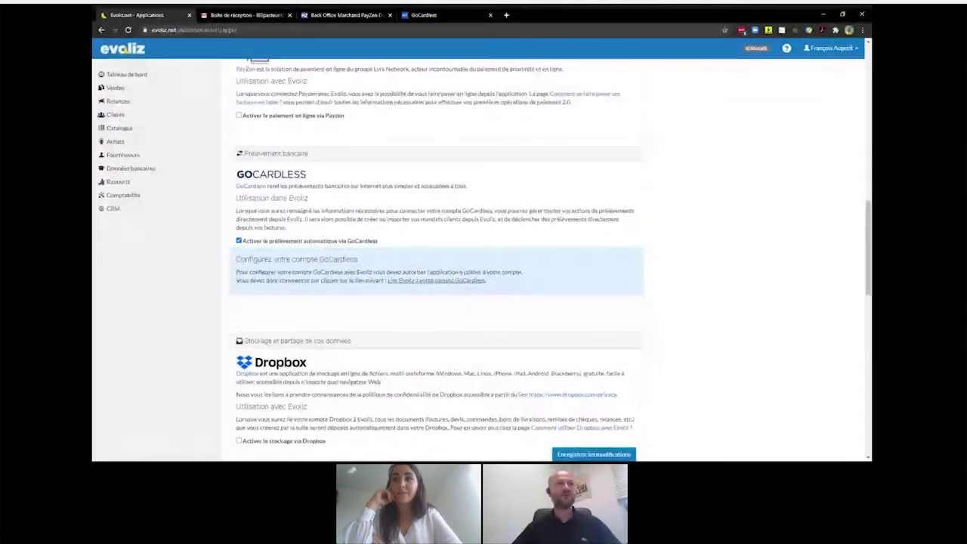
- Connect the GoCardless account with its login e-mail and password, accepting the merchant agreement
left_click(405, 285)
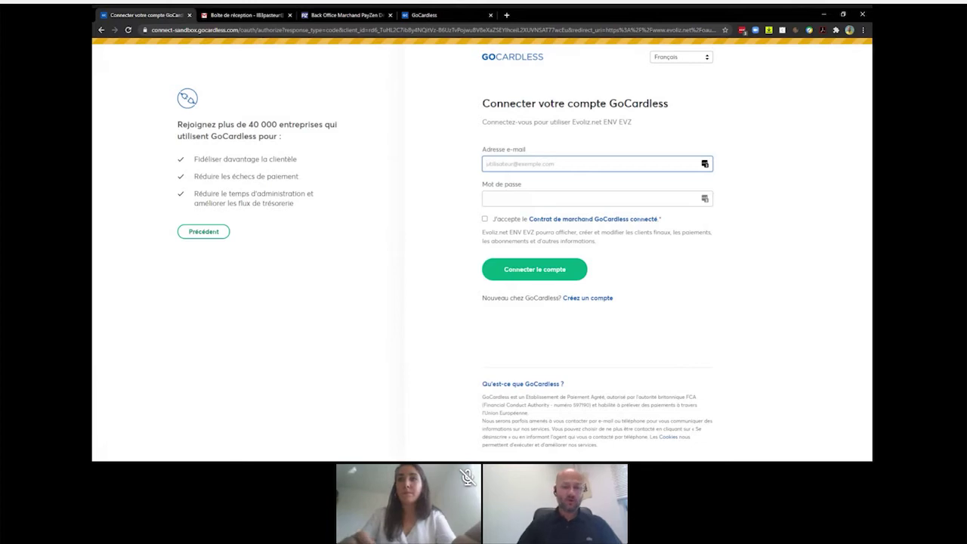
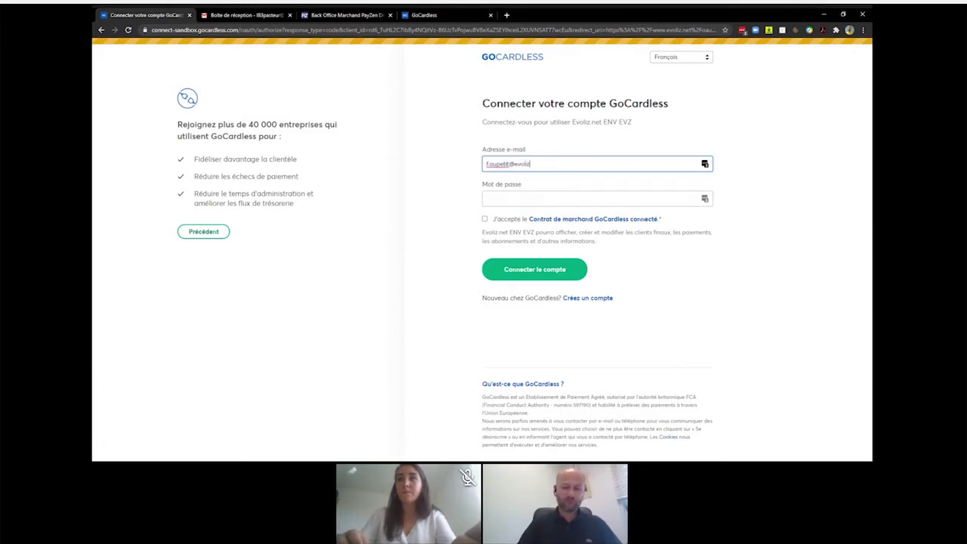
key("Tab")
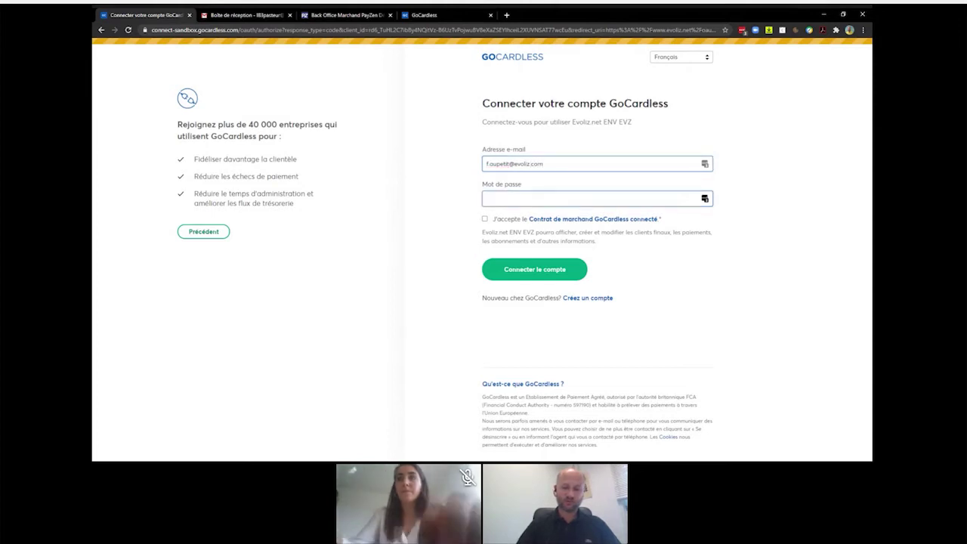
type("••••••••••")
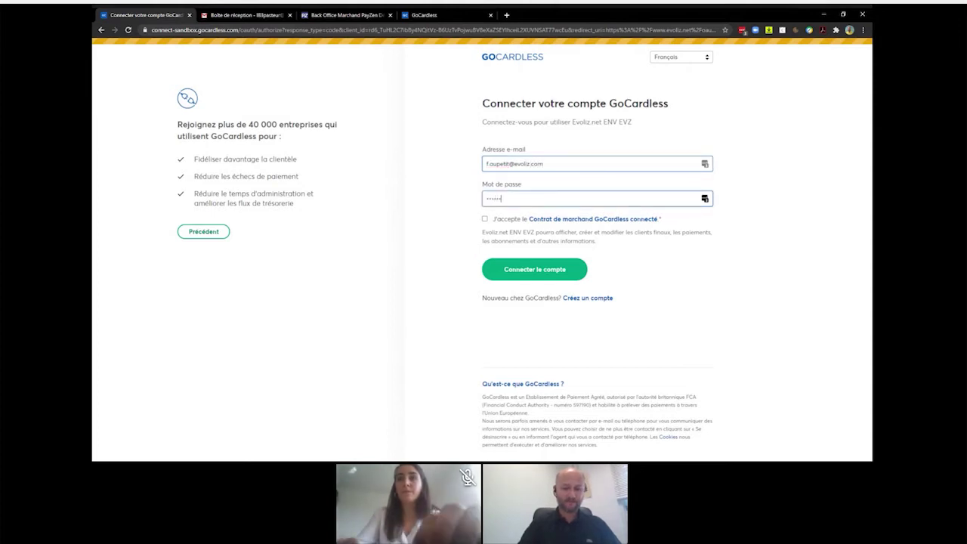
type("•••")
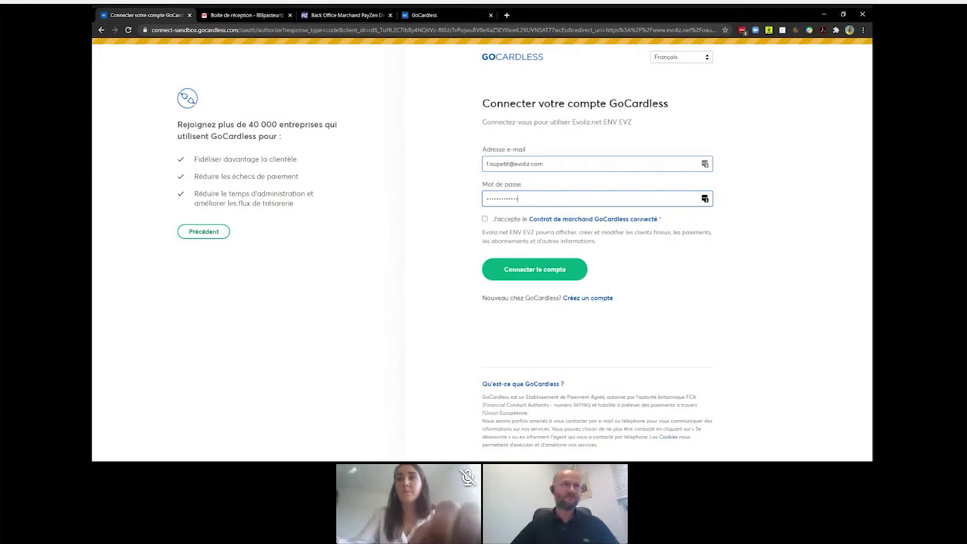
left_click(485, 220)
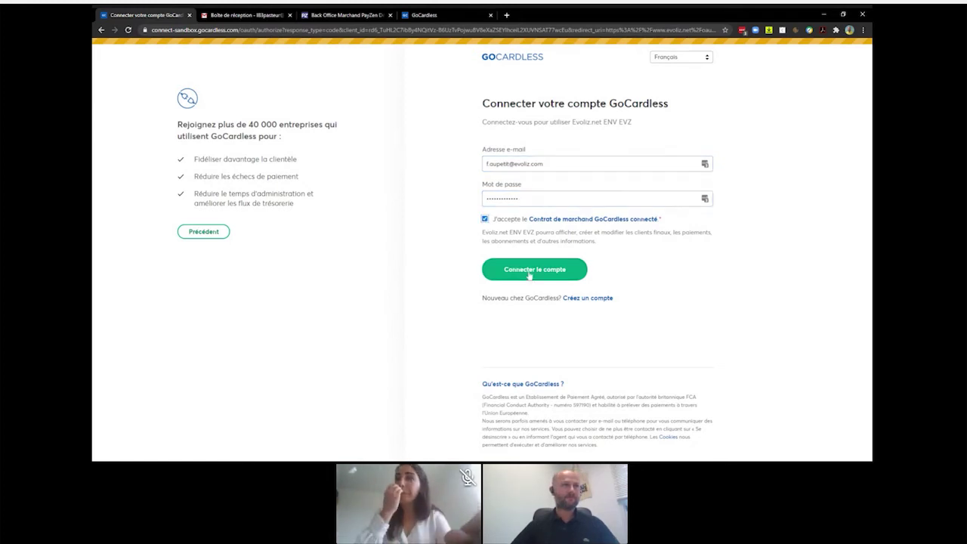
left_click(529, 273)
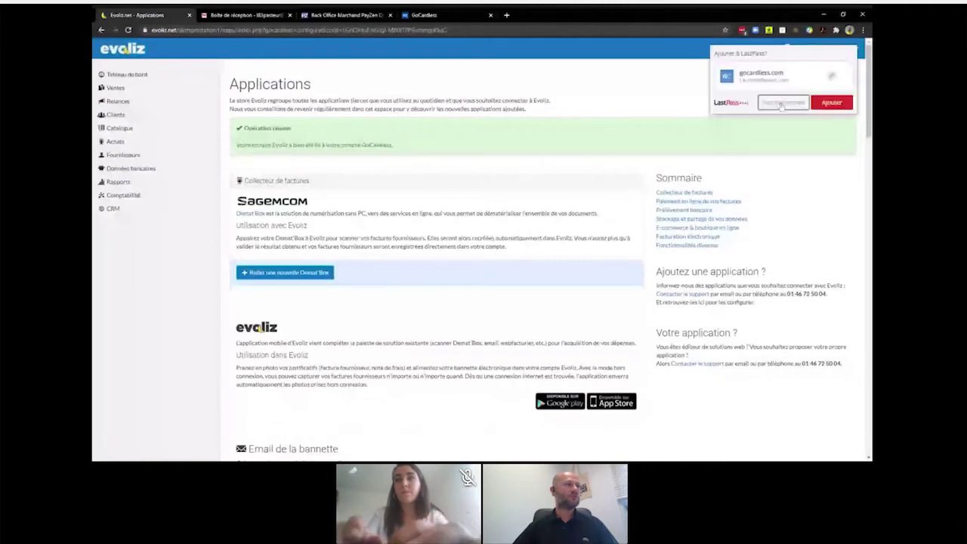
- Scroll to the GoCardless section to confirm Evoliz is linked to the GoCardless account
scroll(417, 234, "down", 10)
scroll(415, 236, "down", 1)
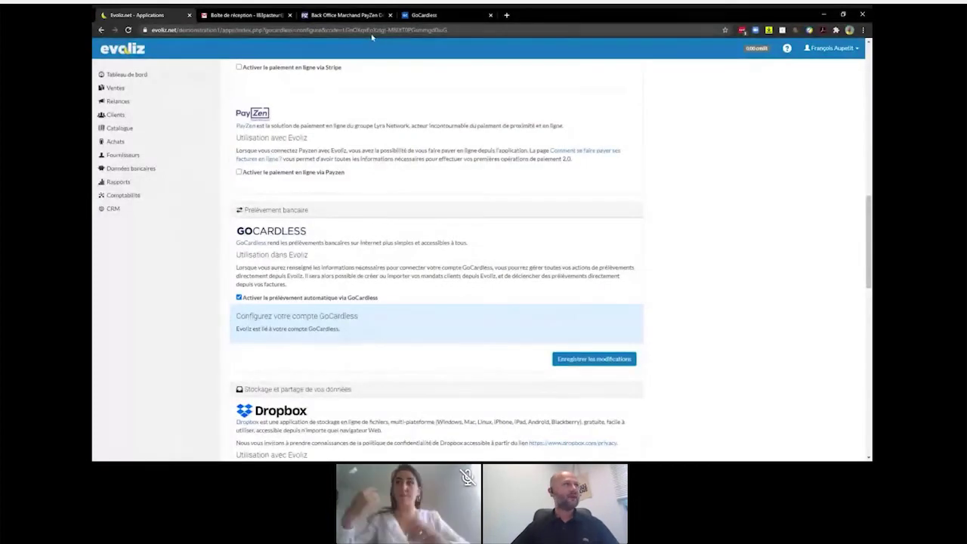
- Start a new invoice from Ventes > Factures, prefilled with Prélèvement and Fin de mois terms
left_click(112, 89)
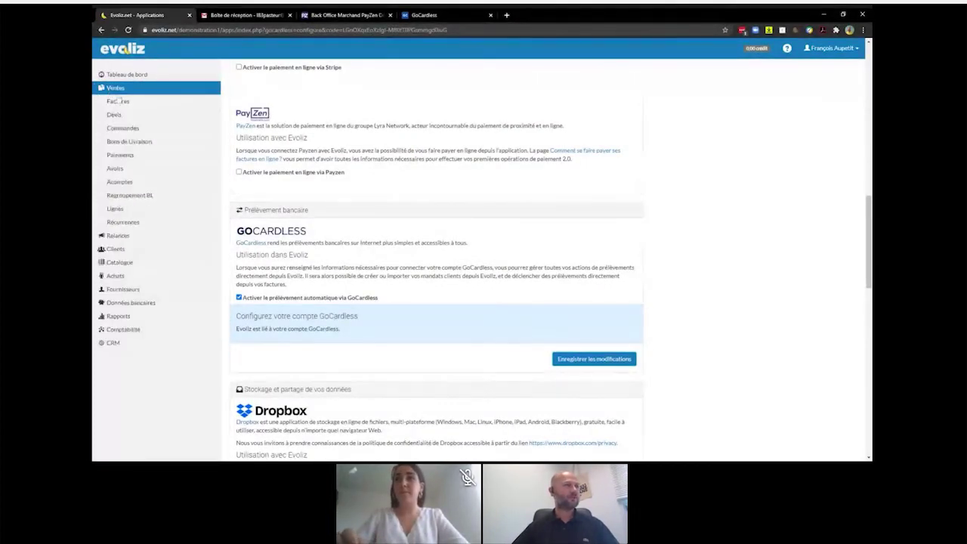
left_click(118, 102)
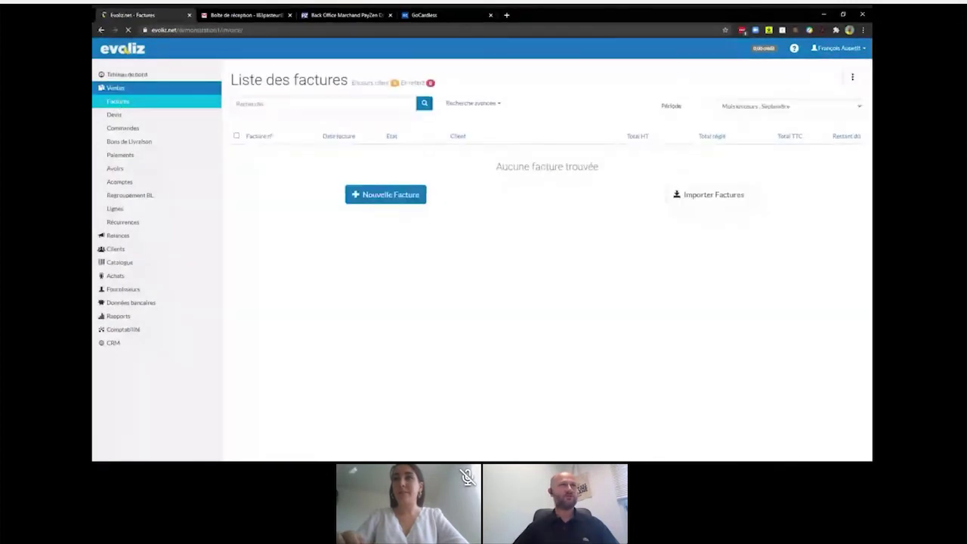
left_click(388, 198)
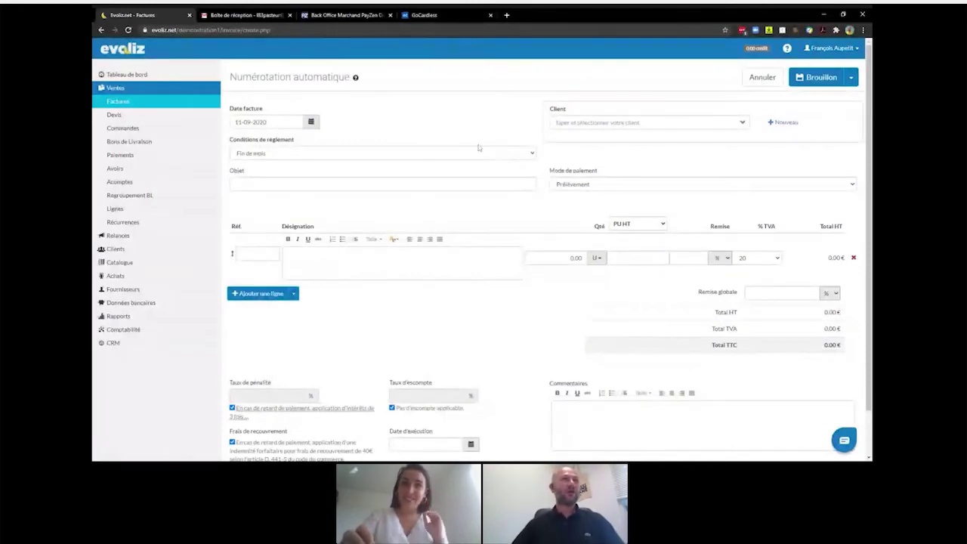
- Choose the client and add a line of 2 × Conseil en communication (reference 1)
left_click(606, 124)
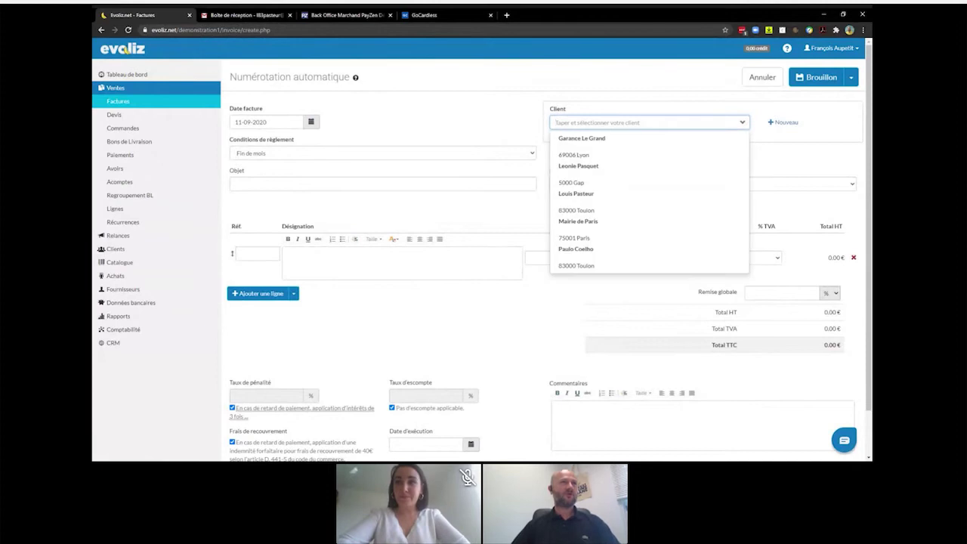
left_click(581, 197)
scroll(378, 209, "down", 2)
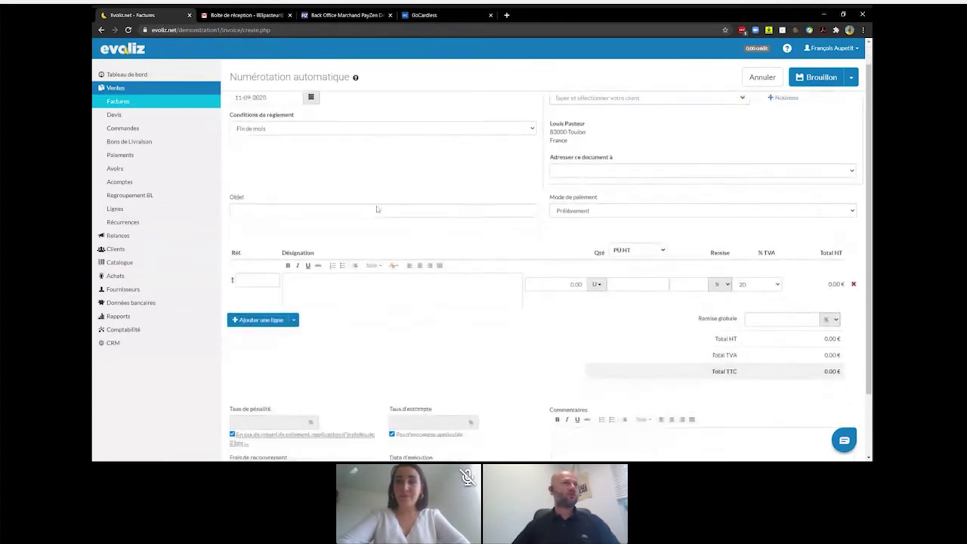
left_click(257, 207)
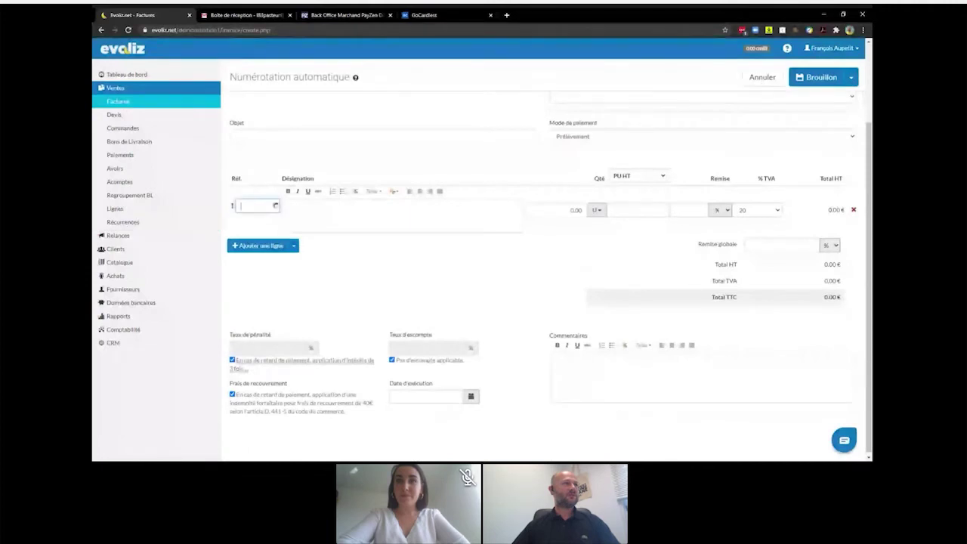
type("1")
left_click(268, 259)
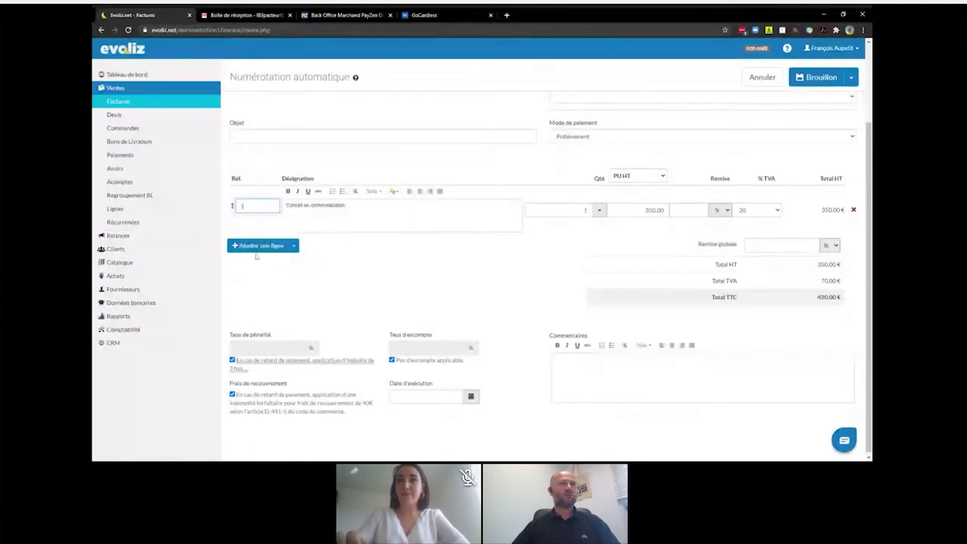
left_click(588, 213)
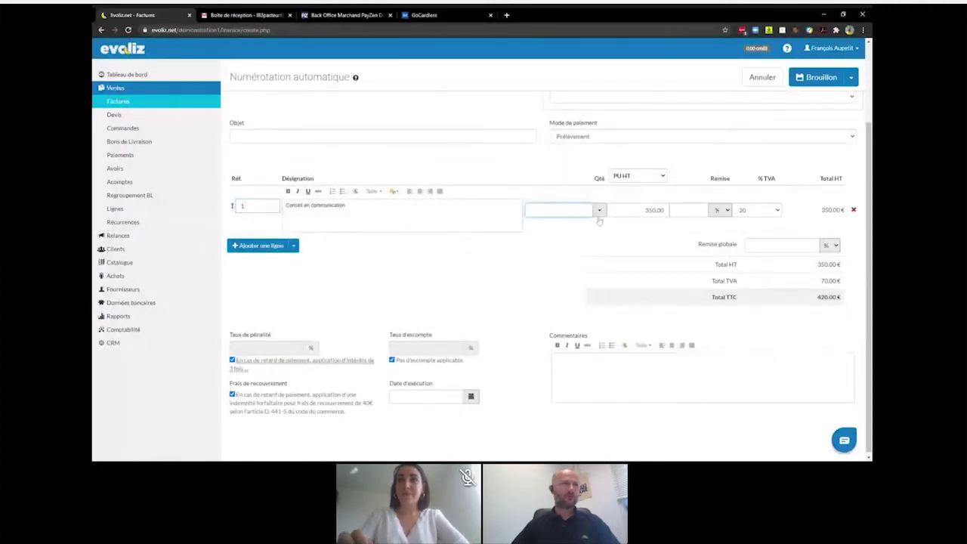
type("2")
left_click(504, 270)
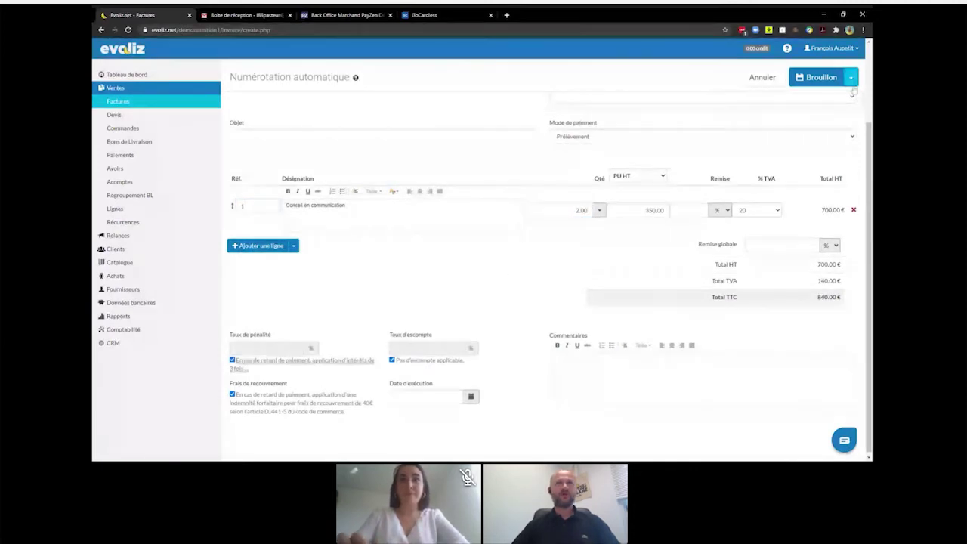
left_click(853, 82)
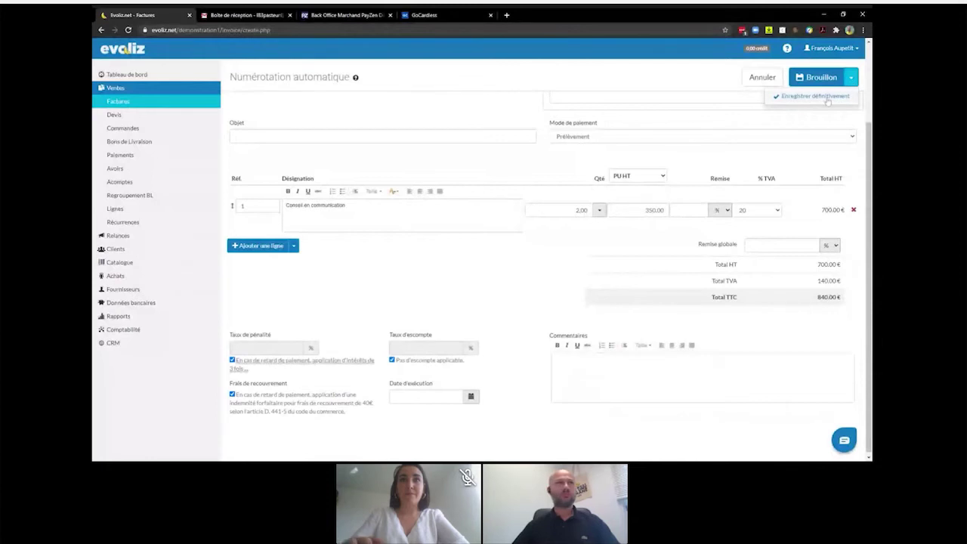
left_click(822, 97)
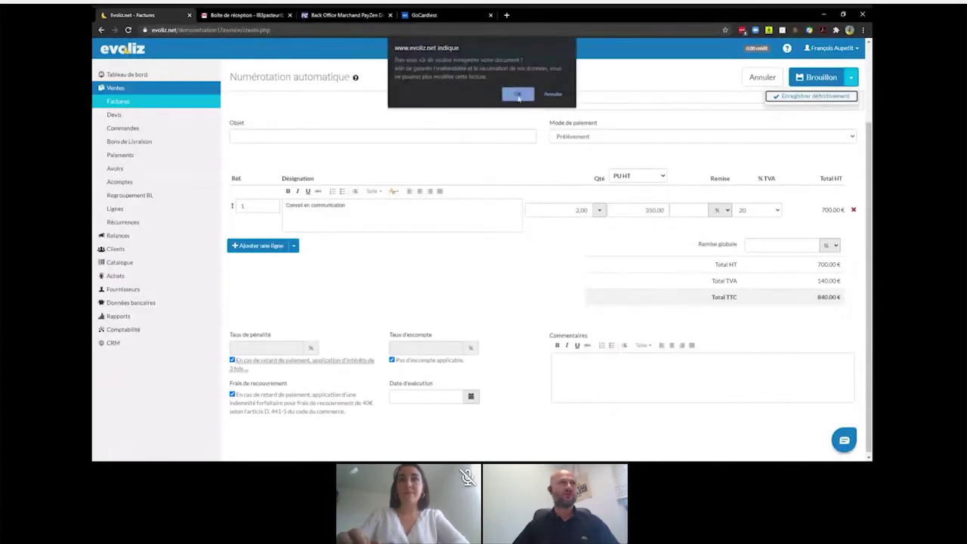
left_click(518, 96)
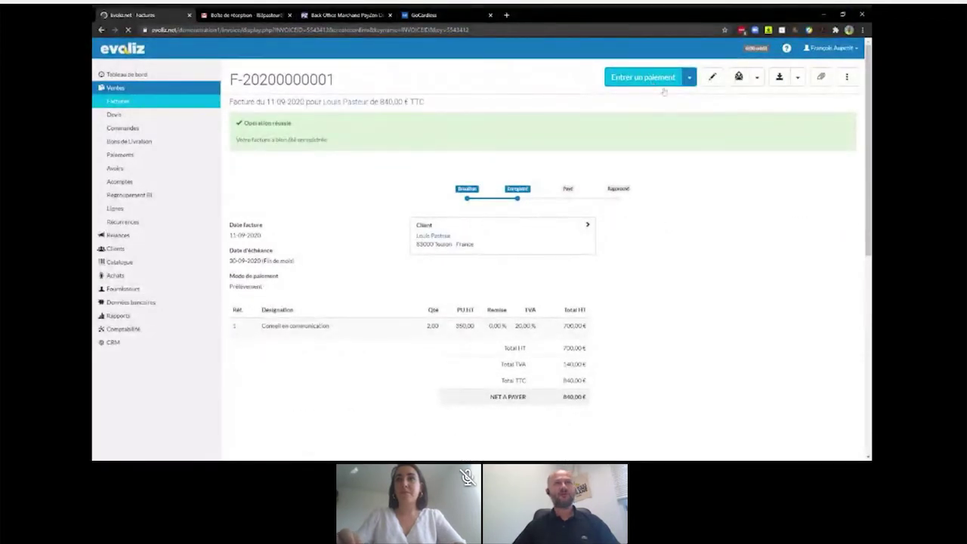
- Choose Prélever la facture, then follow the 'sur sa fiche' link to the client's record
left_click(690, 79)
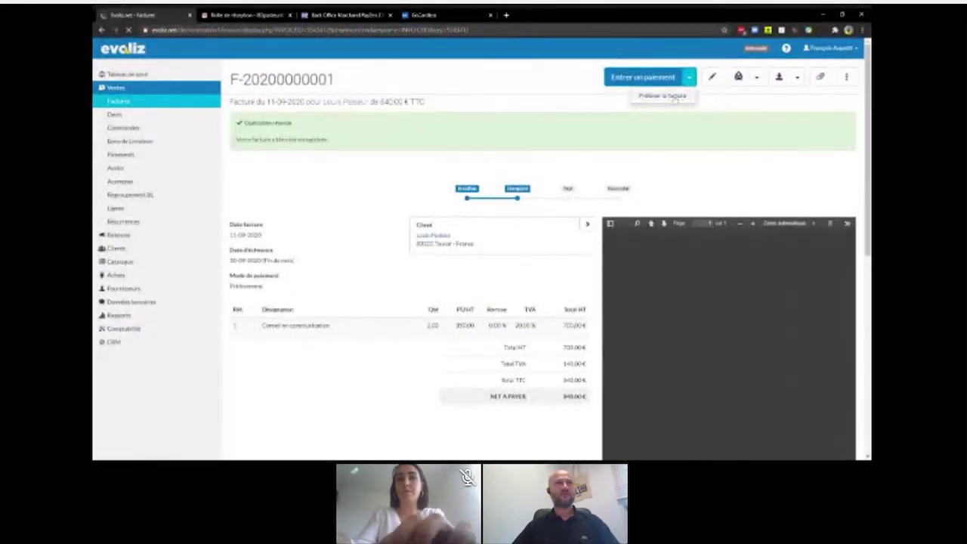
left_click(675, 98)
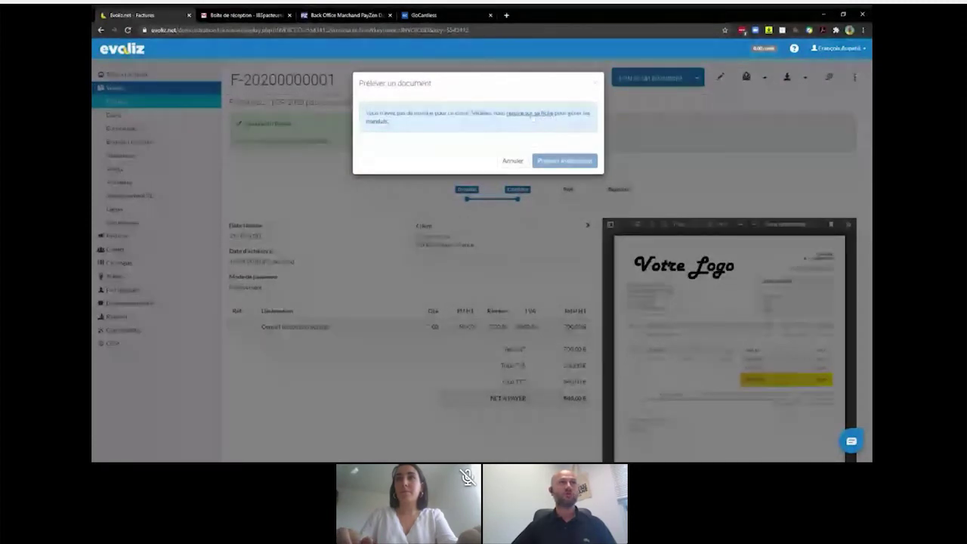
left_click(532, 115)
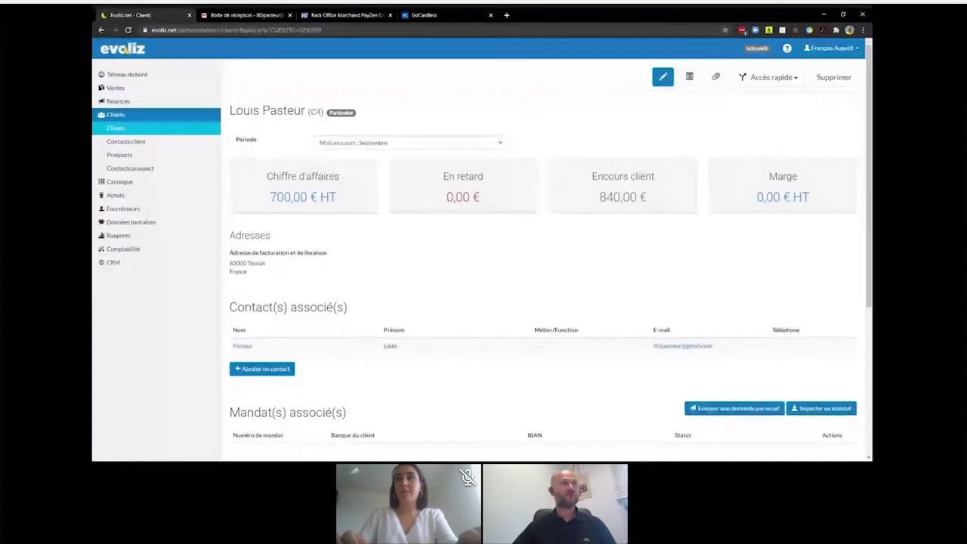
- E-mail the client a mandate request, now listed En cours, and show its GoCardless link
scroll(532, 118, "down", 1)
scroll(532, 117, "up", 1)
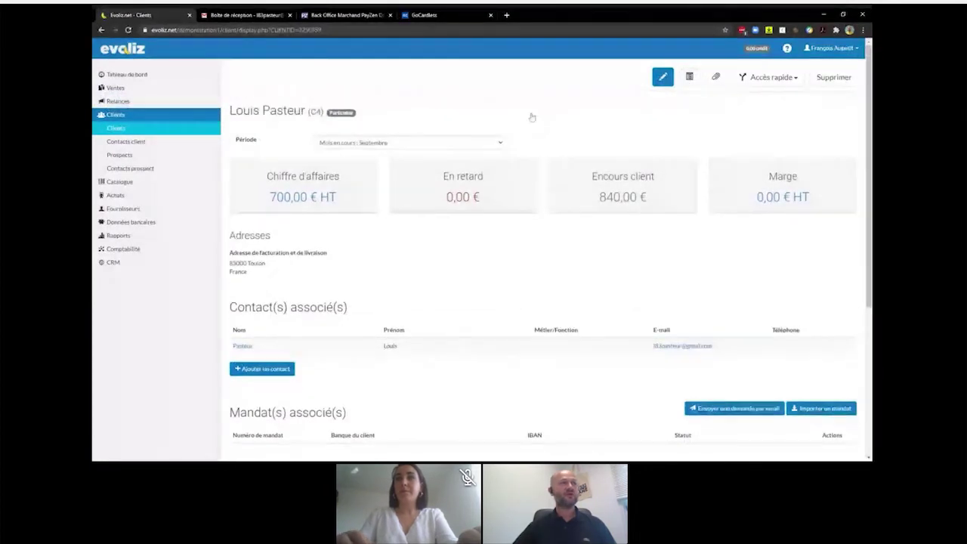
scroll(532, 117, "down", 3)
scroll(531, 117, "down", 4)
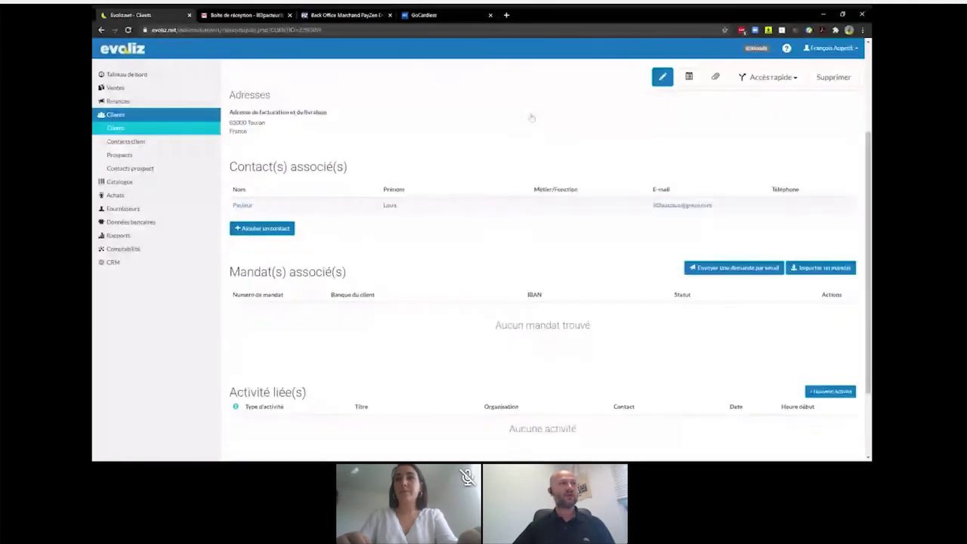
scroll(532, 118, "down", 1)
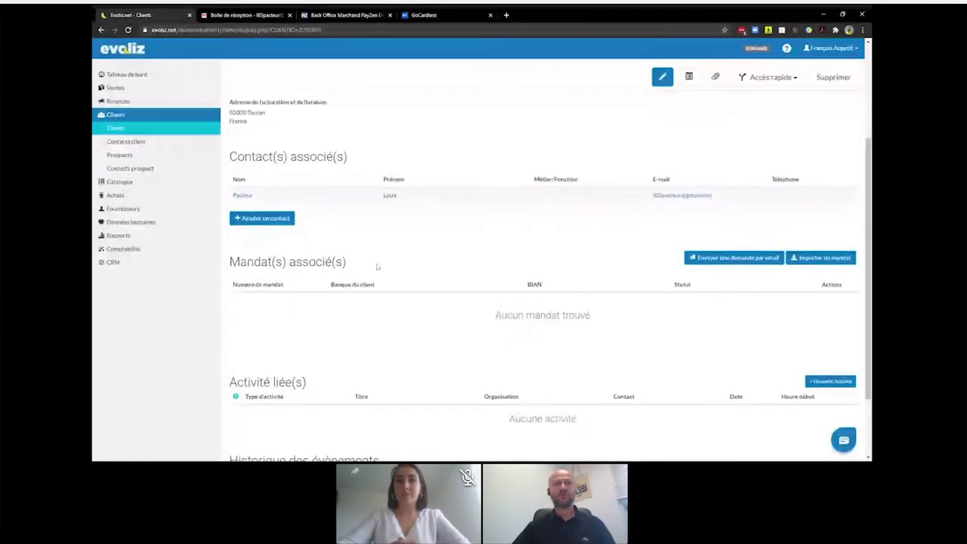
left_click(726, 257)
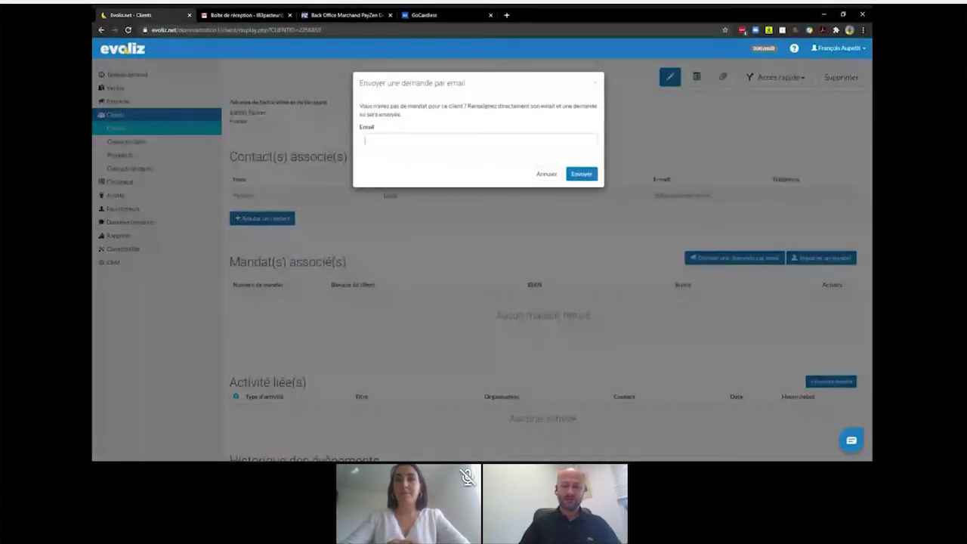
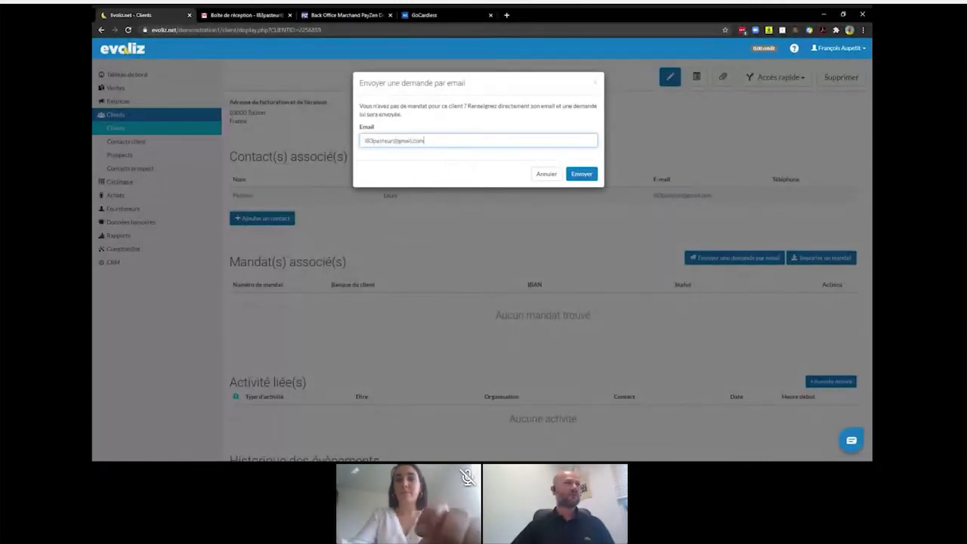
left_click(587, 175)
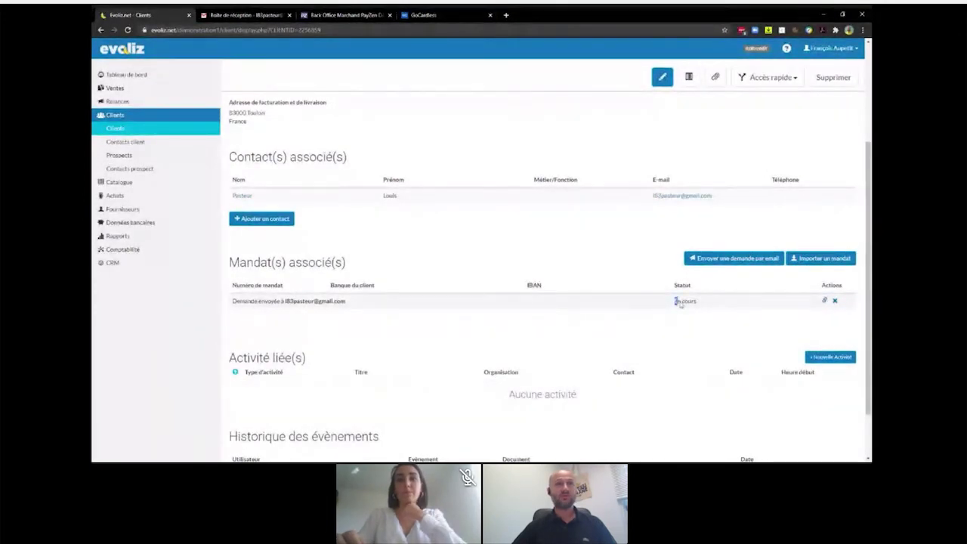
left_click_drag(677, 302, 698, 304)
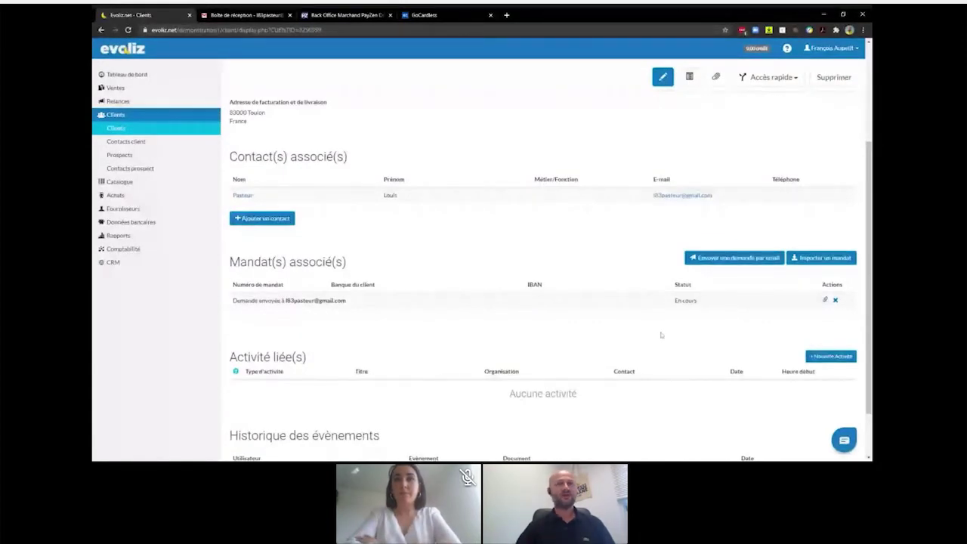
left_click(825, 301)
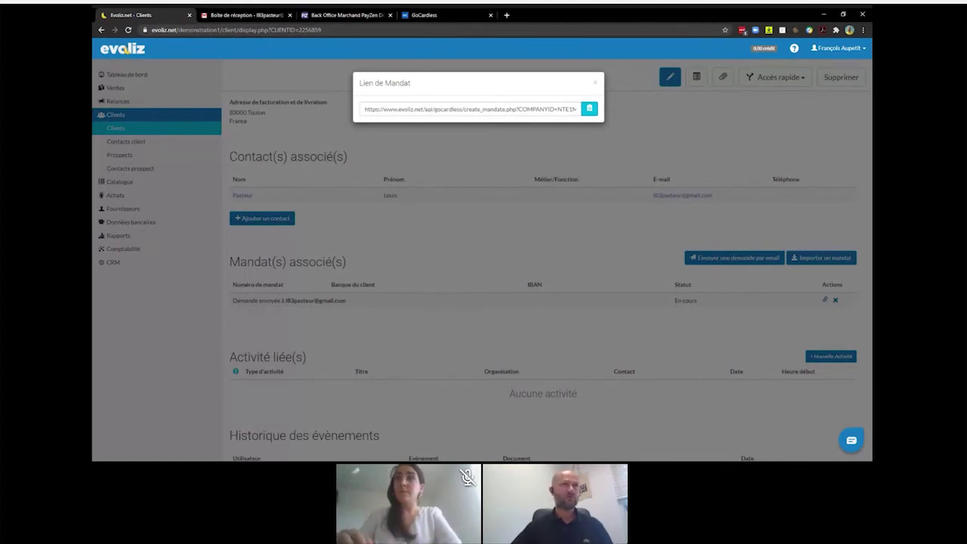
- Close the mandate link and open the Evoliz authorisation e-mail in the client's Gmail inbox
left_click(594, 84)
left_click(246, 15)
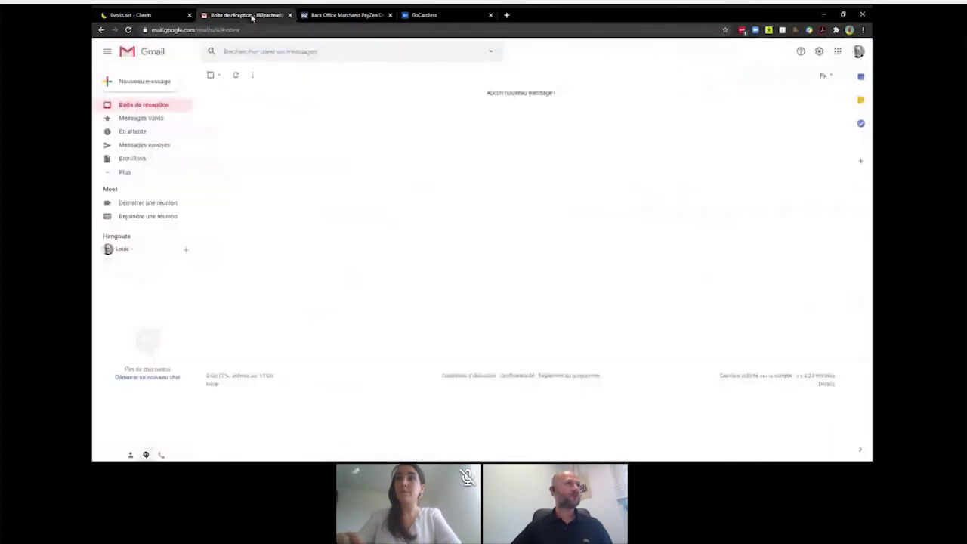
left_click(235, 74)
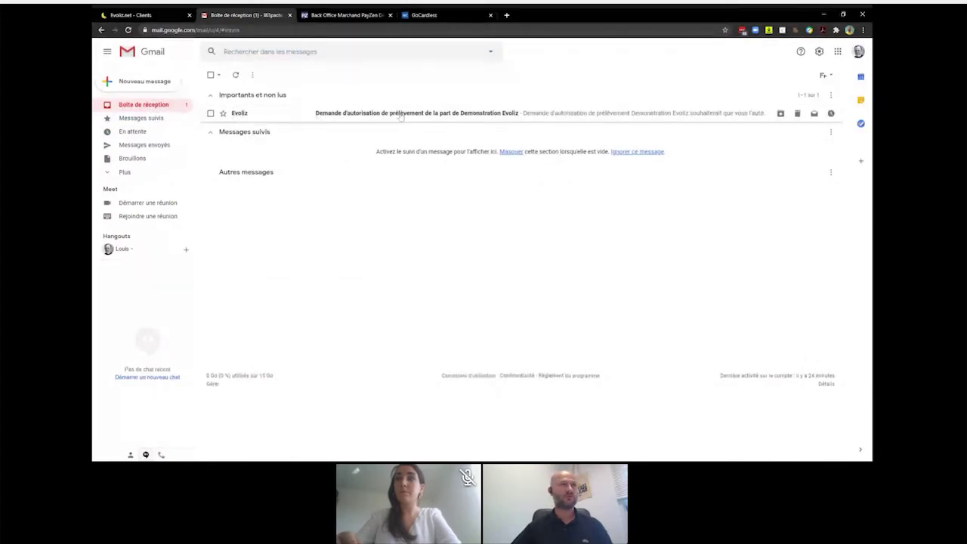
left_click(400, 114)
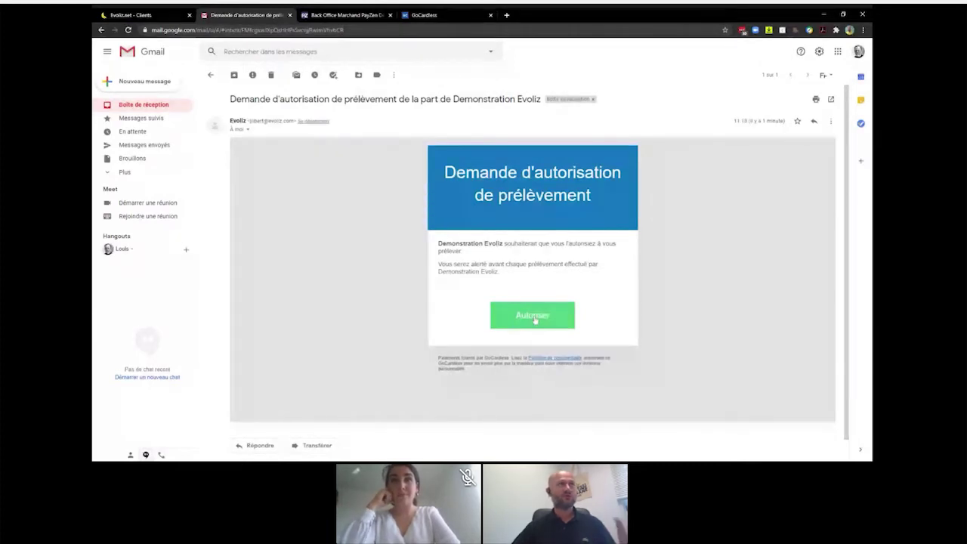
- Authorise from the e-mail and enter the account holder's first name, surname and pasted IBAN
left_click(534, 317)
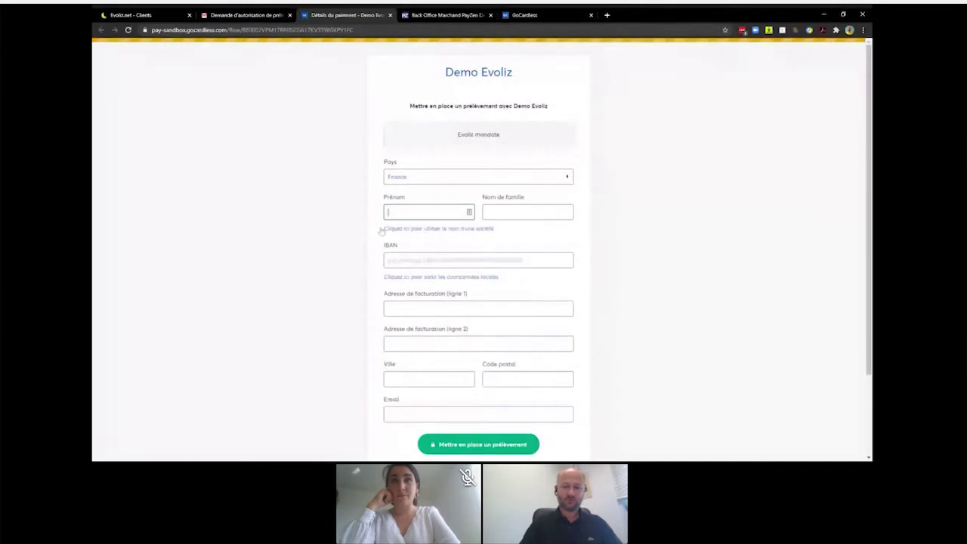
type("Louis")
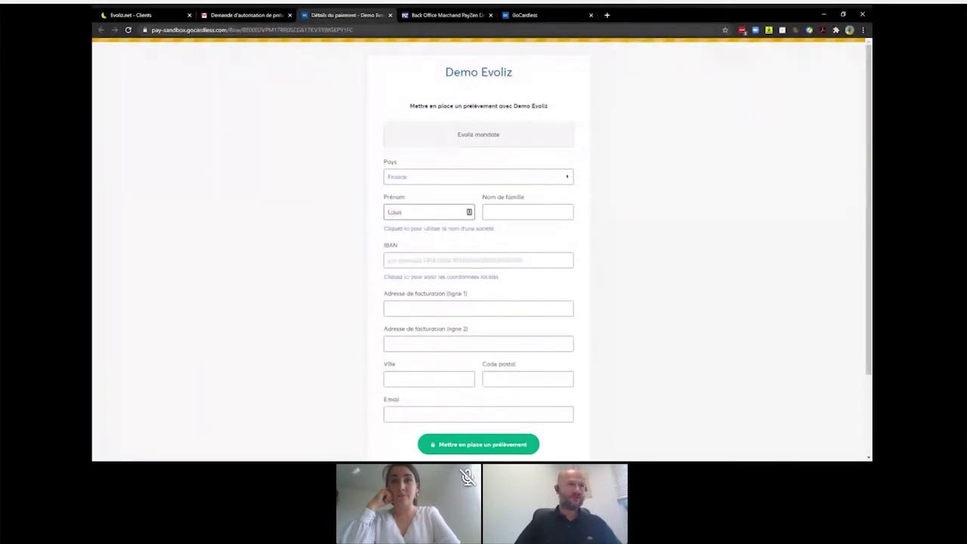
key("Tab")
type("Pe")
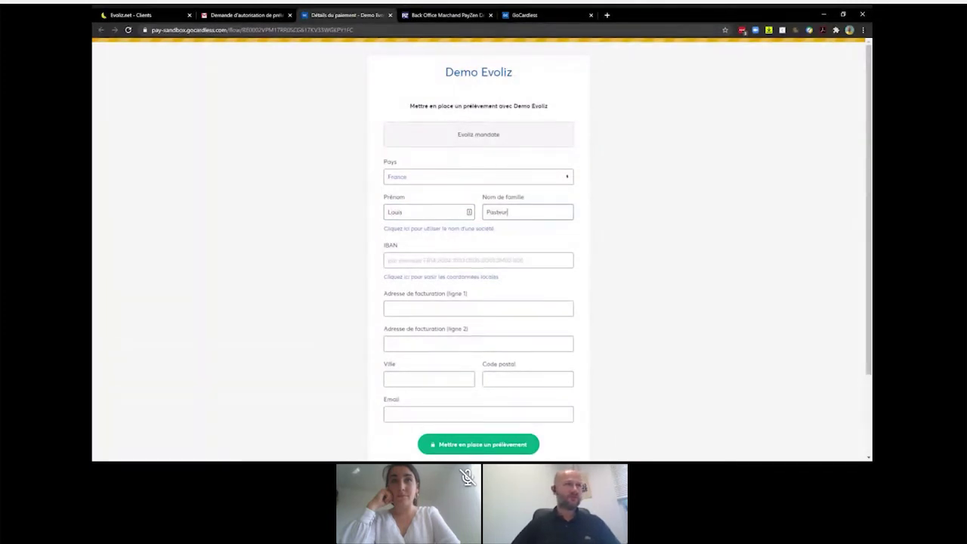
left_click(478, 260)
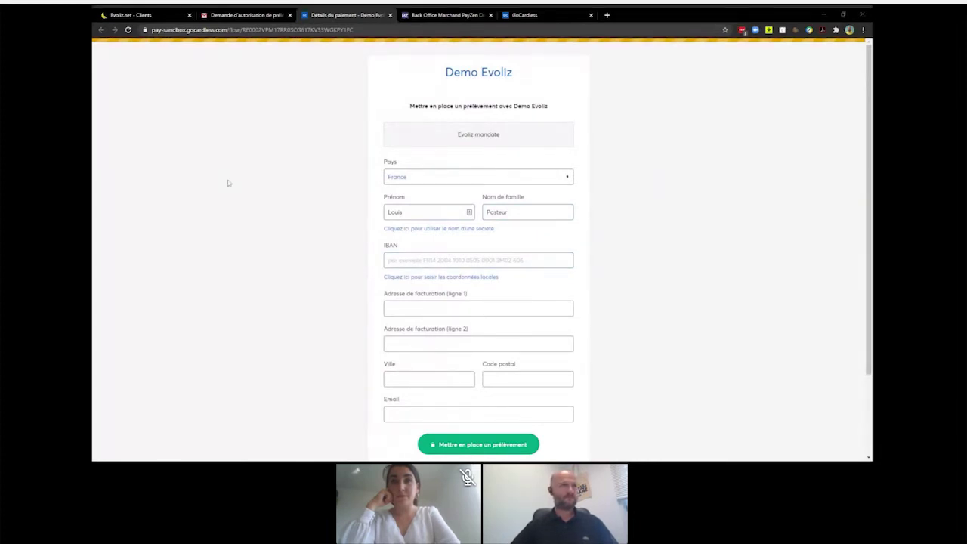
left_click(389, 269)
key("ctrl+v")
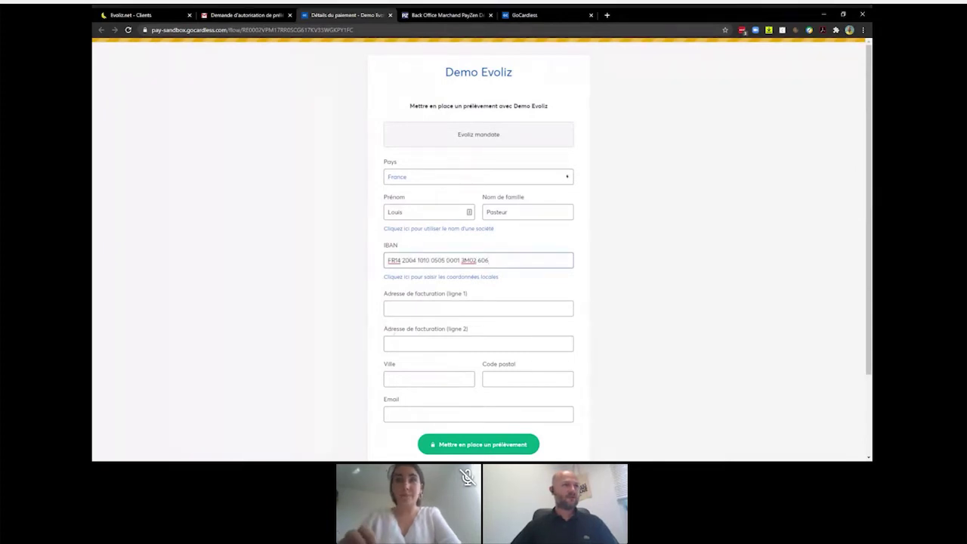
key("Tab")
- Fill in the billing address, city and contact e-mail, then submit and confirm the SEPA mandate
scroll(582, 321, "down", 1)
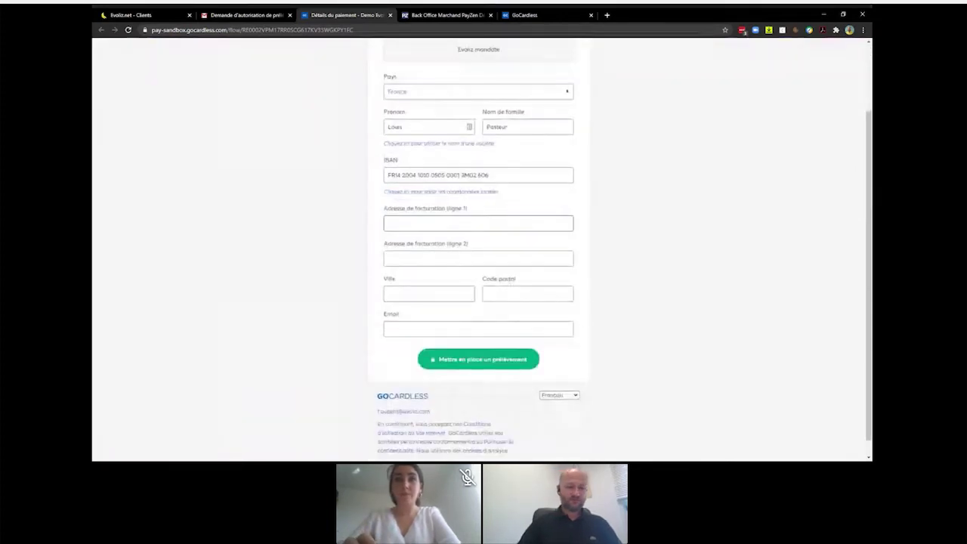
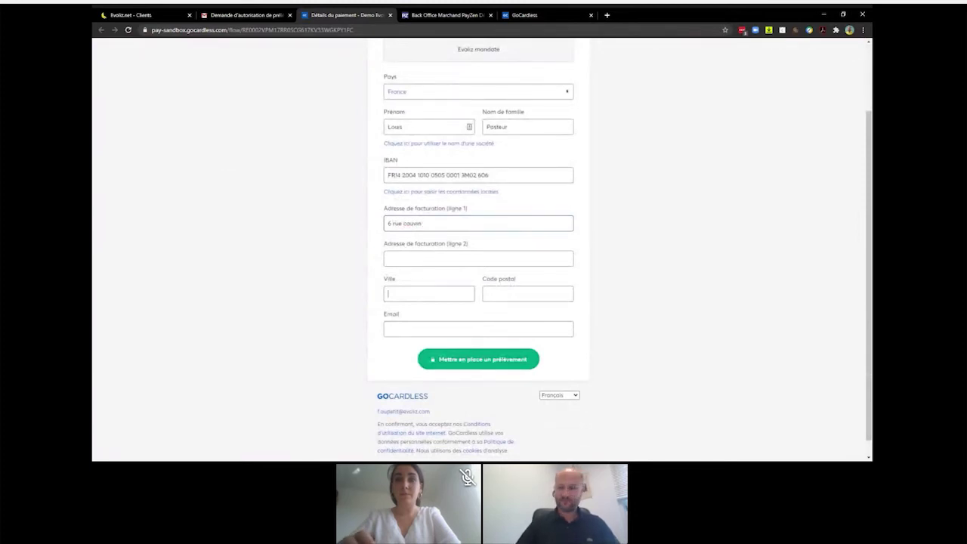
type("83000")
key("Tab")
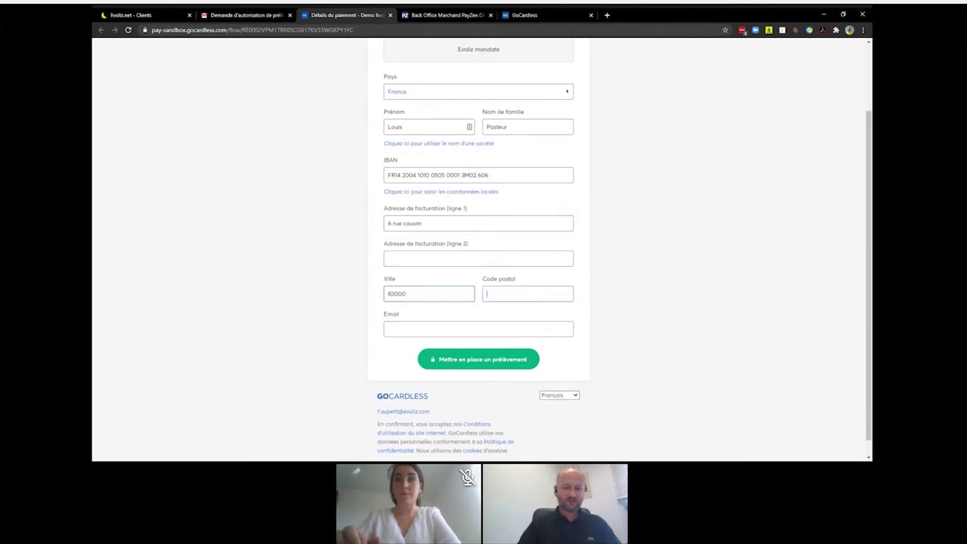
type("Toulon")
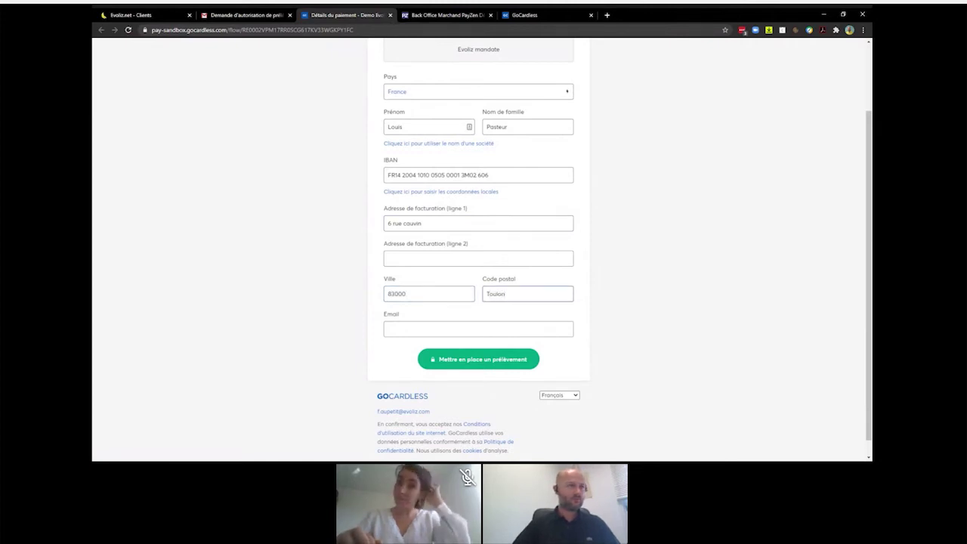
key("Tab")
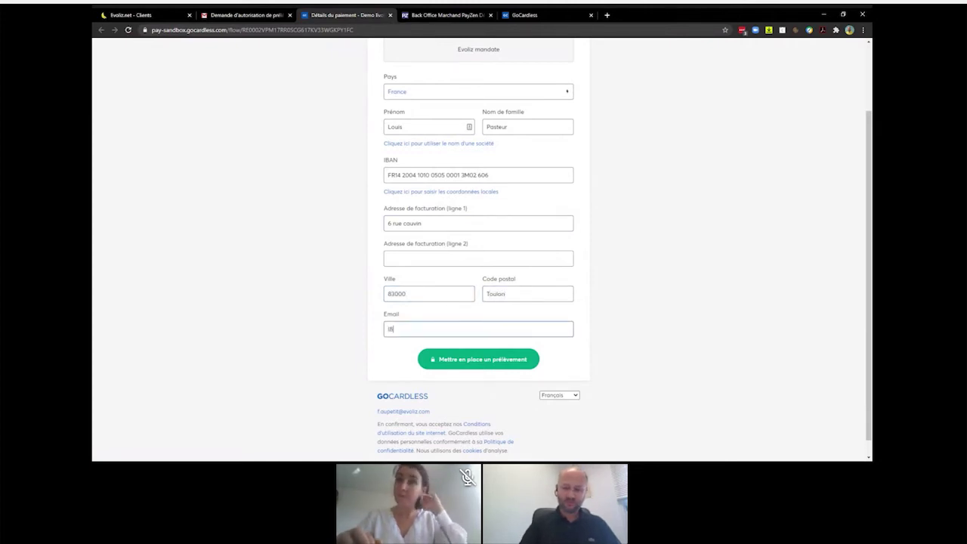
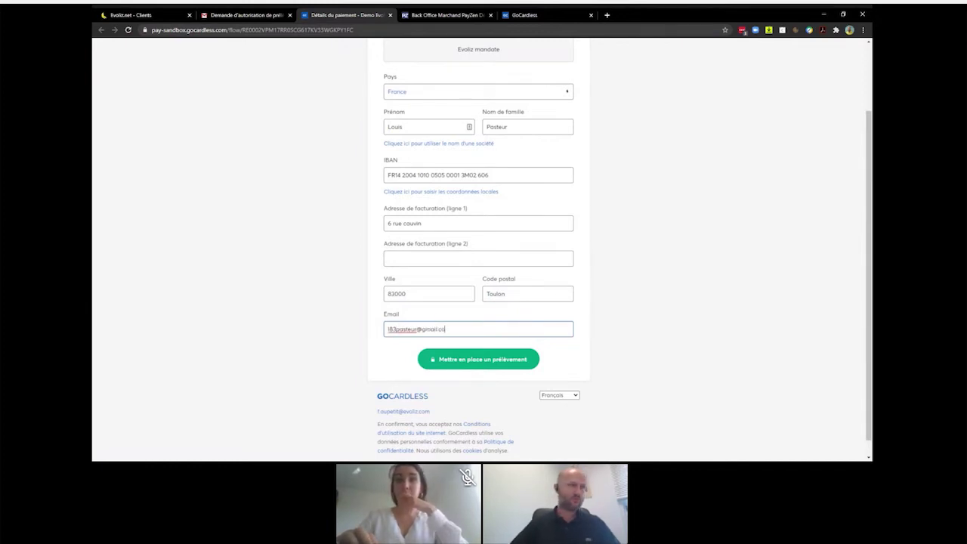
left_click(457, 363)
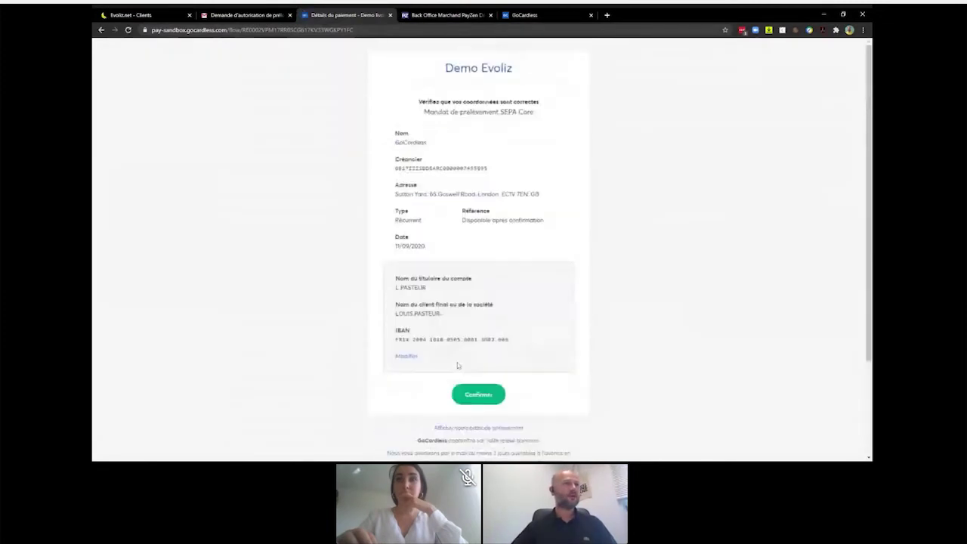
left_click(482, 395)
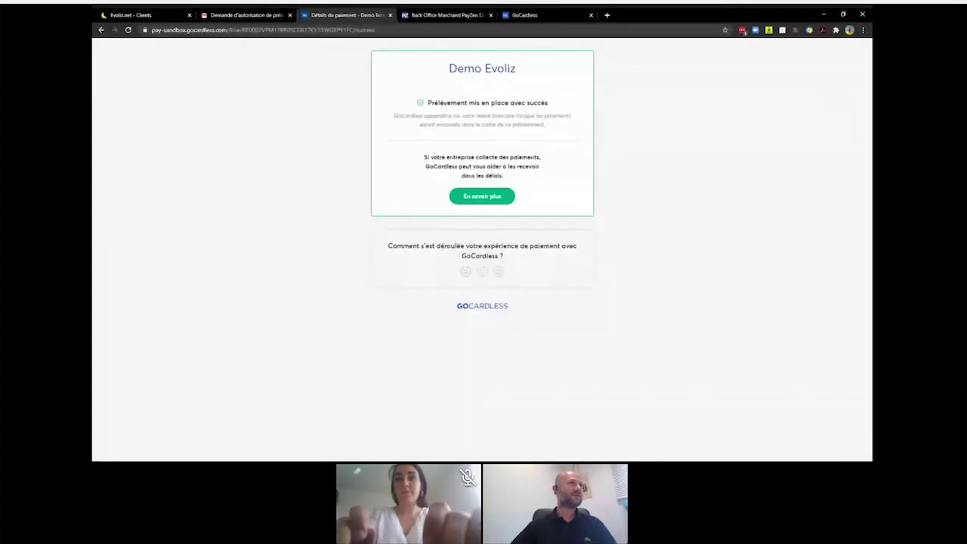
- Back in Evoliz, check the La Banque Postale mandate shows 'Actif (en attente du premier prélèvement)'
left_click(140, 14)
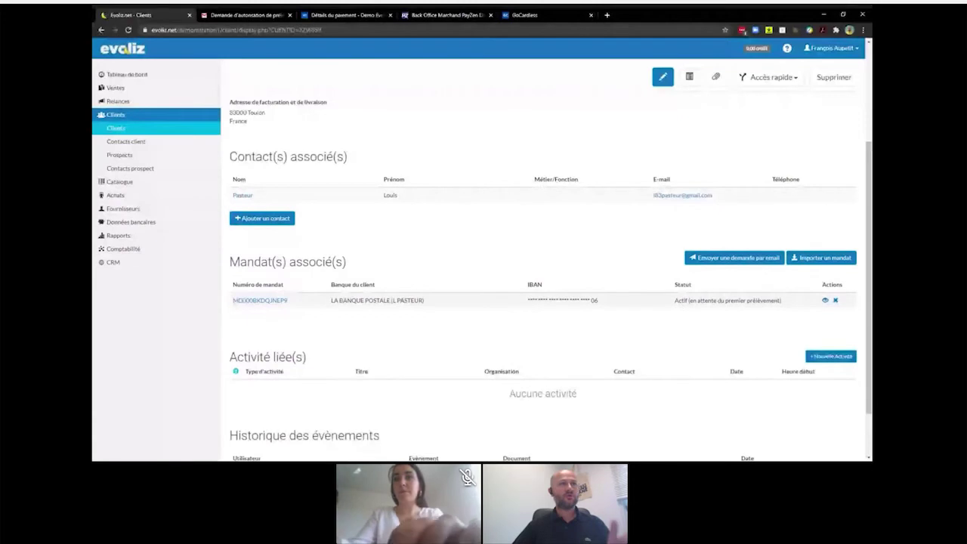
triple_click(432, 305)
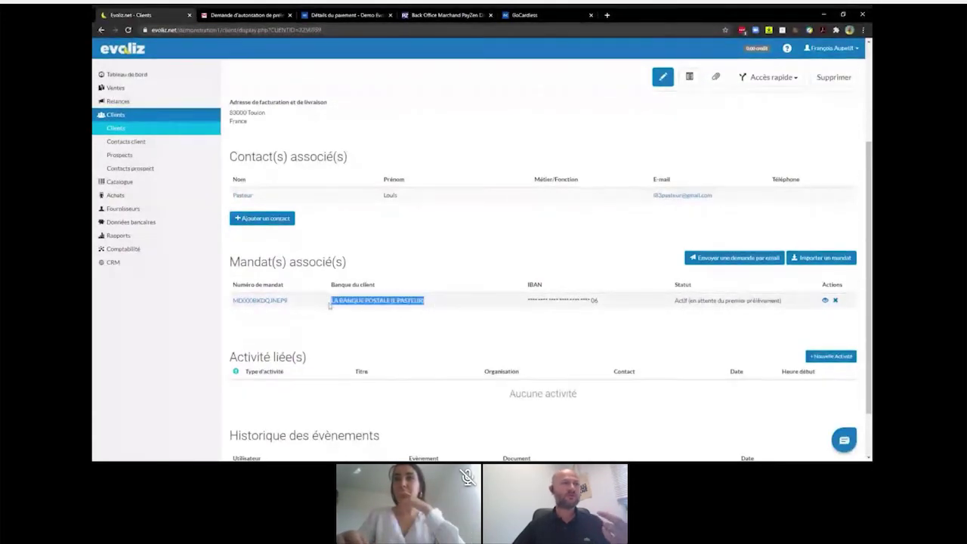
left_click(457, 307)
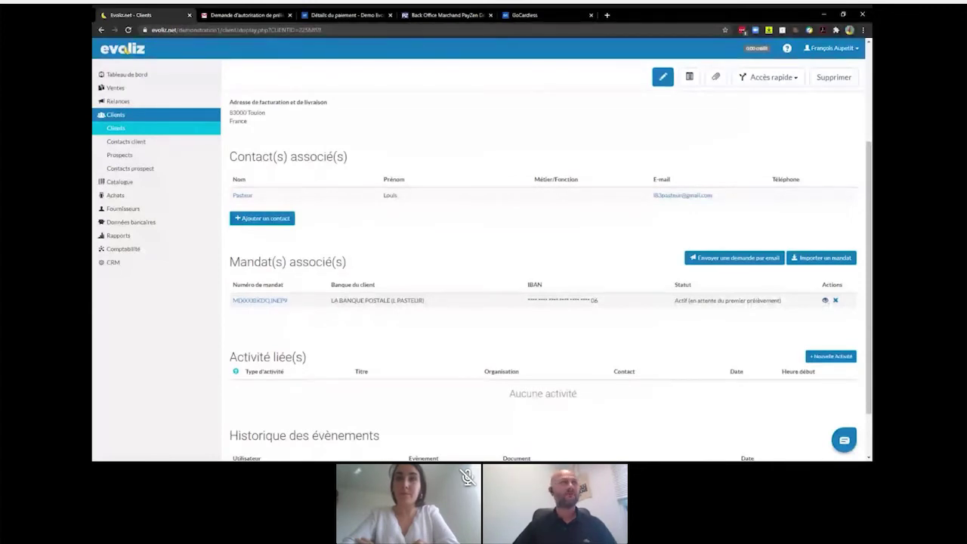
- Preview the signed SEPA mandate PDF from the mandate row, then close the preview tab
left_click(825, 300)
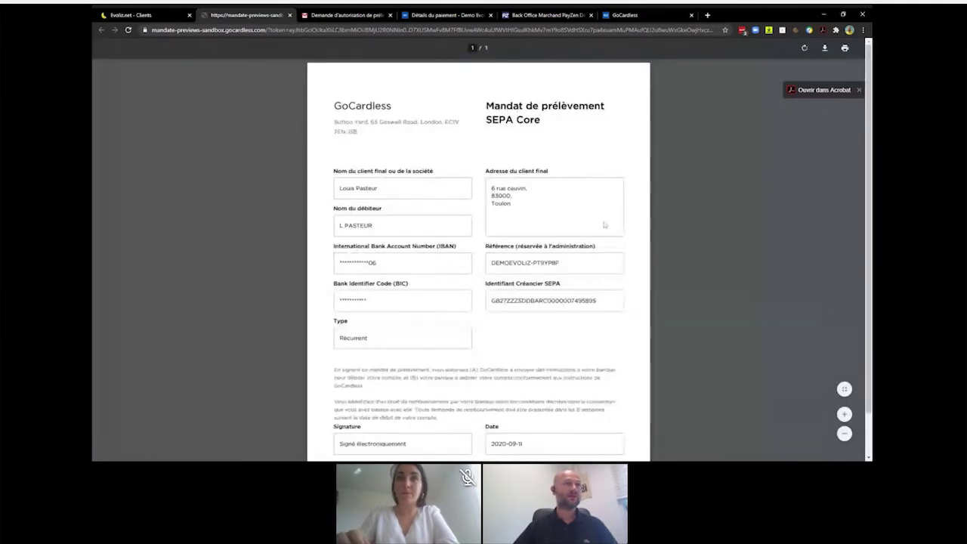
scroll(605, 223, "down", 1)
scroll(605, 224, "up", 1)
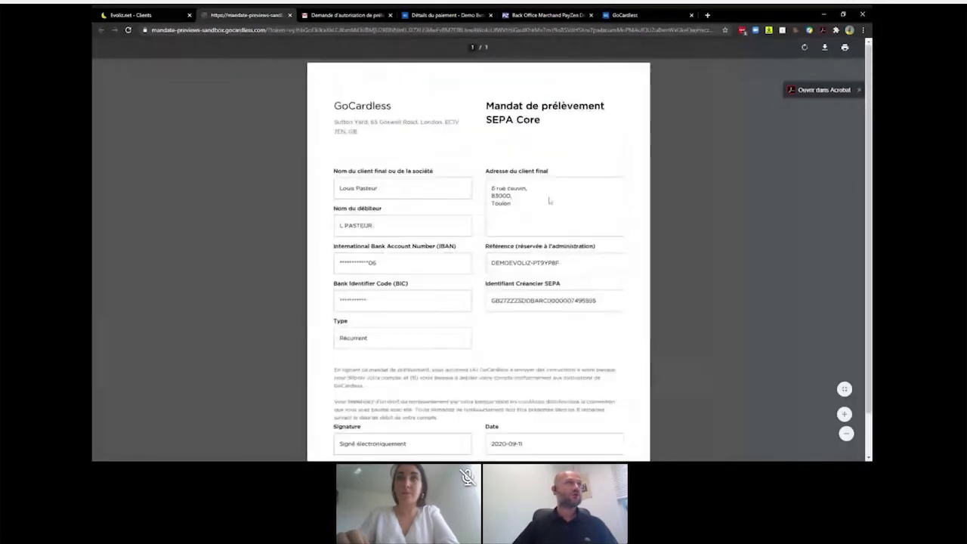
left_click(291, 15)
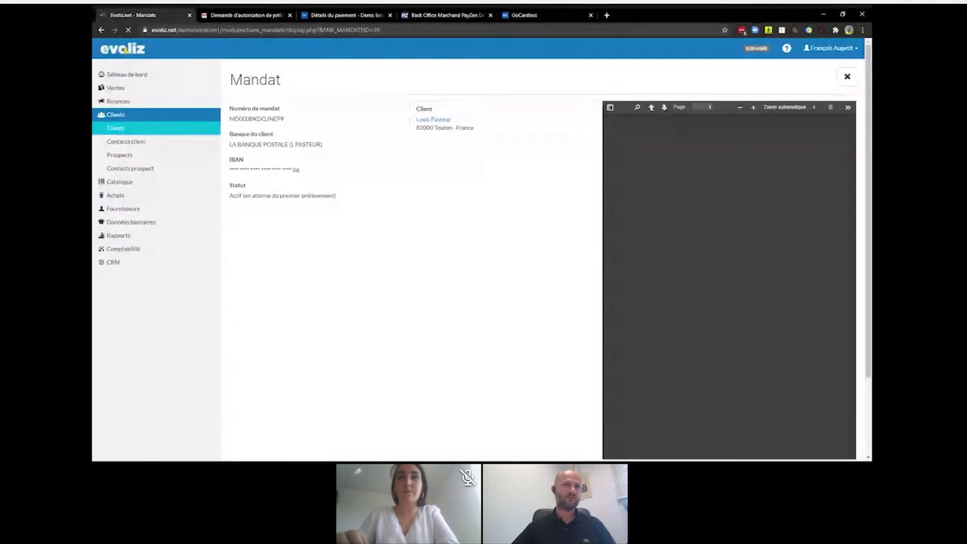
- Close the mandate details and list the client's Factures through Accès rapide
scroll(488, 318, "down", 3)
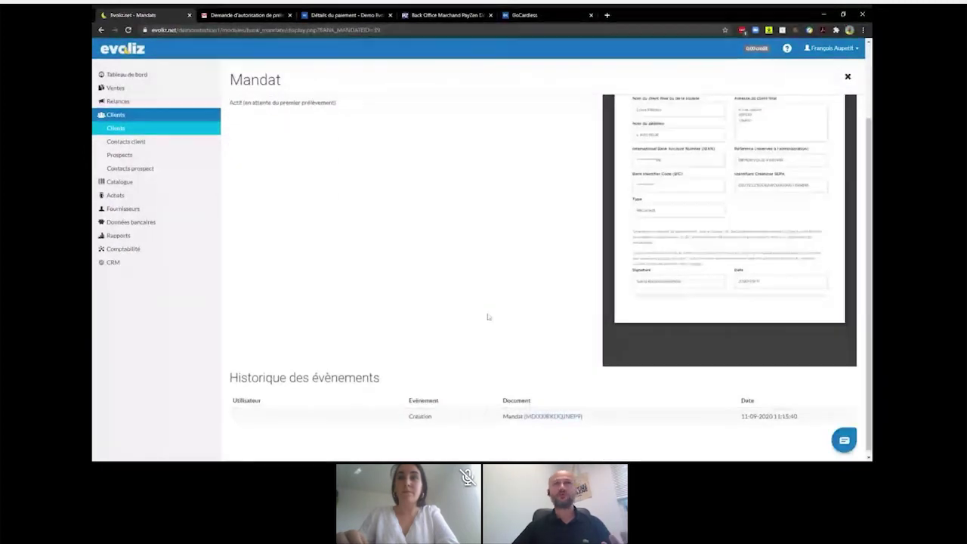
scroll(488, 317, "up", 3)
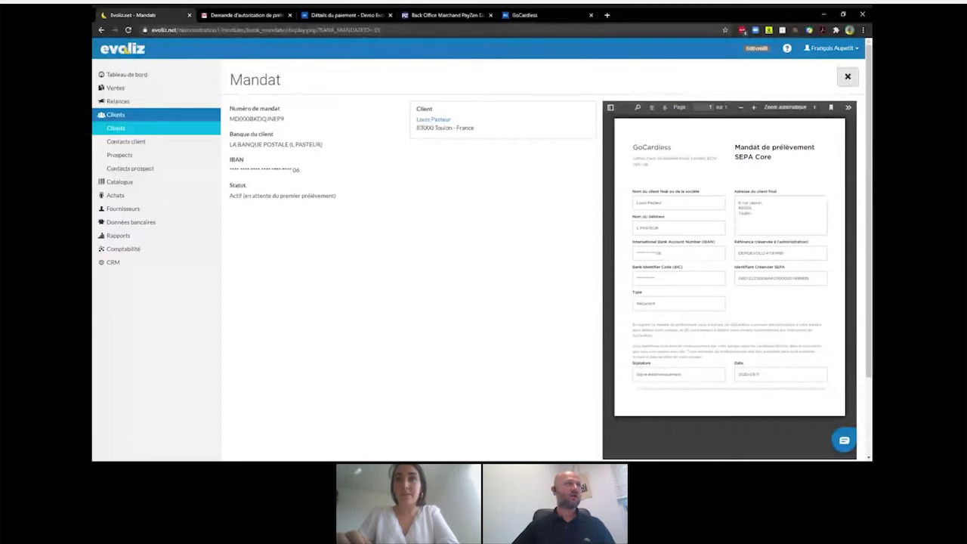
left_click(847, 78)
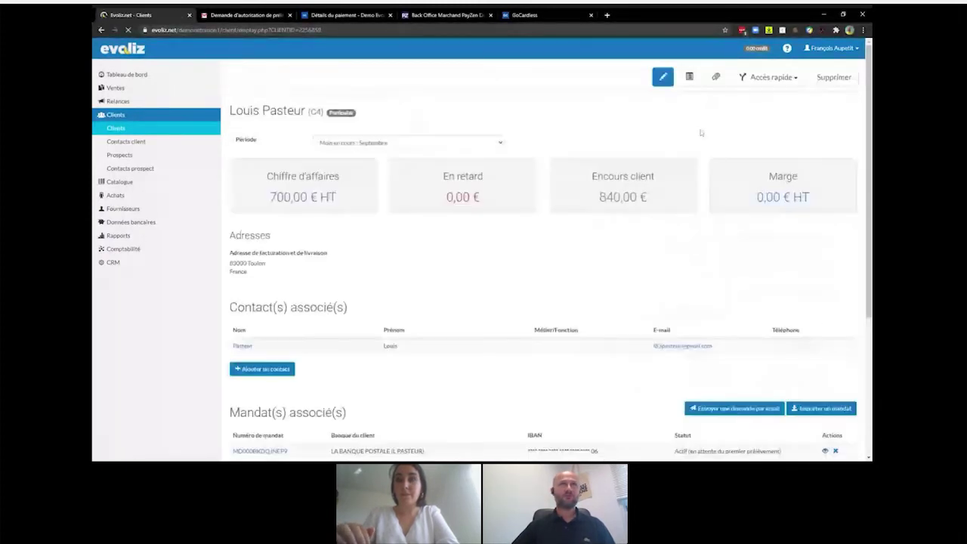
left_click(792, 83)
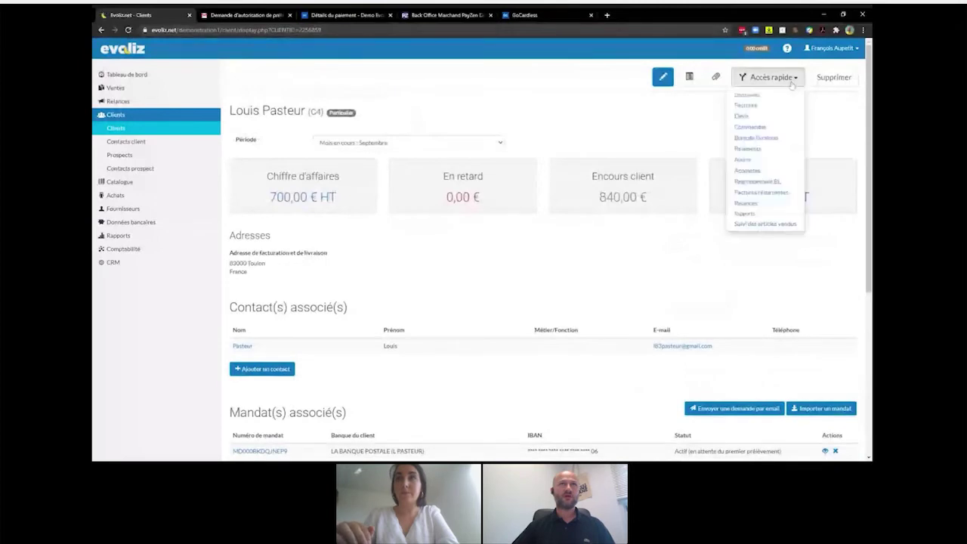
left_click(745, 106)
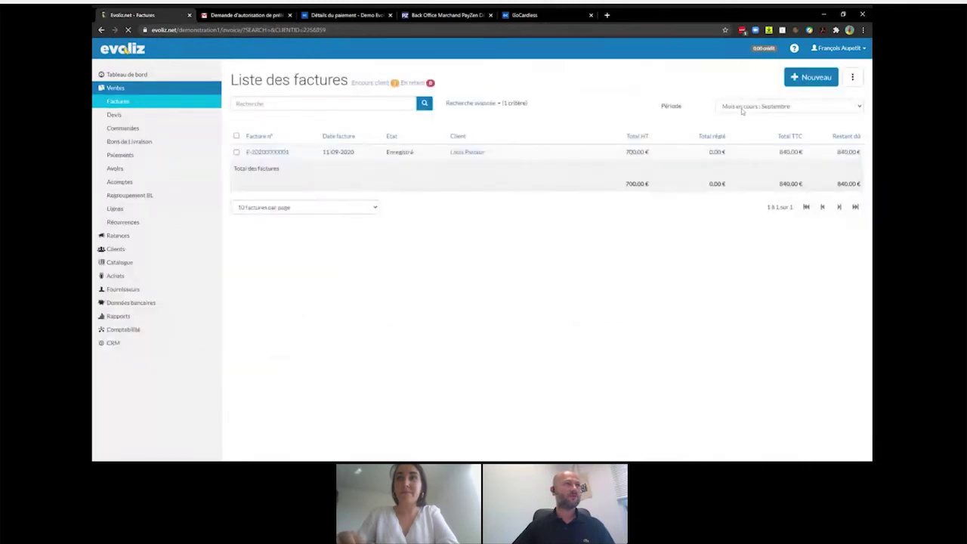
left_click(285, 155)
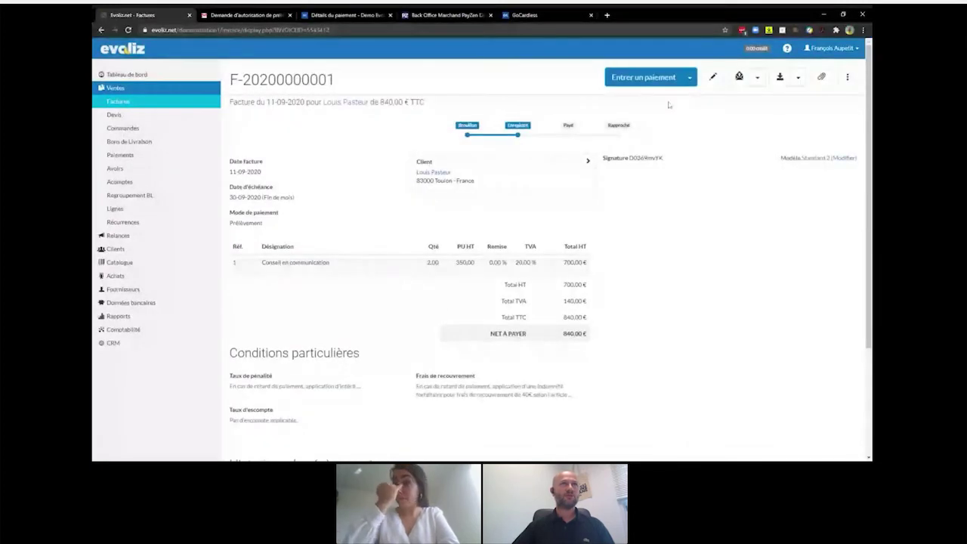
left_click(690, 79)
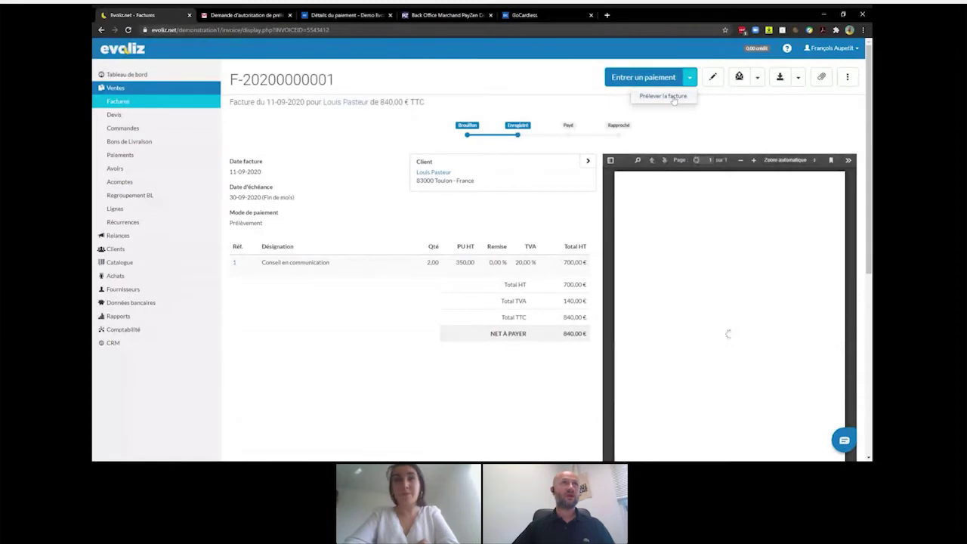
left_click(672, 98)
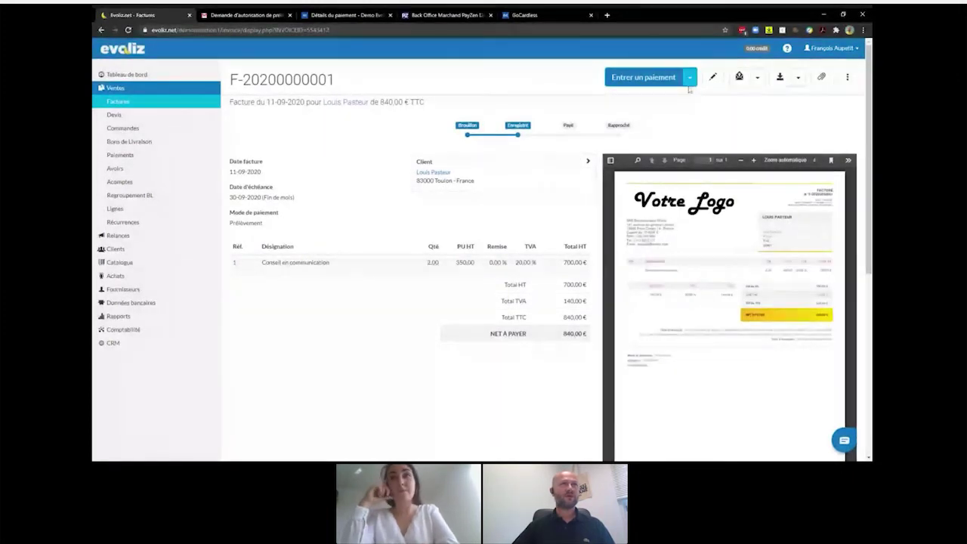
left_click(689, 77)
left_click(668, 98)
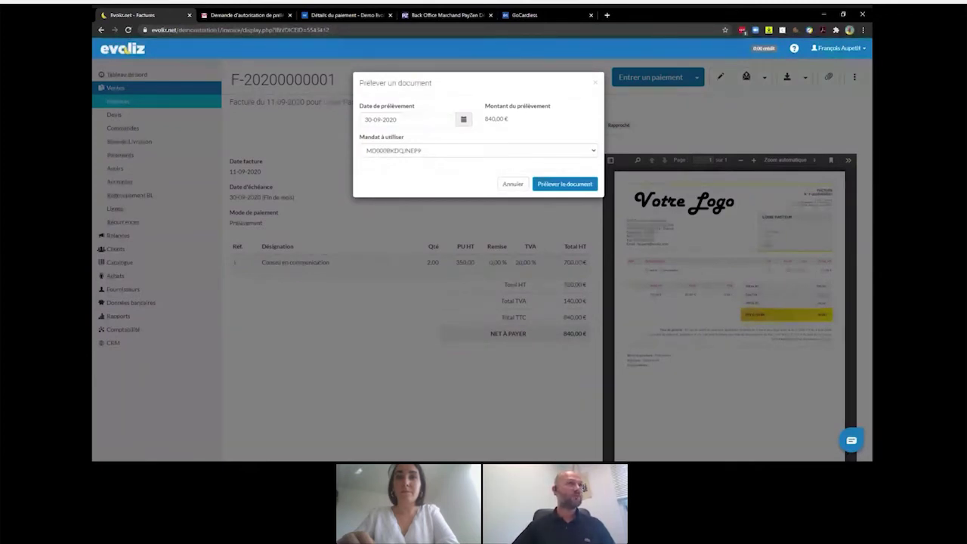
- Check the mandate under 'Mandat à utiliser' and launch the debit with 'Prélever le document'
left_click(593, 152)
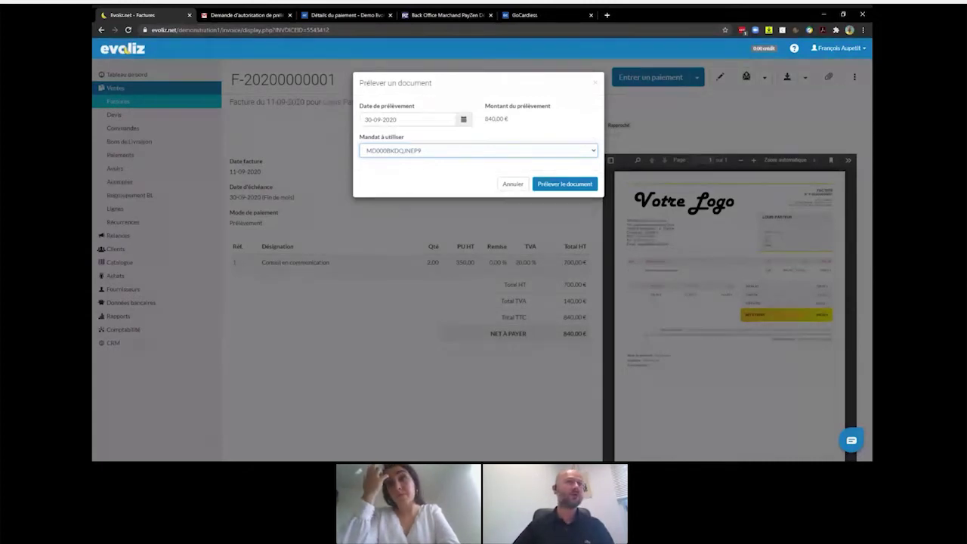
left_click(570, 185)
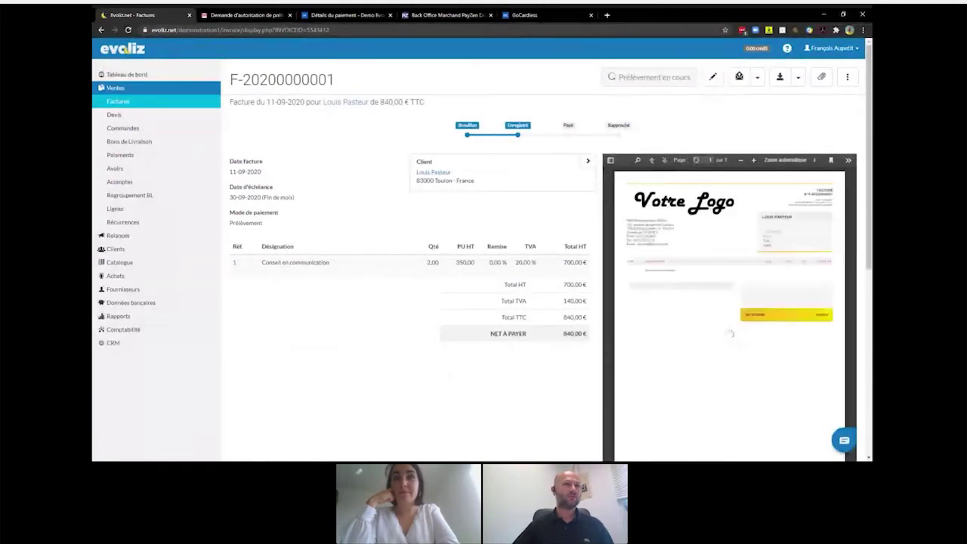
scroll(573, 191, "down", 5)
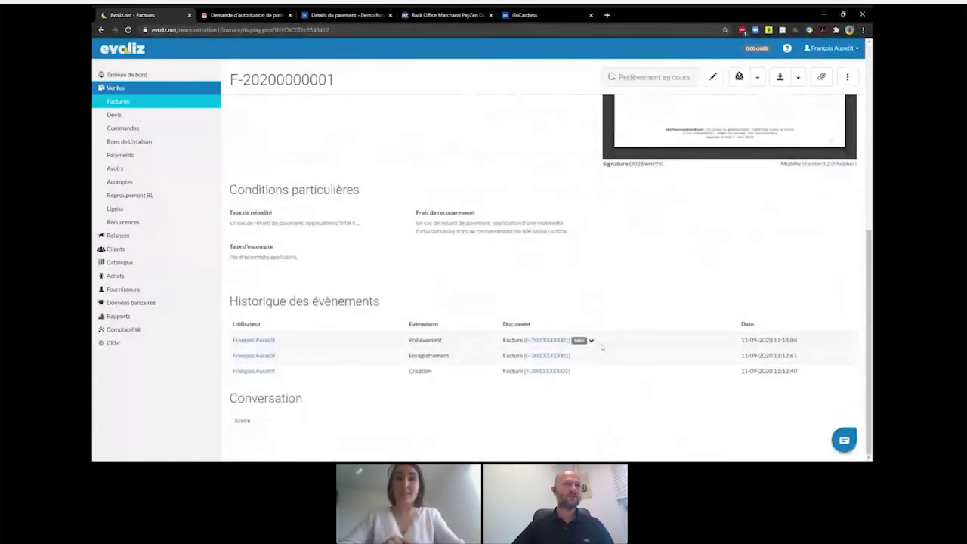
left_click(592, 341)
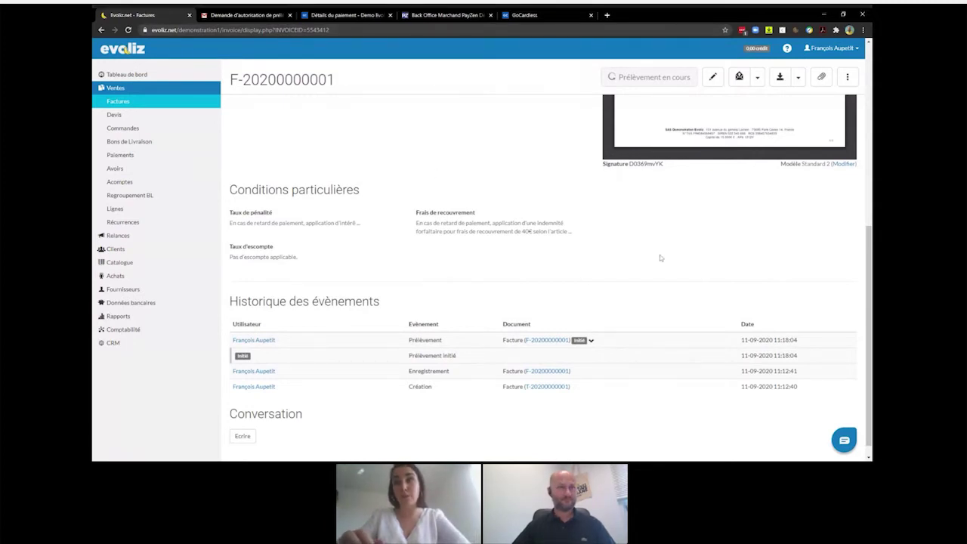
scroll(659, 254, "up", 1)
scroll(660, 257, "up", 4)
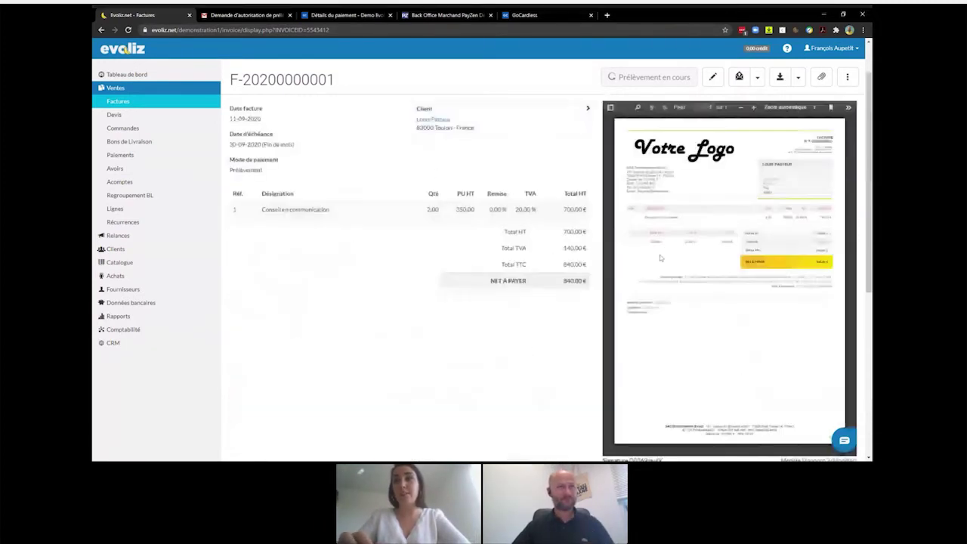
scroll(660, 258, "up", 1)
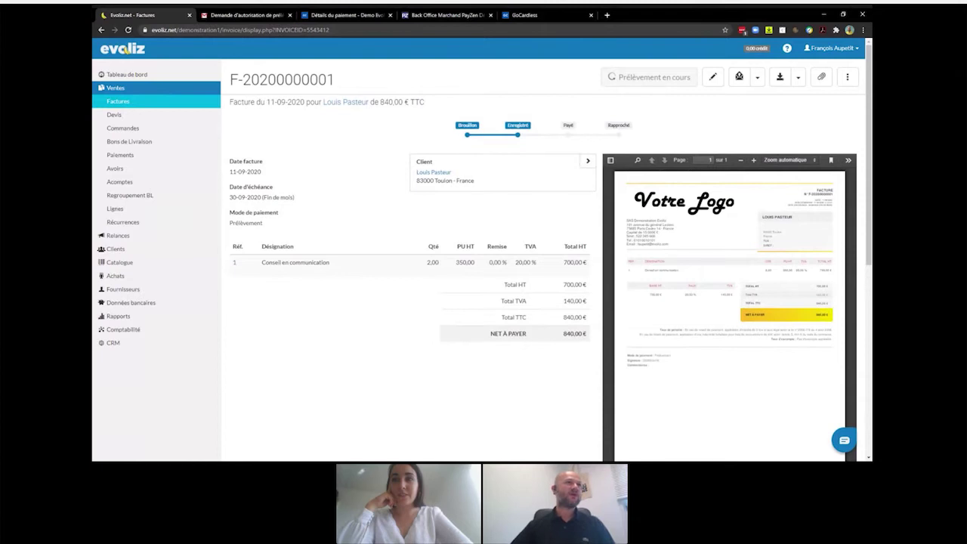
scroll(551, 172, "down", 2)
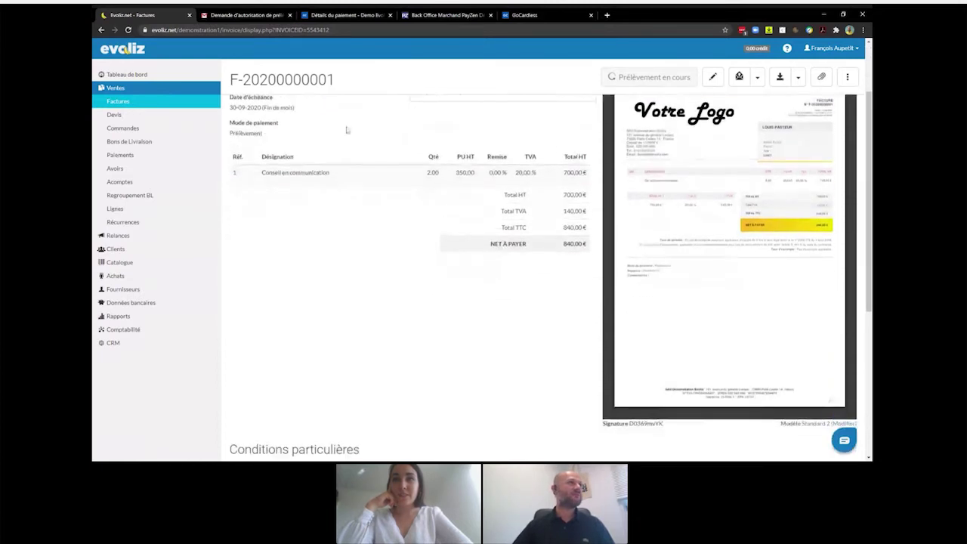
left_click(128, 30)
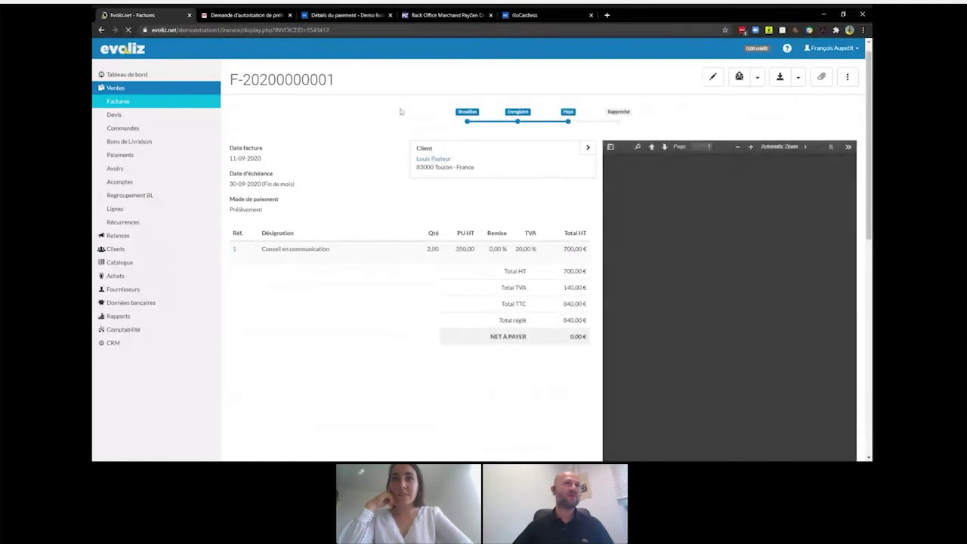
- Expand the Prélèvement entry in Historique des évènements, then return to the top of the invoice
scroll(577, 114, "down", 3)
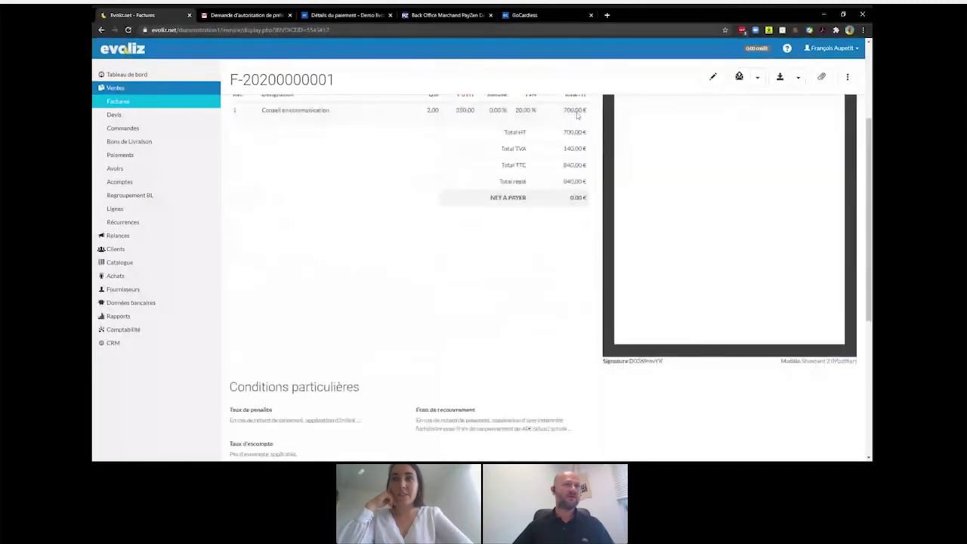
scroll(577, 112, "down", 5)
scroll(577, 112, "down", 1)
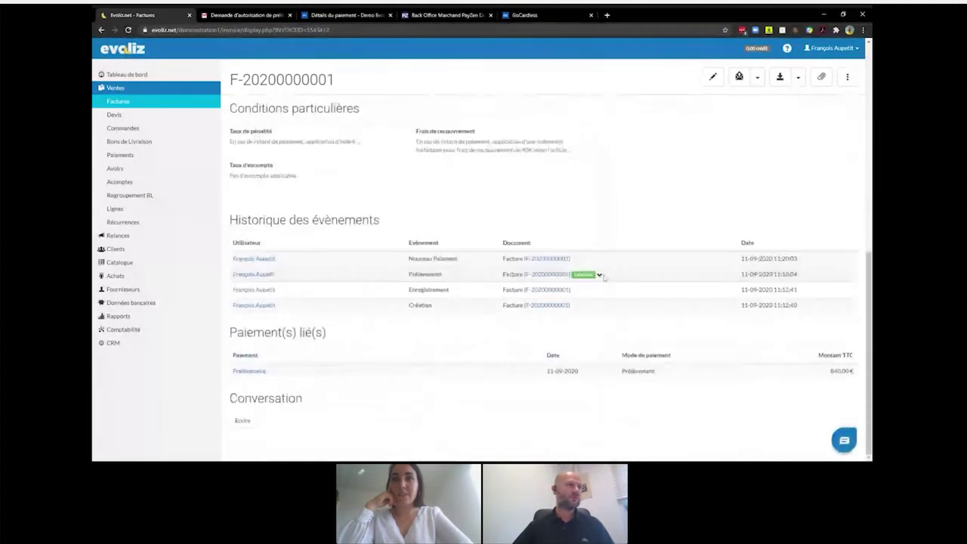
left_click(600, 275)
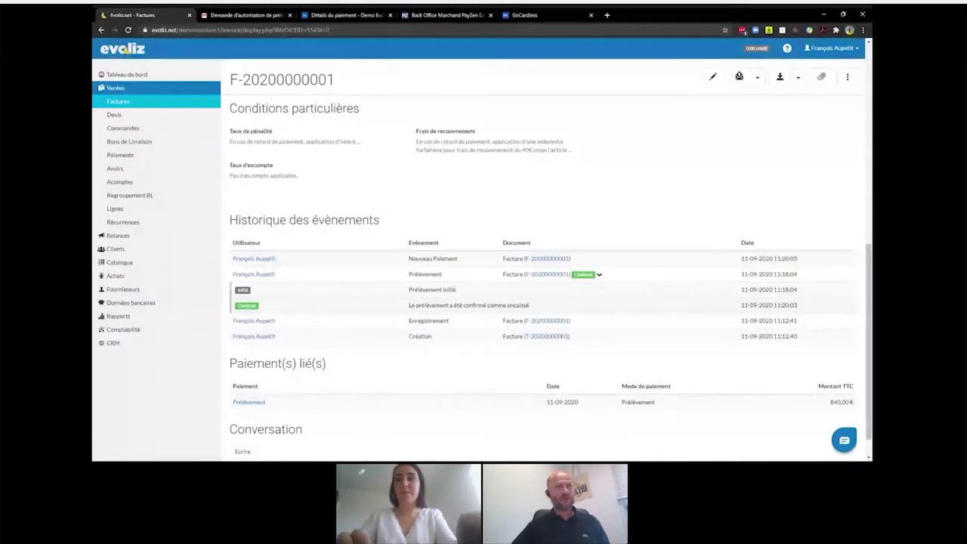
scroll(595, 235, "up", 1)
scroll(594, 235, "up", 8)
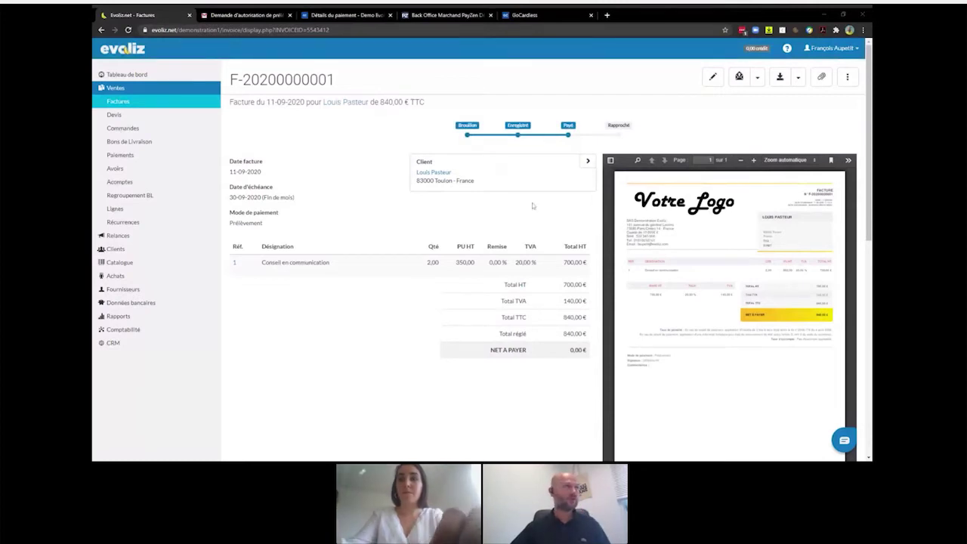
- Filter invoices by Etat 'Prélèvement à rapprocher', then return to the GoCardless confirmation tab
left_click(121, 102)
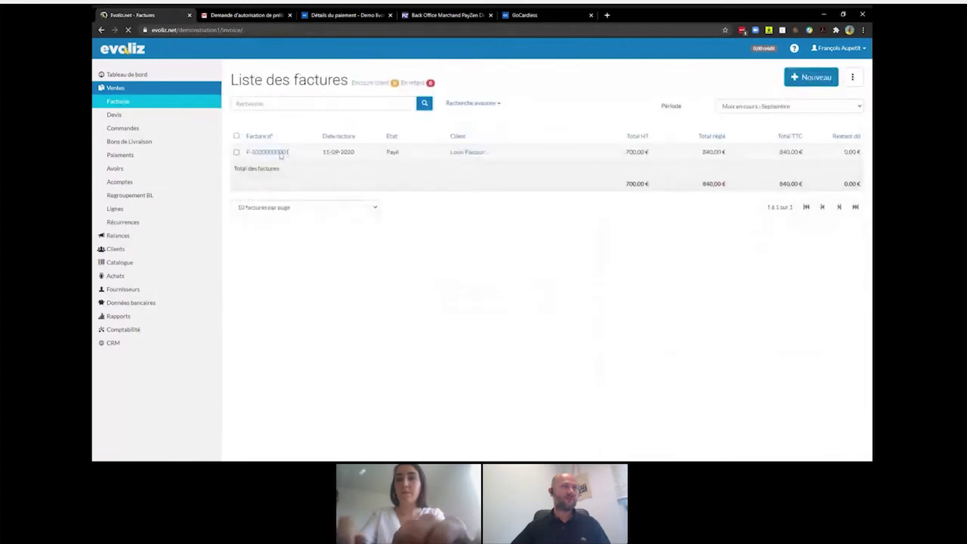
left_click(469, 106)
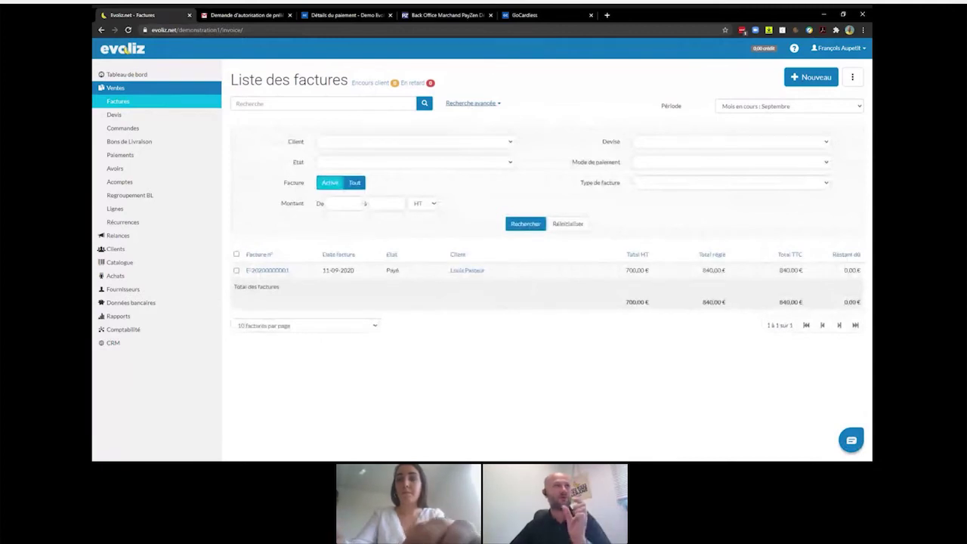
left_click(452, 175)
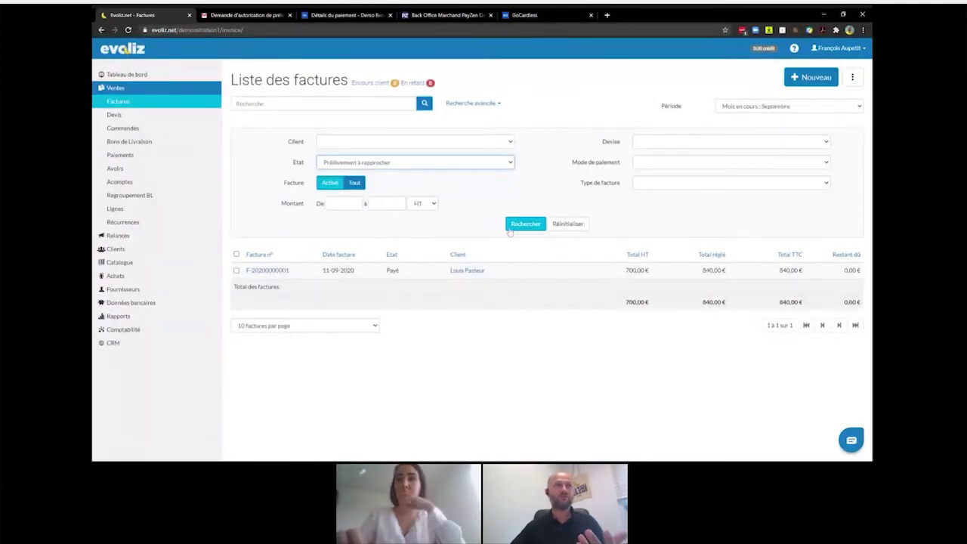
left_click(510, 229)
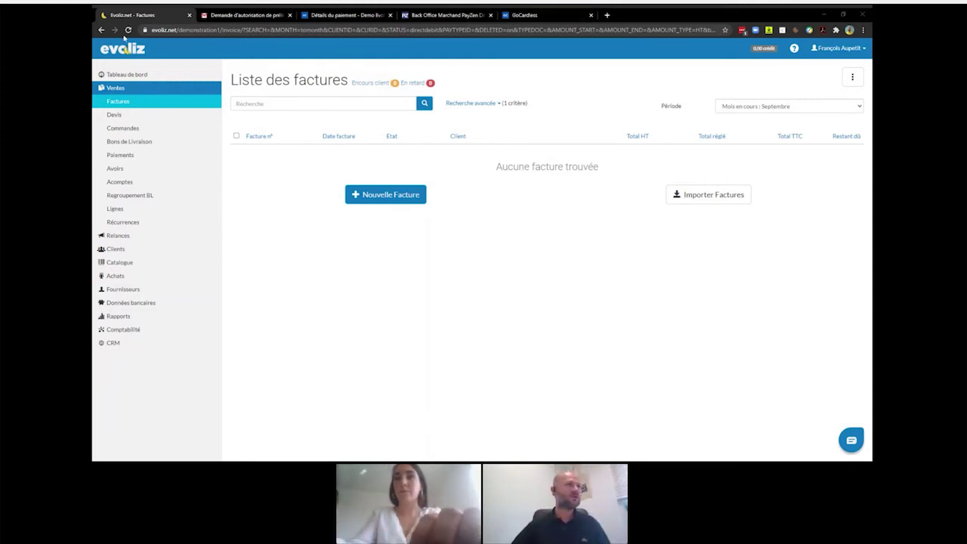
left_click(424, 103)
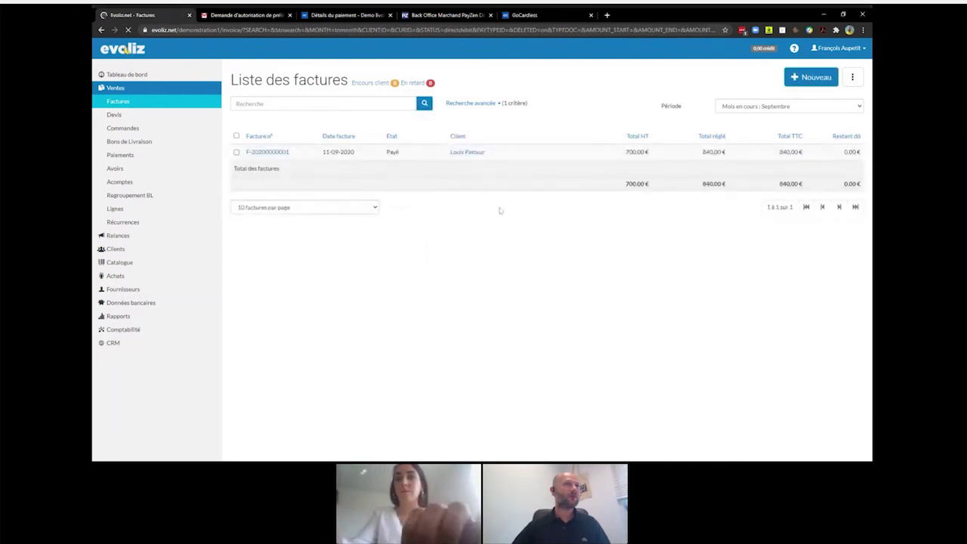
left_click(458, 104)
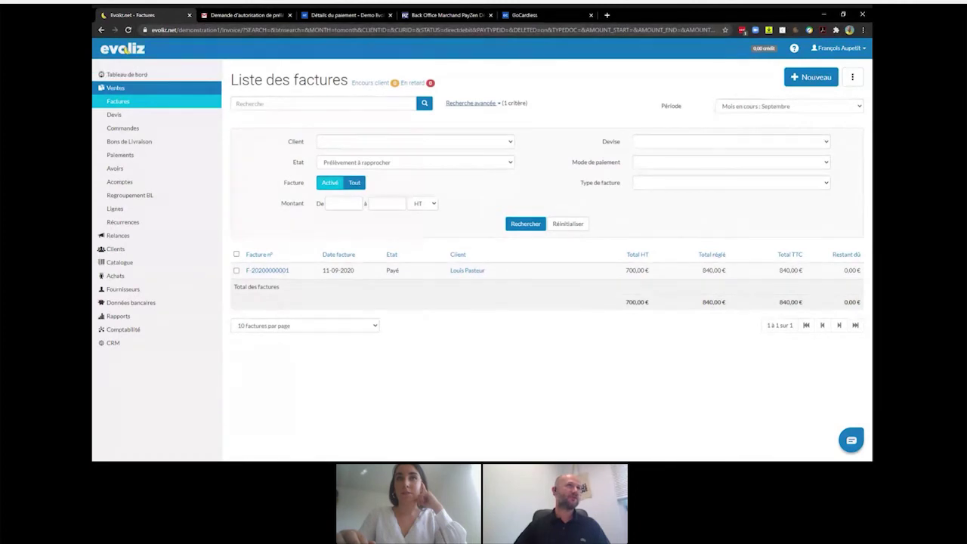
left_click(343, 16)
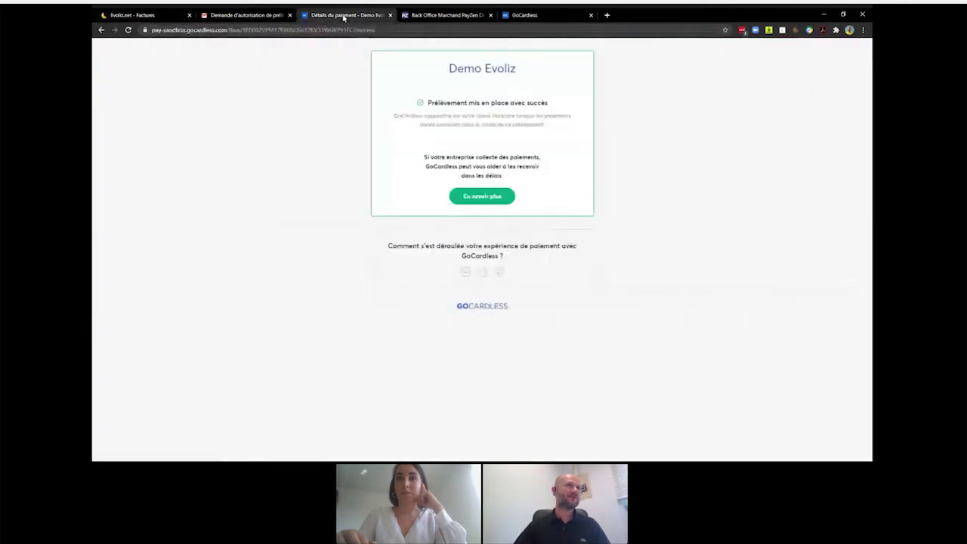
- Close the payment-details tab and sign in to the GoCardless sandbox with the account e-mail and password
left_click(390, 15)
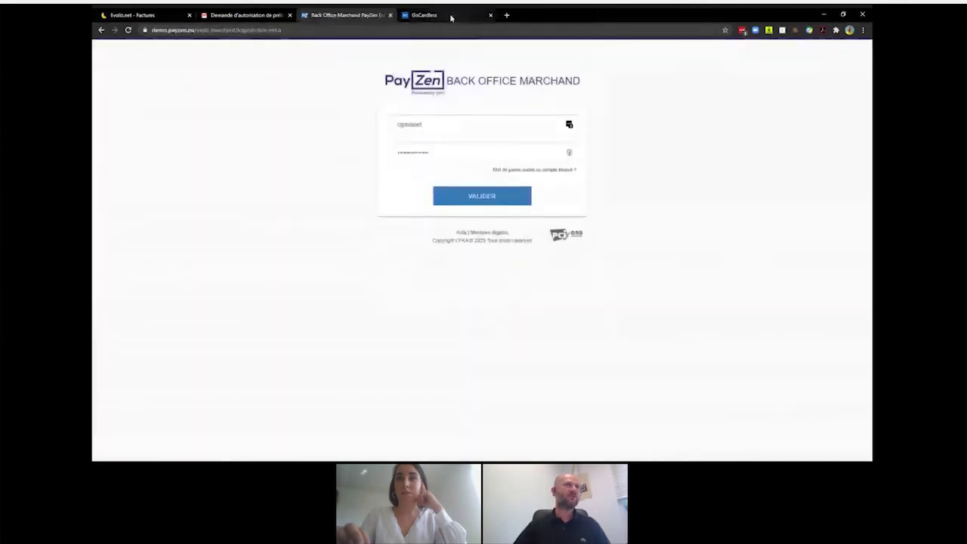
left_click(451, 17)
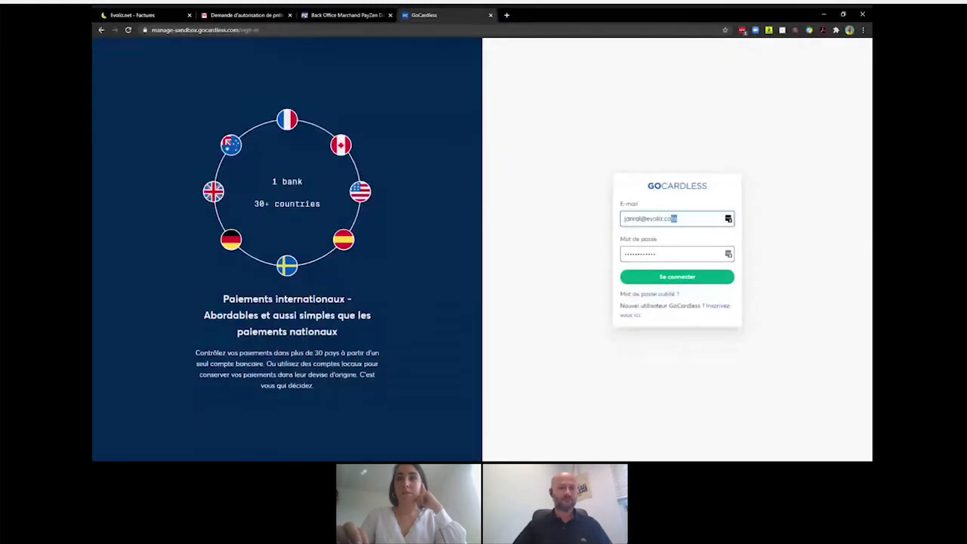
key("ctrl+a")
type("f")
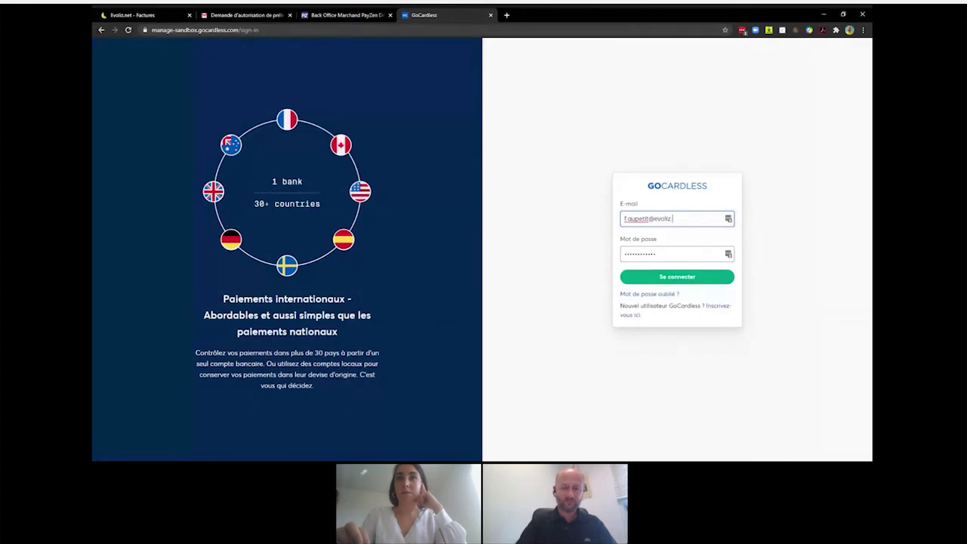
key("Tab")
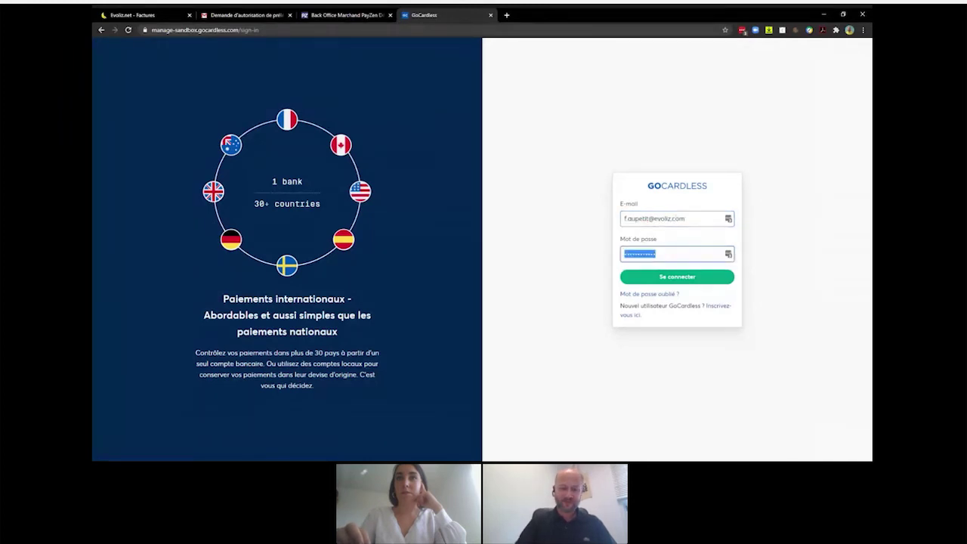
type("•")
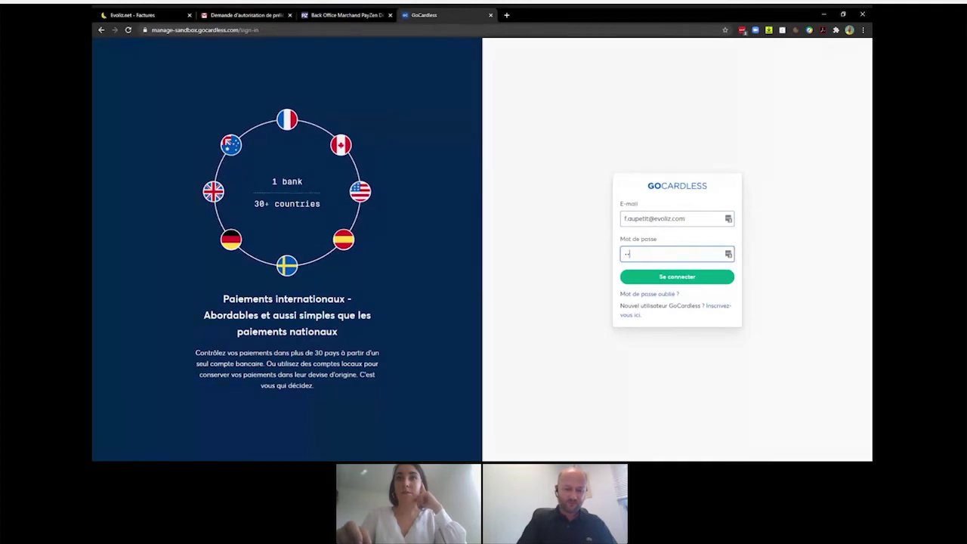
type("•••••••••••")
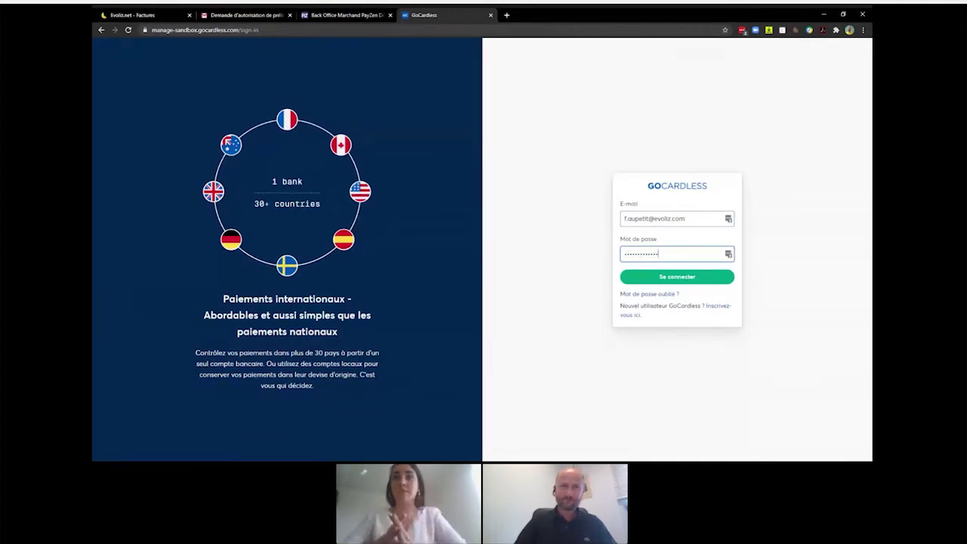
key("Return")
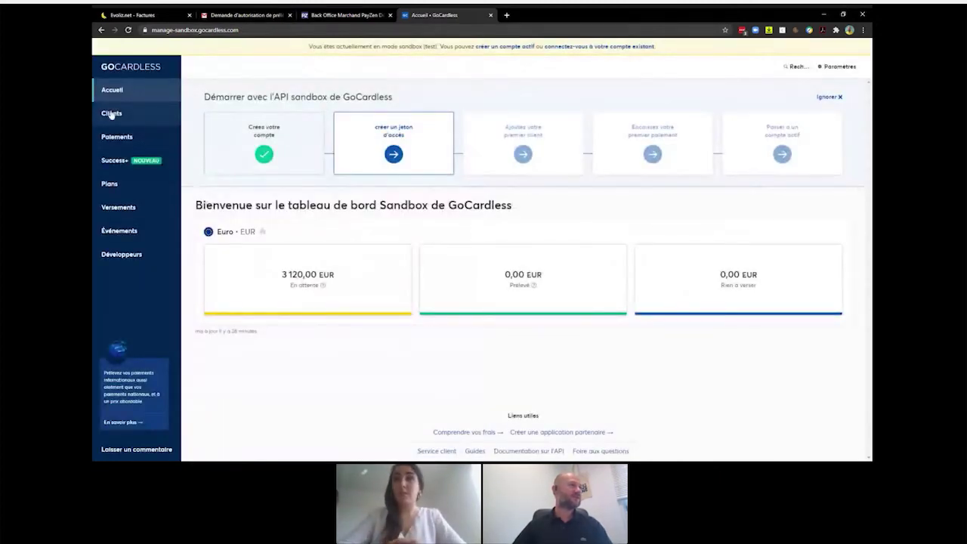
- Copy the second La Banque Postale mandate's number from the customer record, then return to Evoliz
left_click(111, 114)
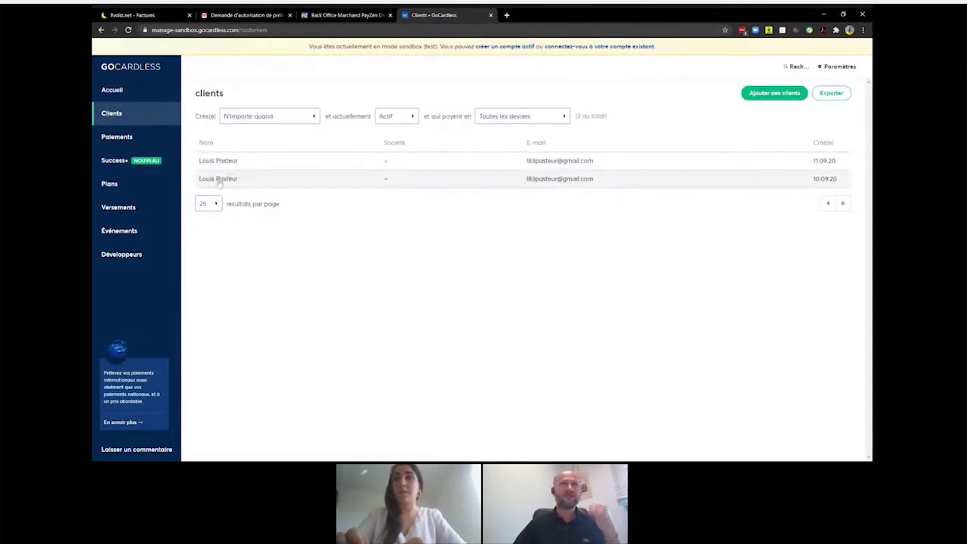
left_click(218, 181)
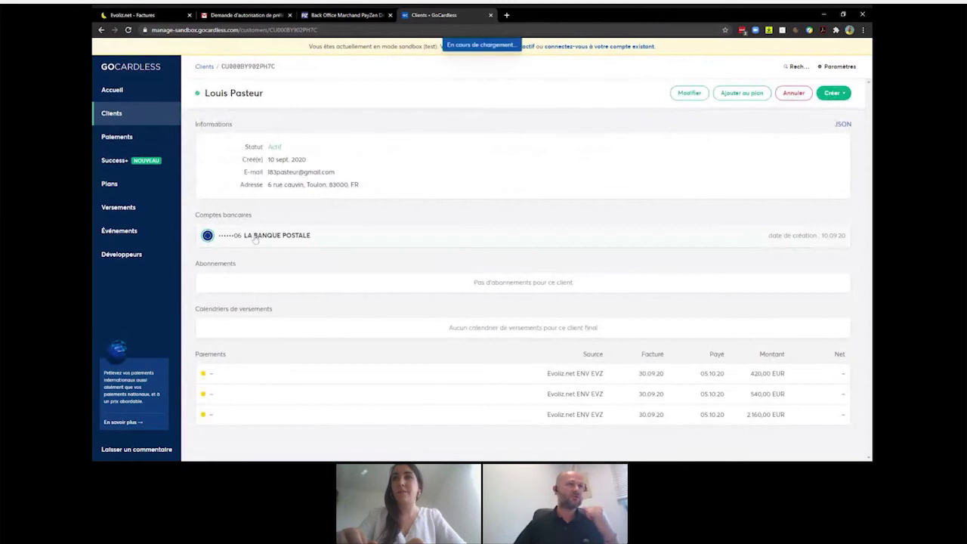
left_click(255, 238)
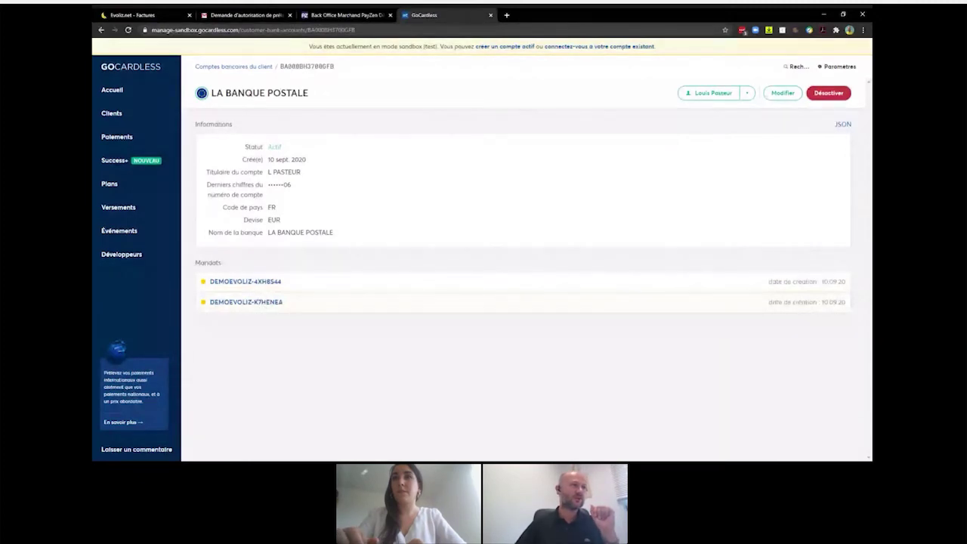
left_click(262, 303)
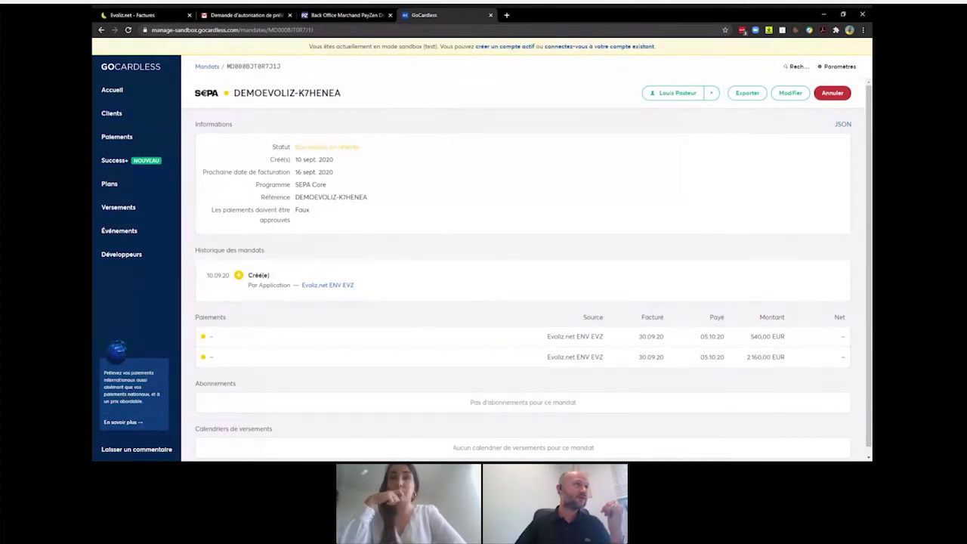
left_click_drag(227, 67, 281, 66)
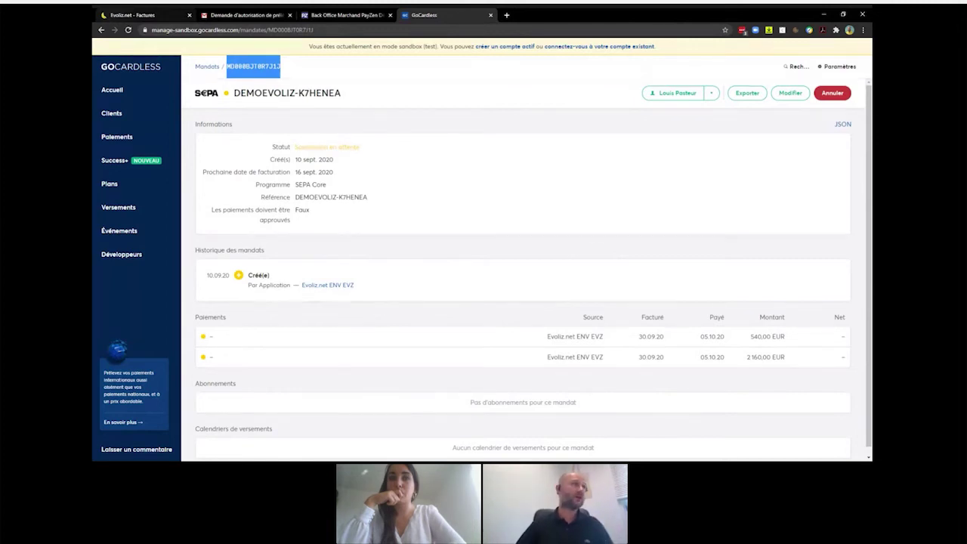
key("ctrl+1")
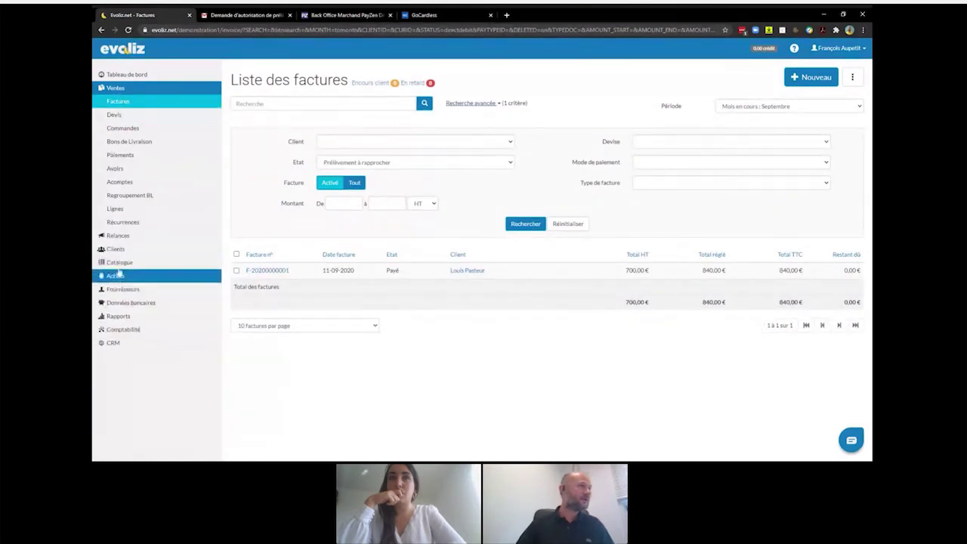
- Import the copied mandate number onto the Gap client via Importer un mandat
left_click(116, 249)
left_click(117, 261)
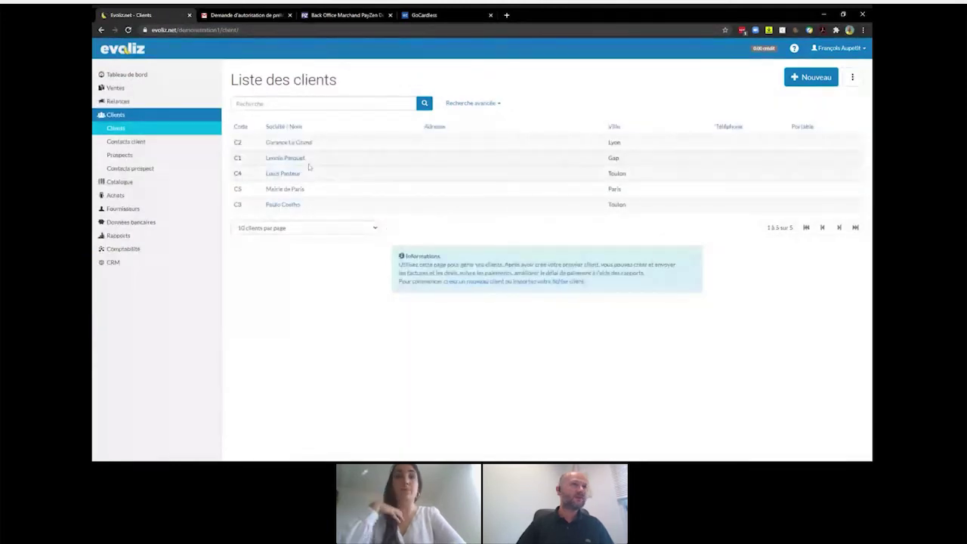
left_click(300, 161)
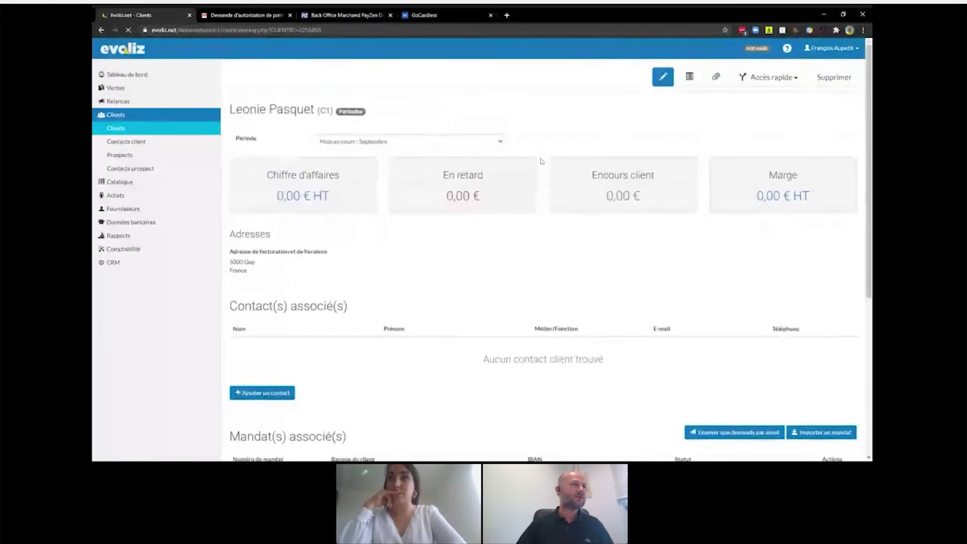
scroll(540, 160, "down", 3)
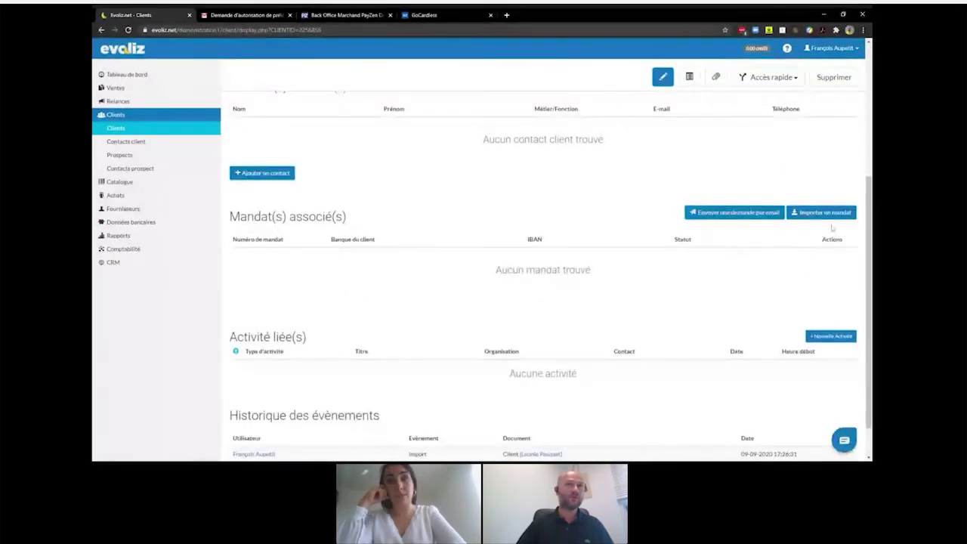
left_click(833, 218)
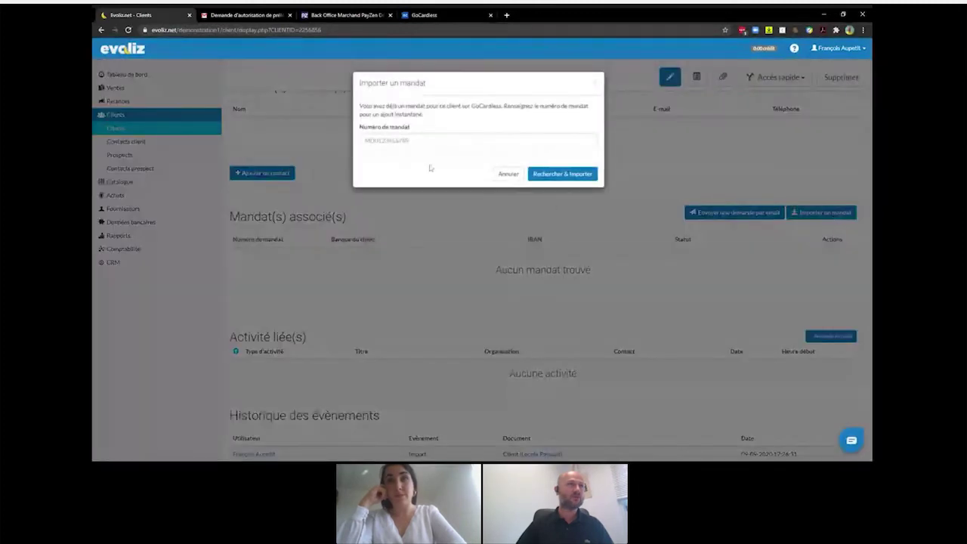
left_click(454, 140)
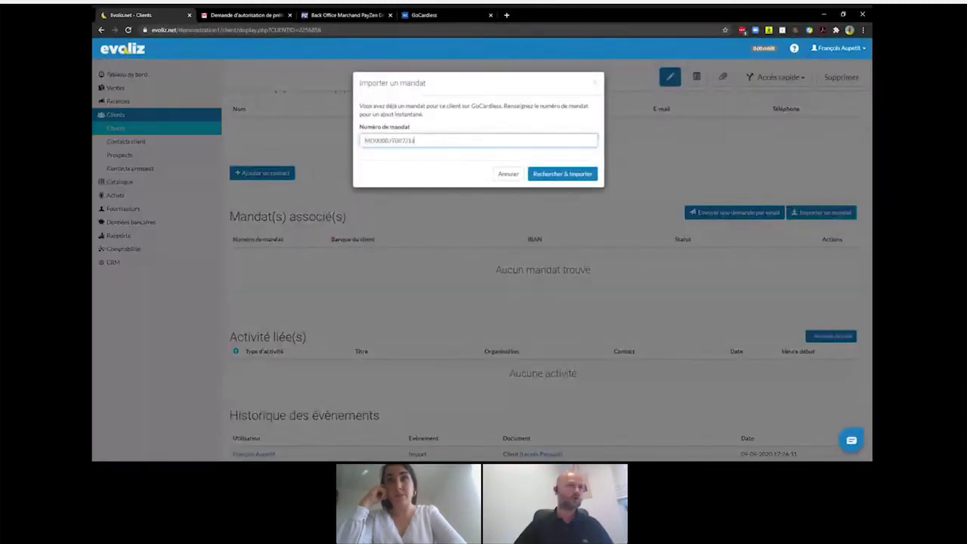
left_click(565, 174)
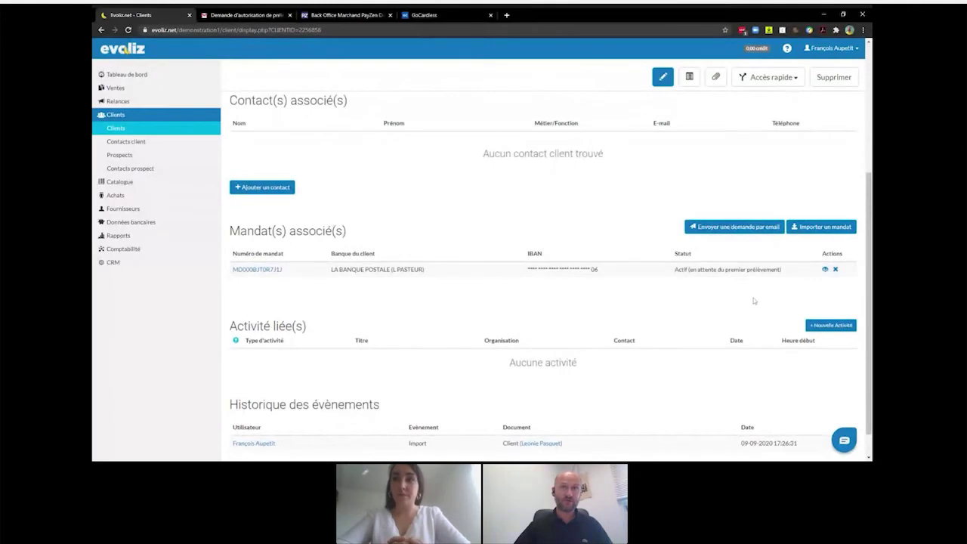
- Preview the imported mandate's SEPA PDF, then start a new invoice from Ventes > Factures
left_click(826, 271)
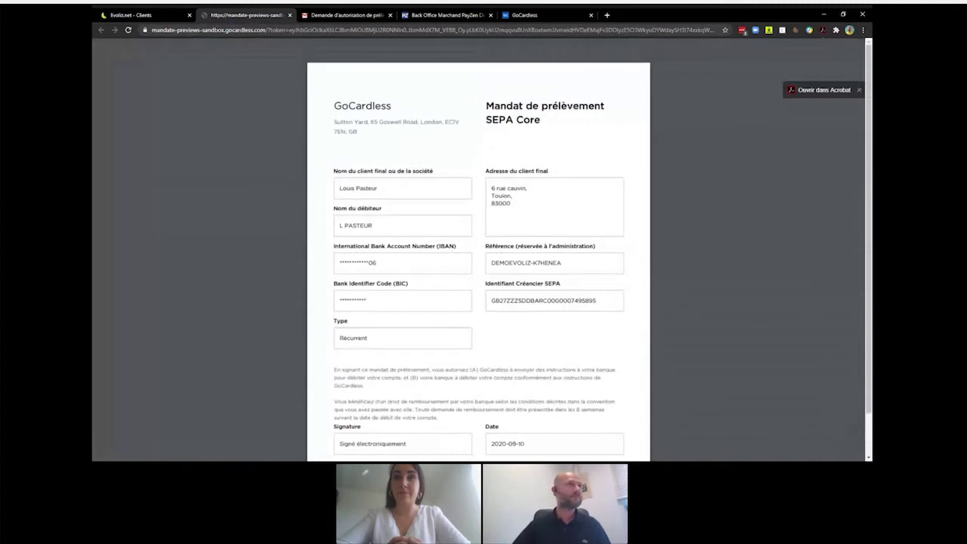
left_click(290, 16)
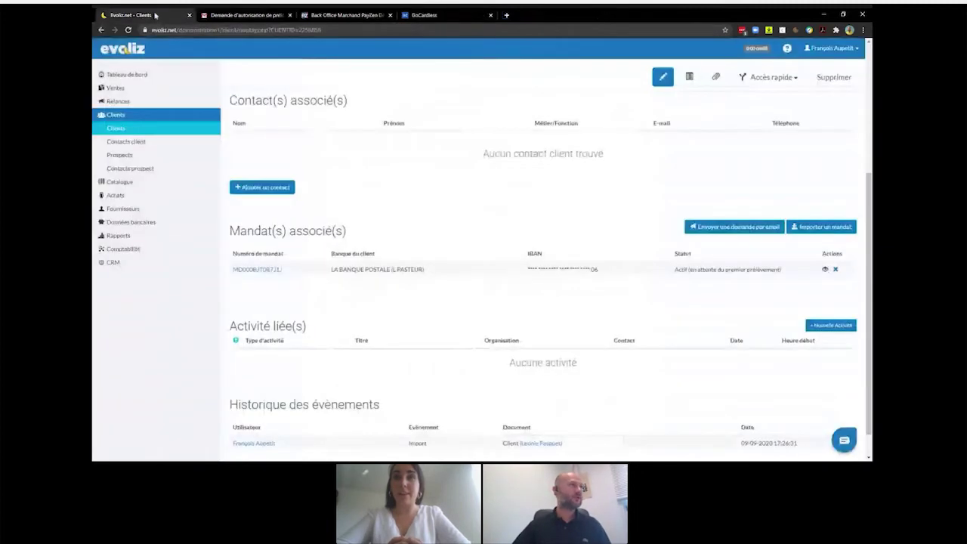
left_click(114, 87)
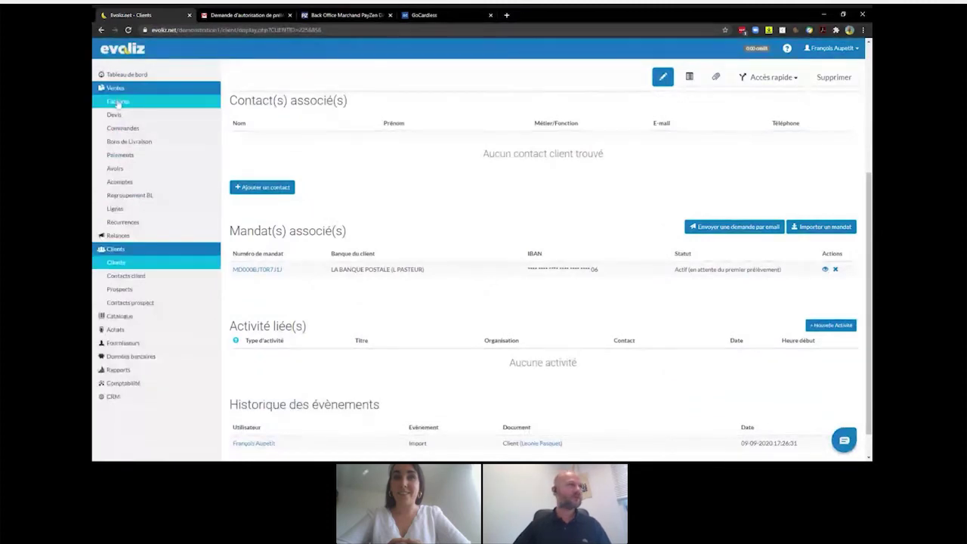
left_click(119, 102)
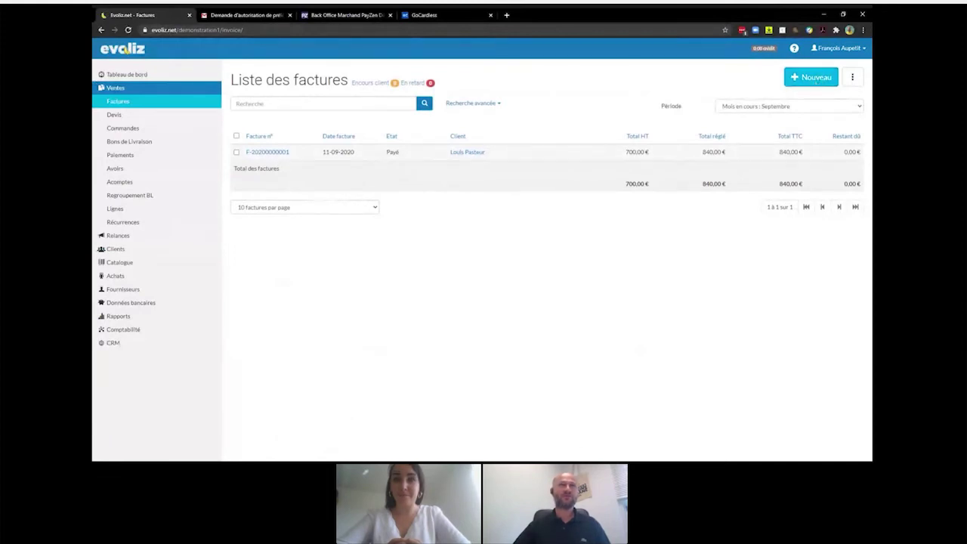
left_click(813, 79)
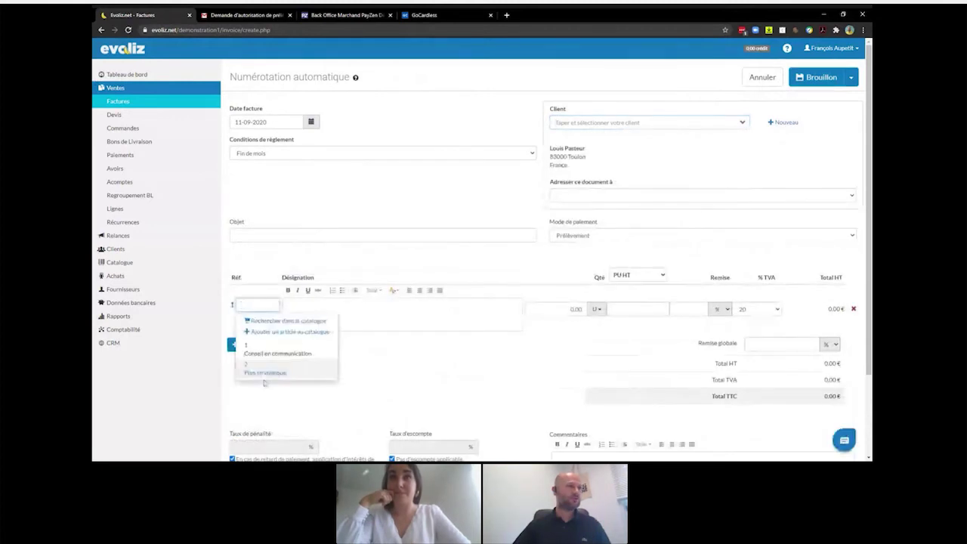
- Bill the Toulon client for Plan stratégique and save the 540,00 € TTC invoice definitively
left_click(265, 332)
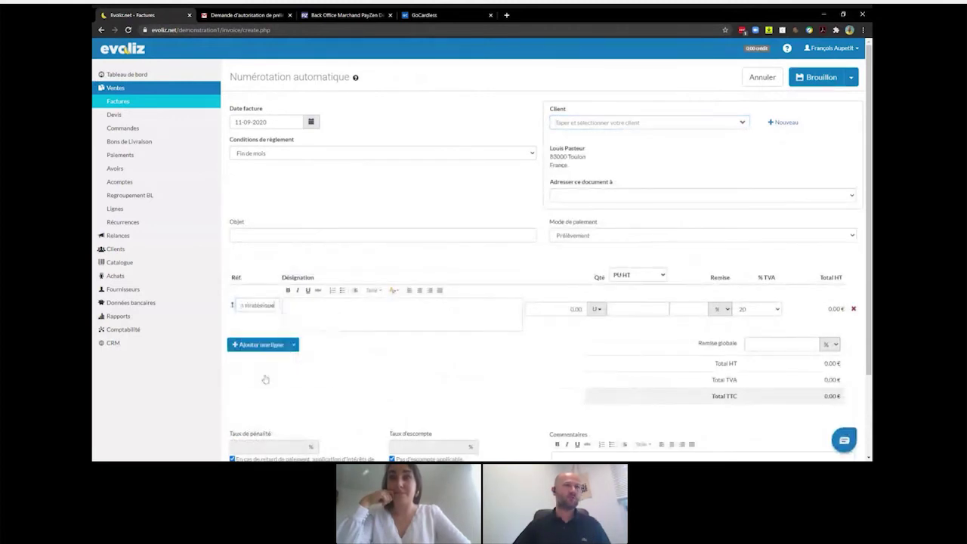
left_click(851, 77)
left_click(815, 96)
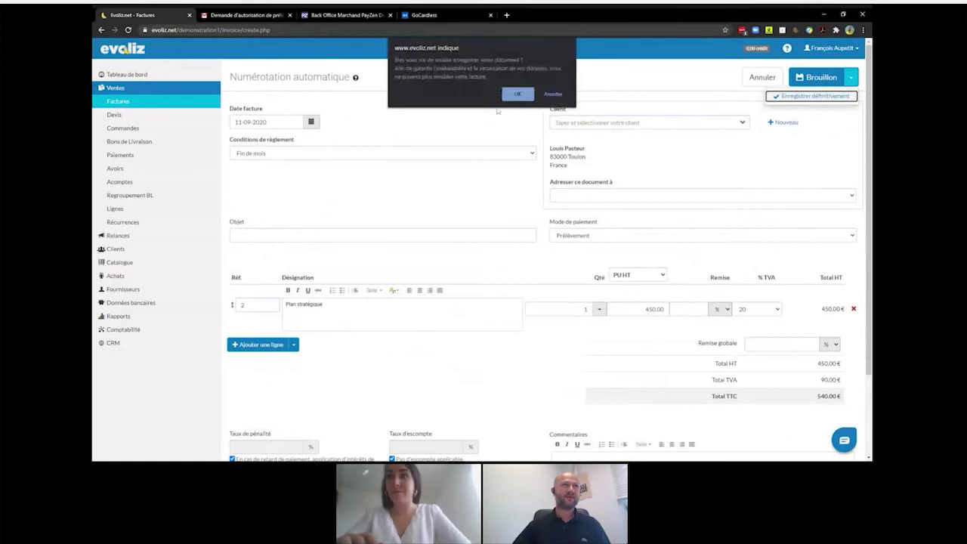
left_click(518, 94)
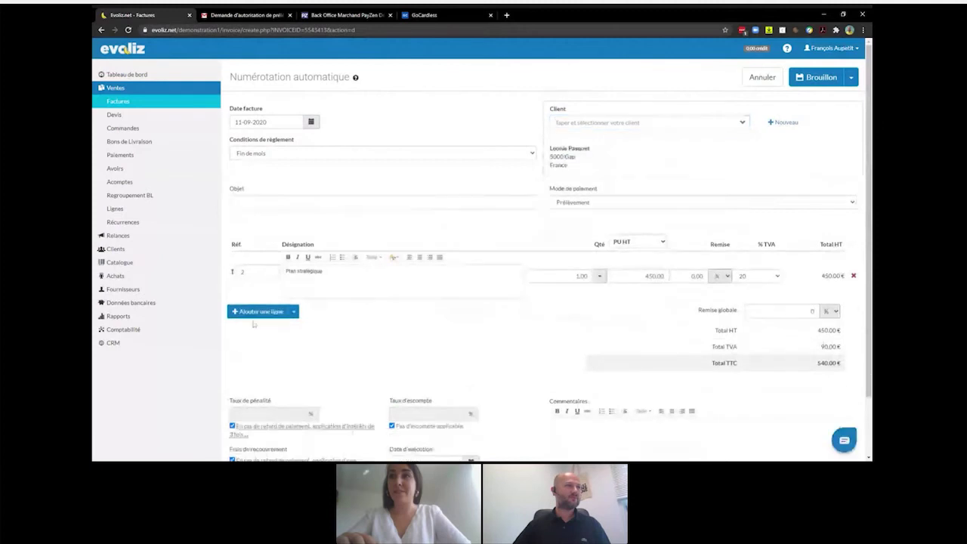
- Set the Gap invoice line to Conseil en communication, finalise it at 420,00 € TTC, and return to the invoice list
double_click(274, 271)
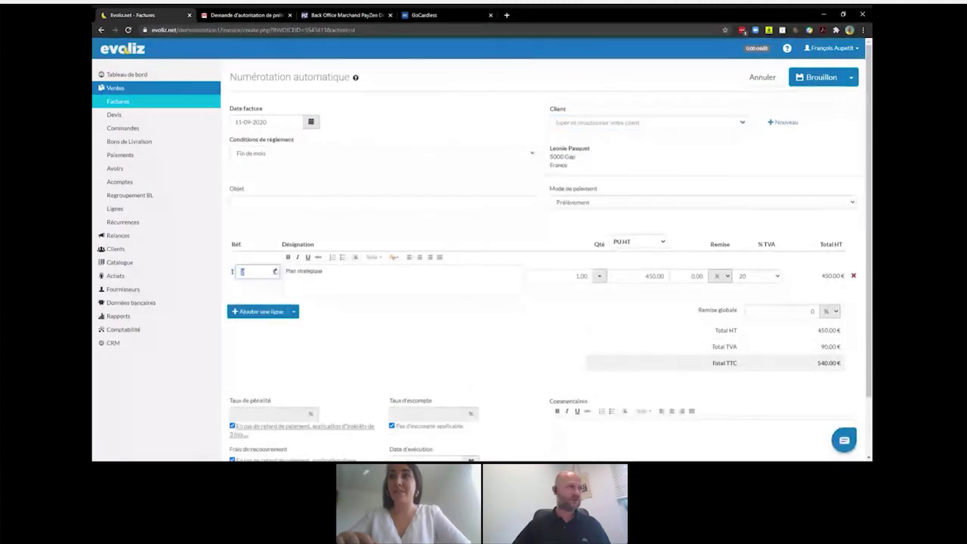
type("1")
left_click(287, 298)
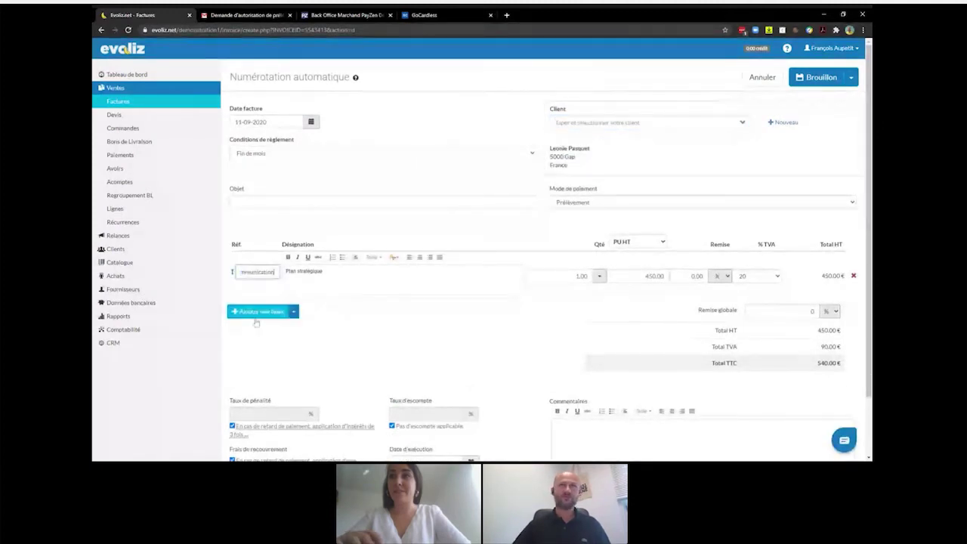
left_click(851, 79)
left_click(816, 94)
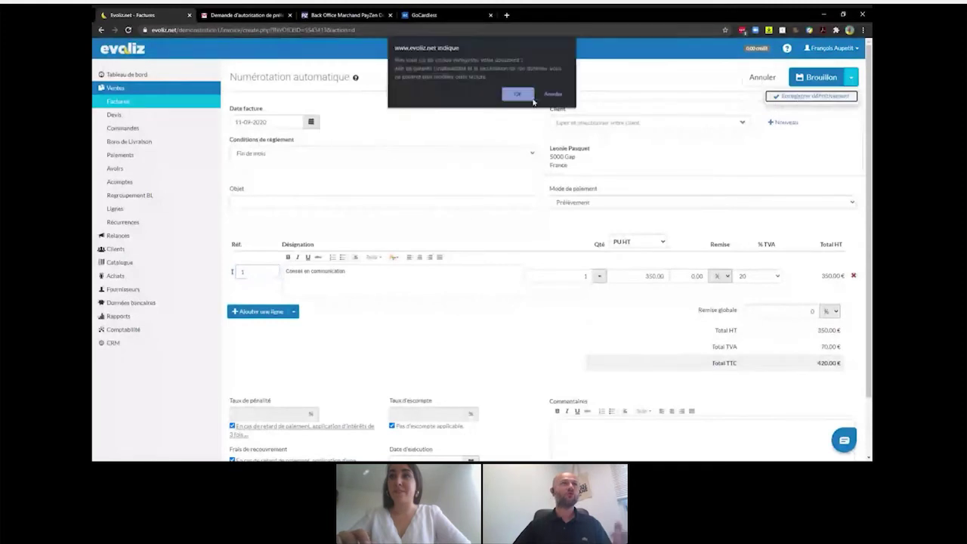
left_click(517, 93)
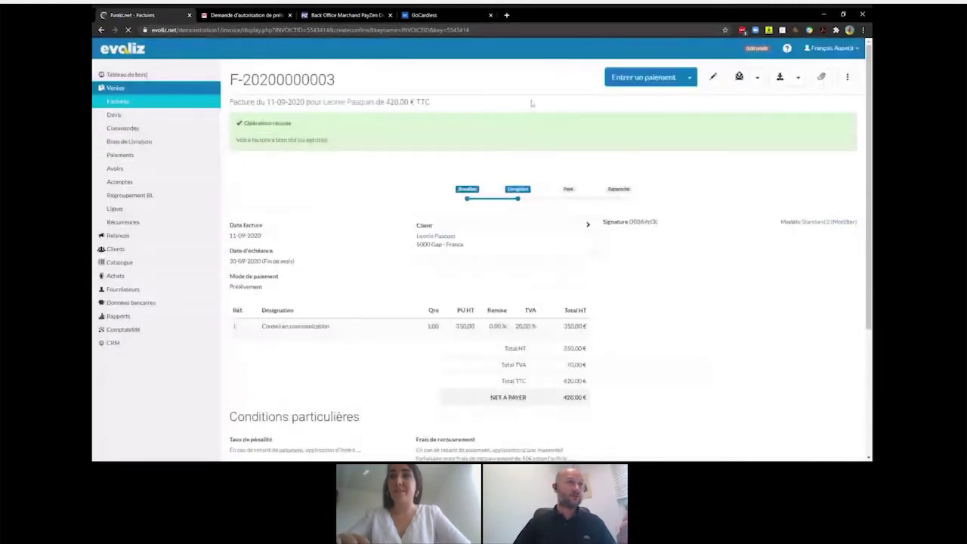
left_click(118, 102)
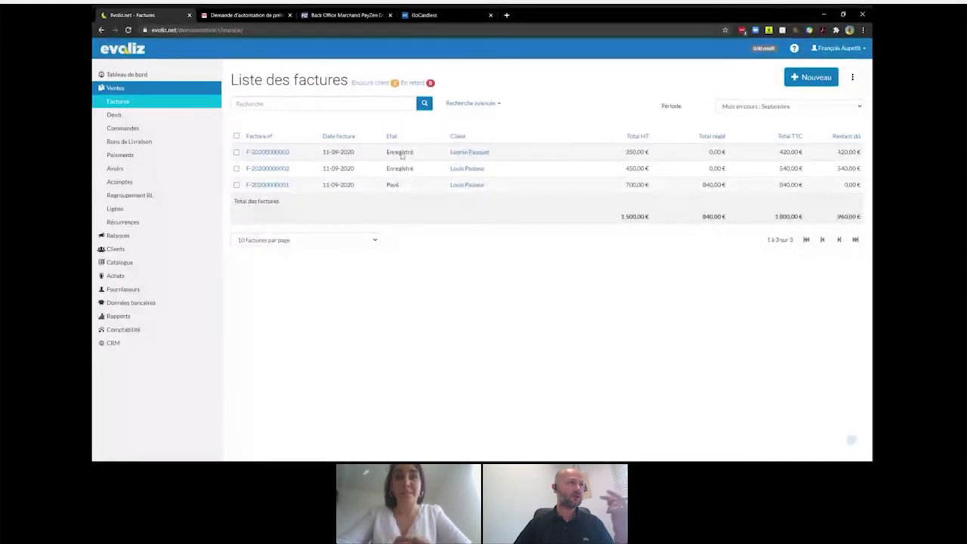
- Request direct-debit collection dated 30-09-2020 for the 420,00 € and 540,00 € invoices
left_click(237, 153)
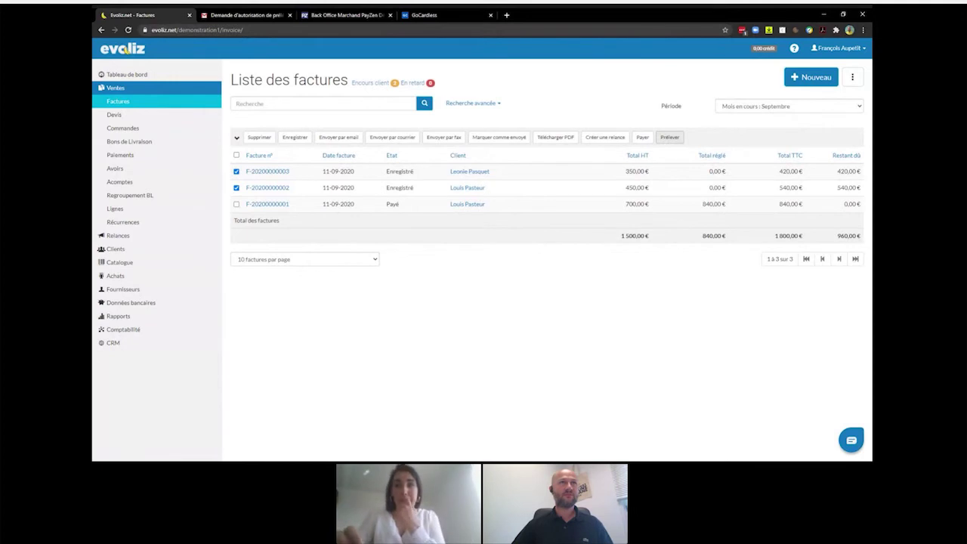
left_click(667, 140)
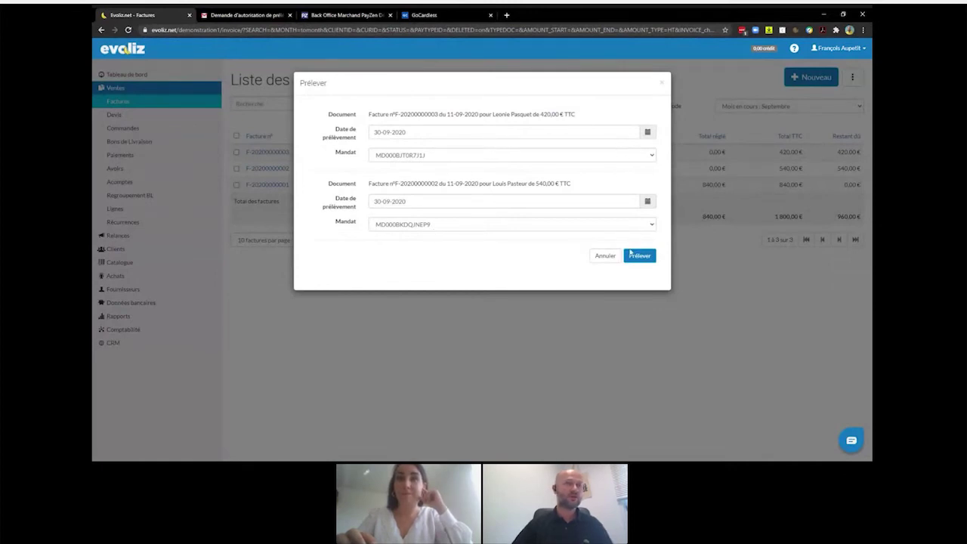
left_click(634, 257)
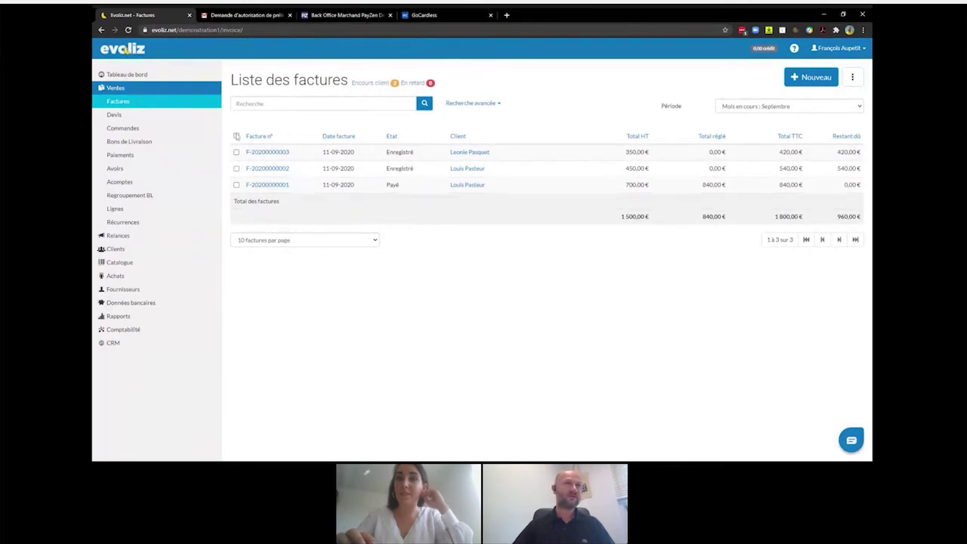
left_click(237, 136)
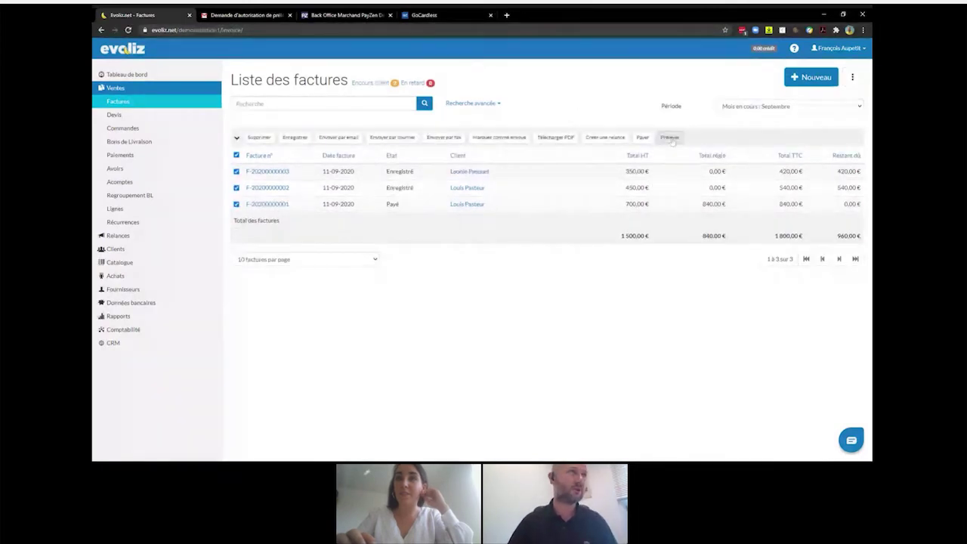
left_click(236, 156)
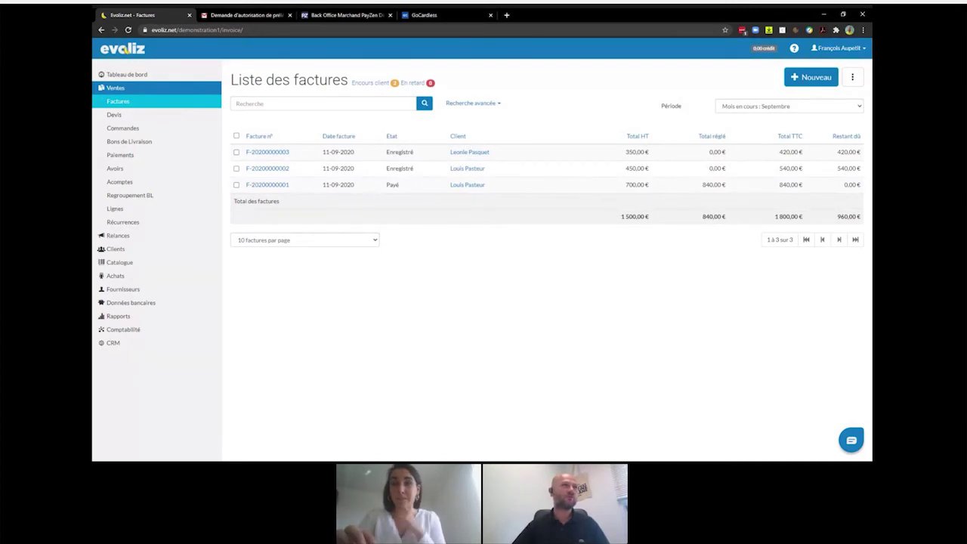
left_click(472, 103)
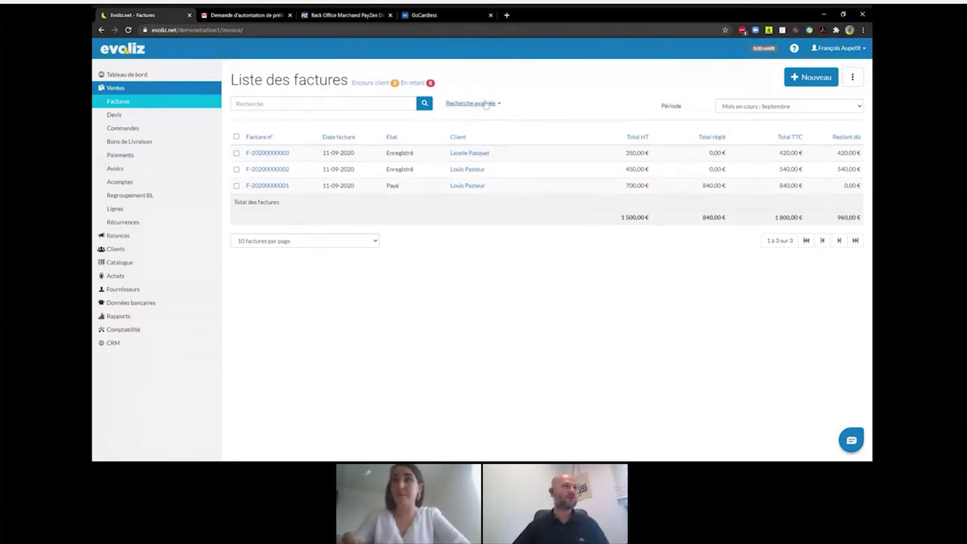
left_click(350, 166)
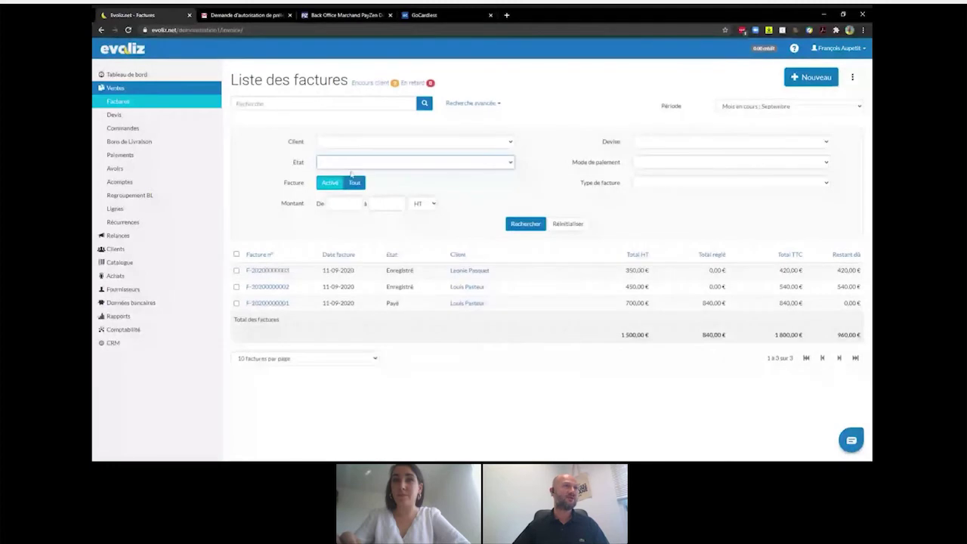
left_click(537, 223)
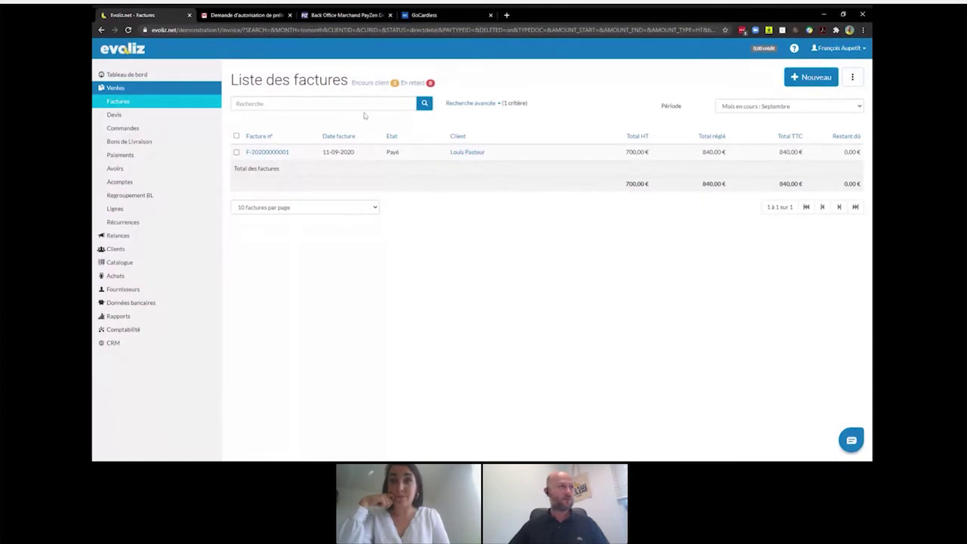
- Open Données bancaires > Relevés bancaires in the new version
left_click(132, 304)
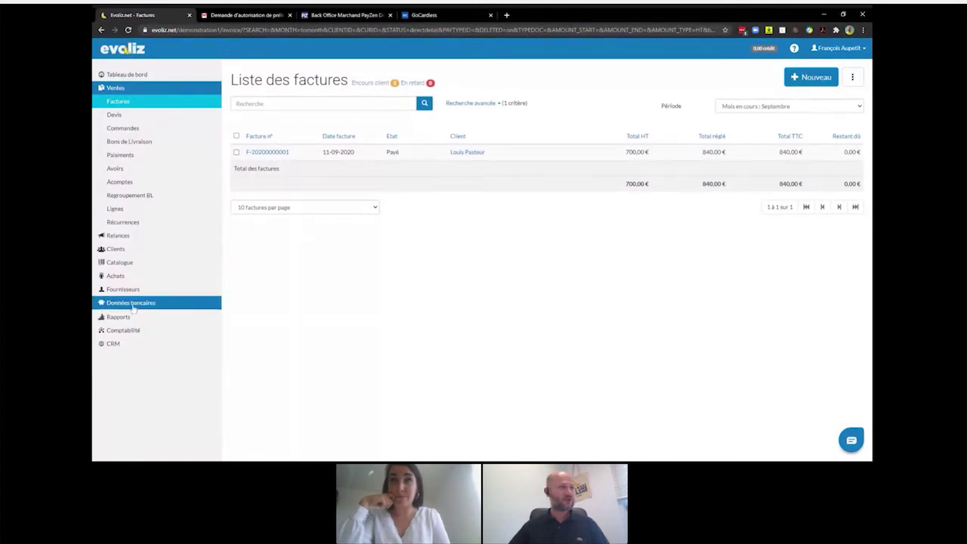
left_click(130, 316)
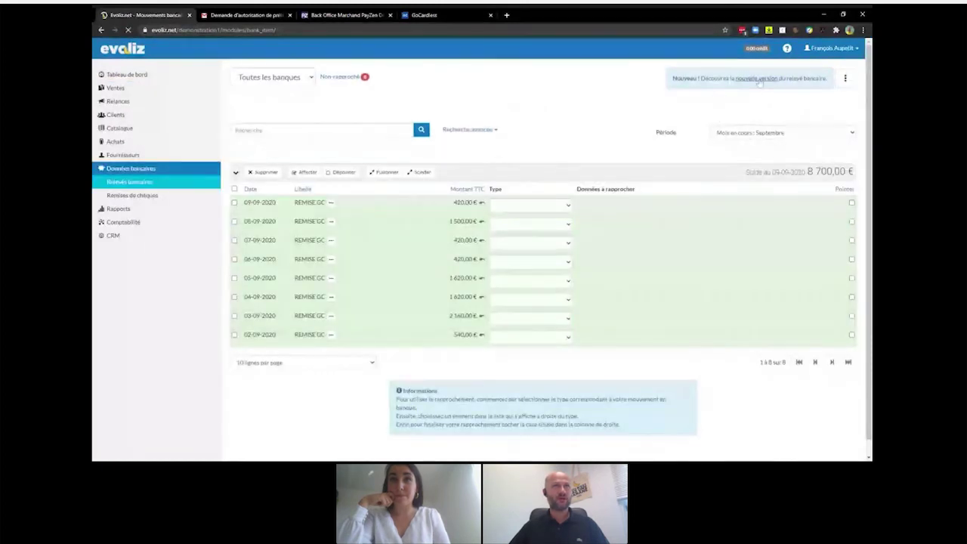
left_click(758, 79)
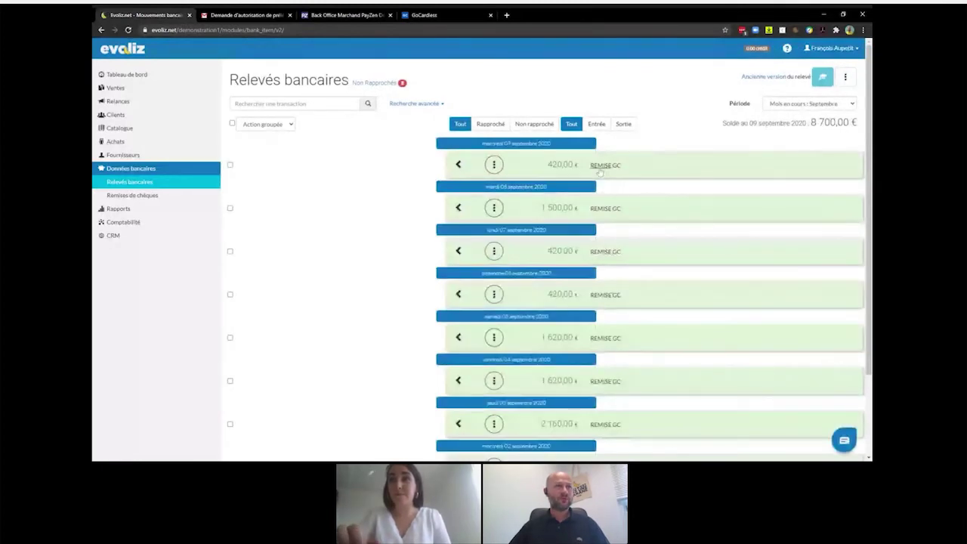
left_click(601, 166)
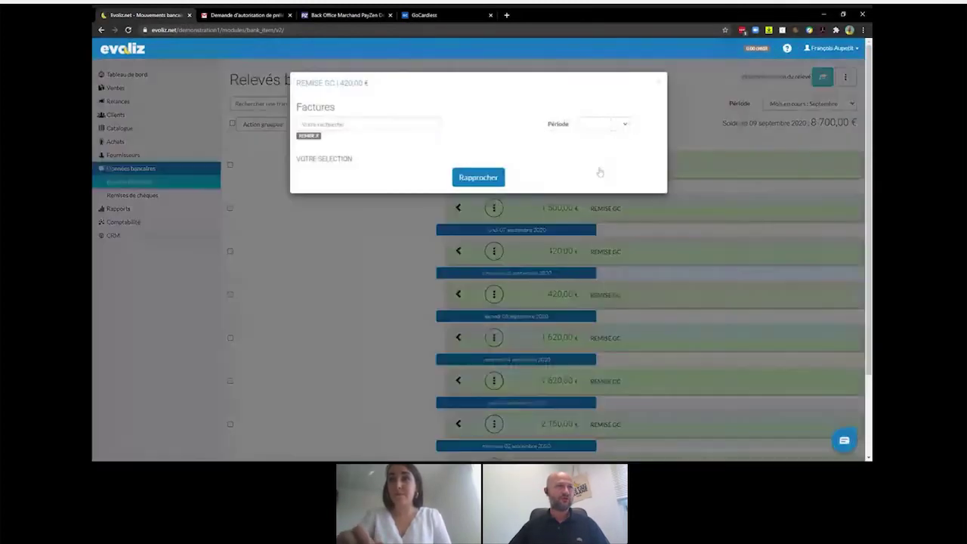
left_click(318, 137)
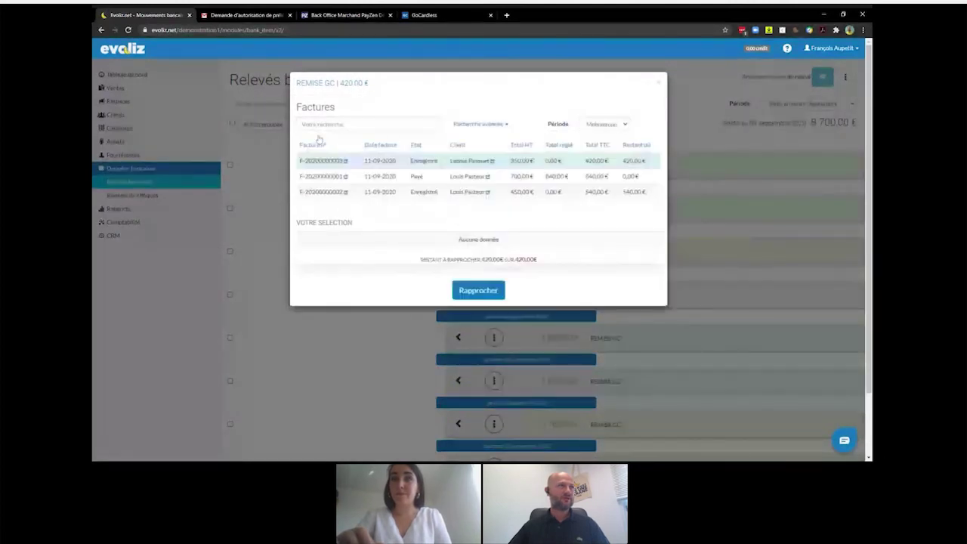
left_click(478, 124)
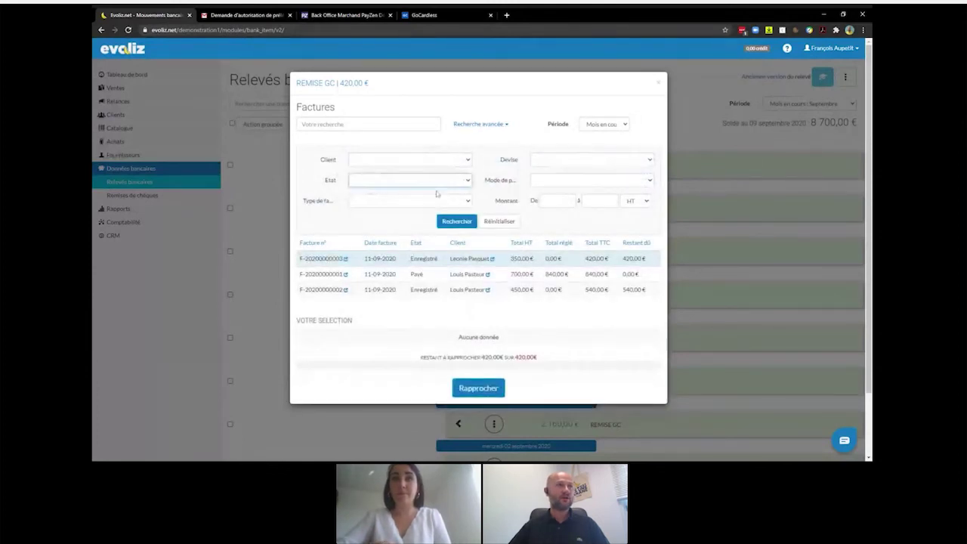
left_click(436, 194)
left_click(461, 223)
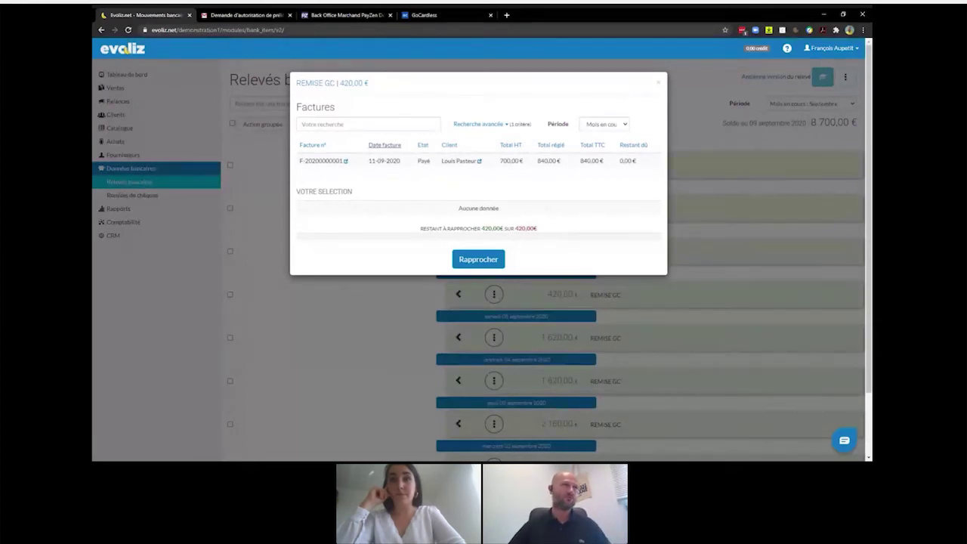
left_click(471, 167)
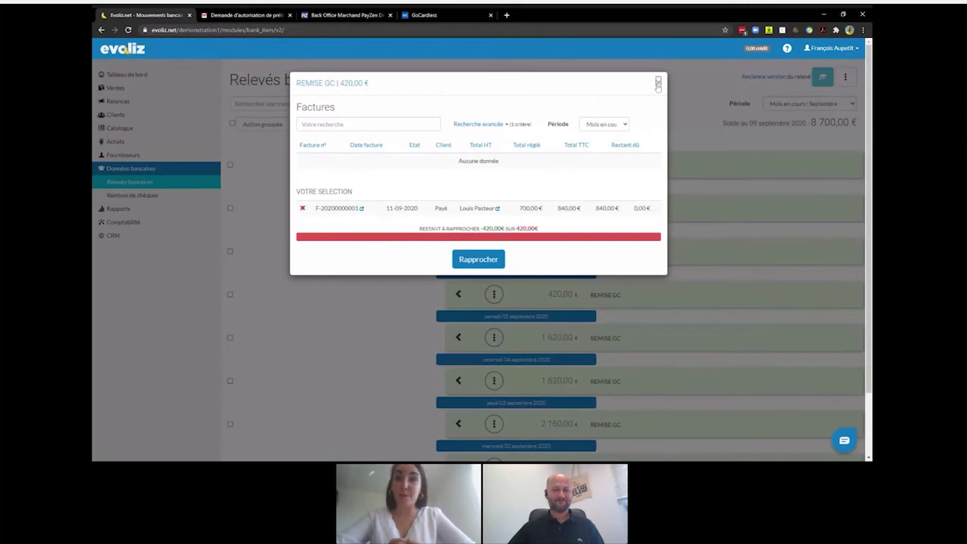
left_click(658, 82)
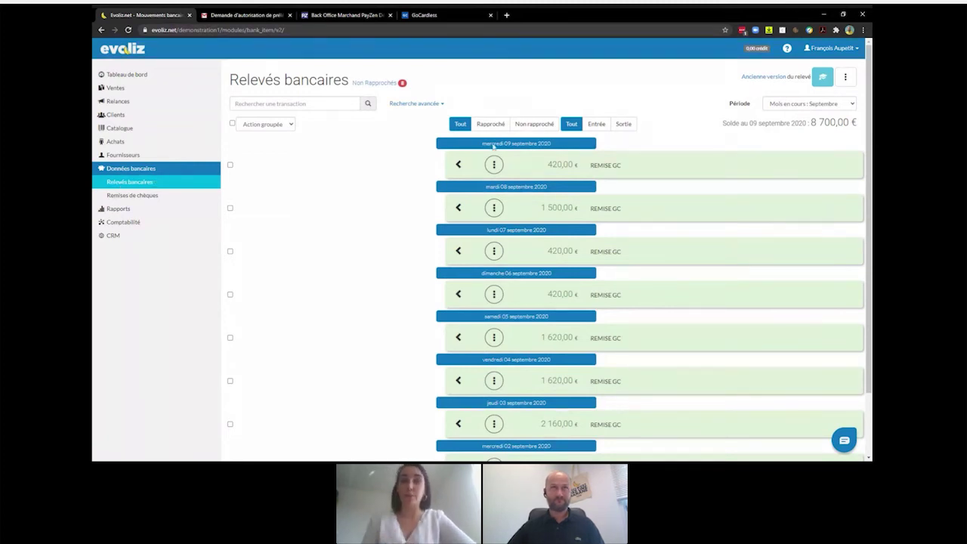
- Open Applications from the account menu and scroll past PayPal, Stripe and PayZen to GoCardless
left_click(848, 50)
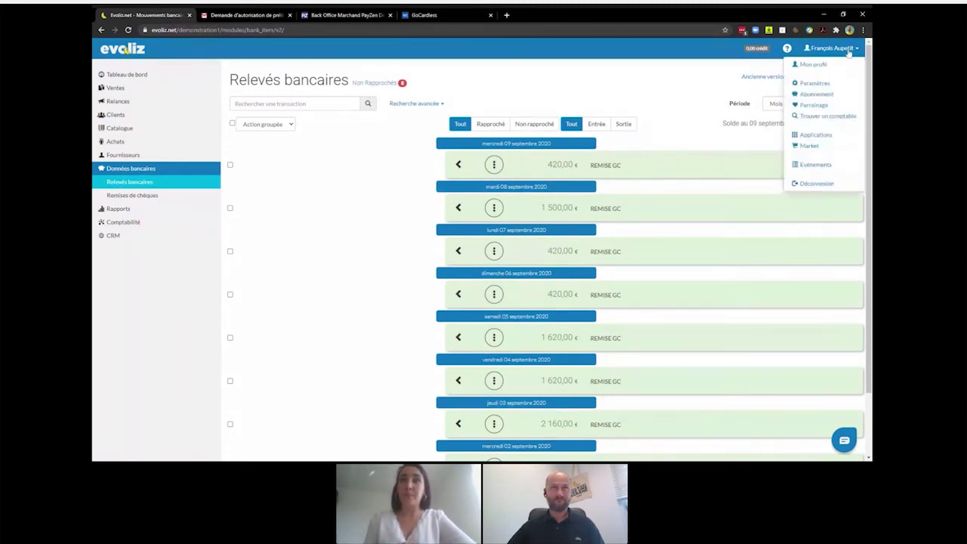
left_click(820, 136)
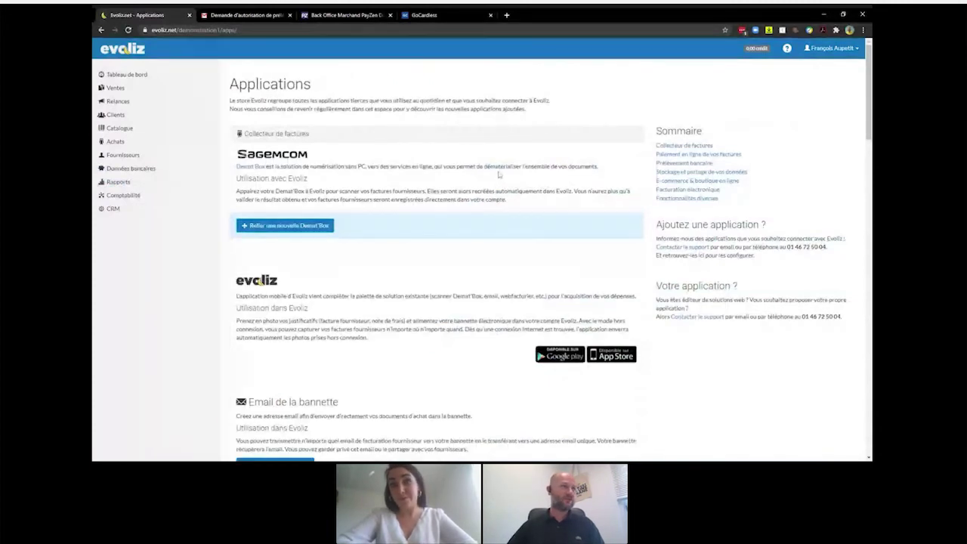
scroll(498, 174, "down", 2)
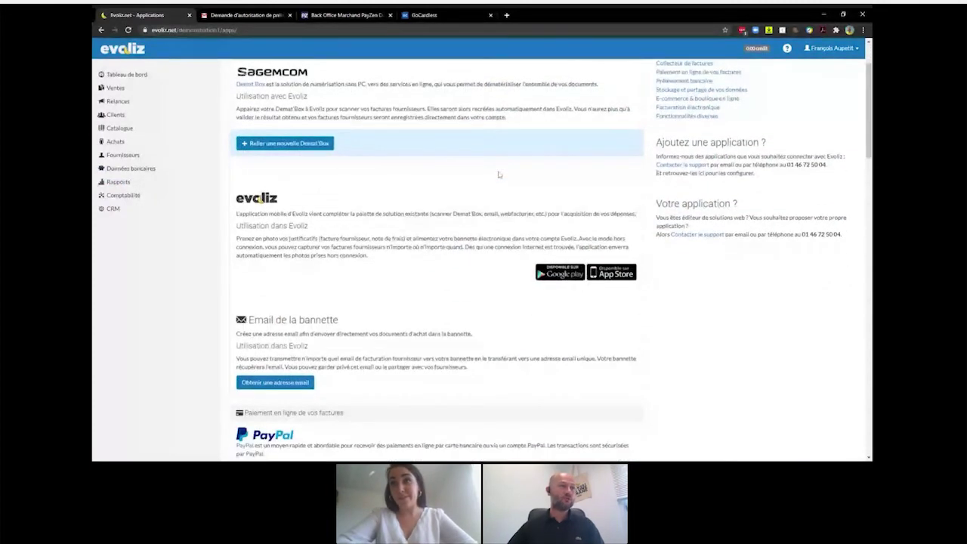
scroll(499, 175, "down", 2)
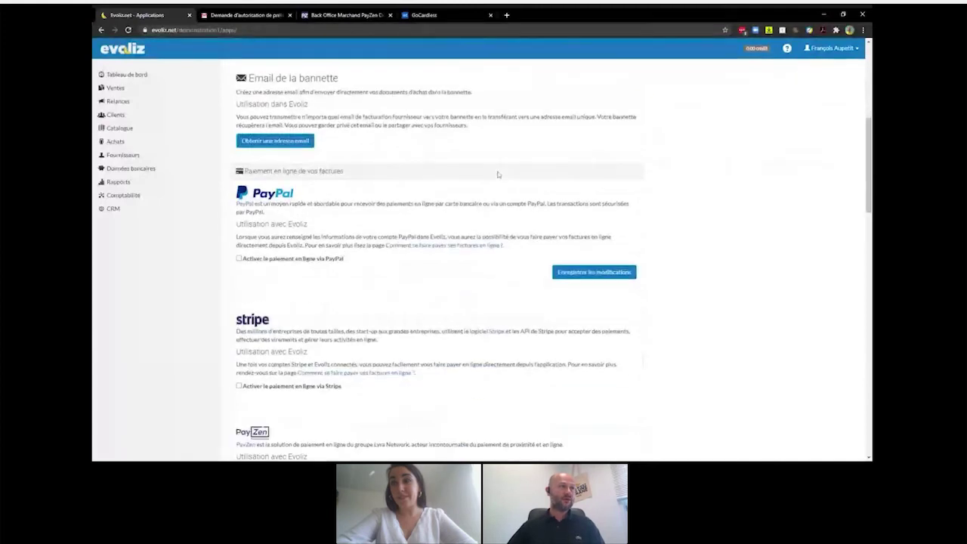
scroll(498, 175, "down", 1)
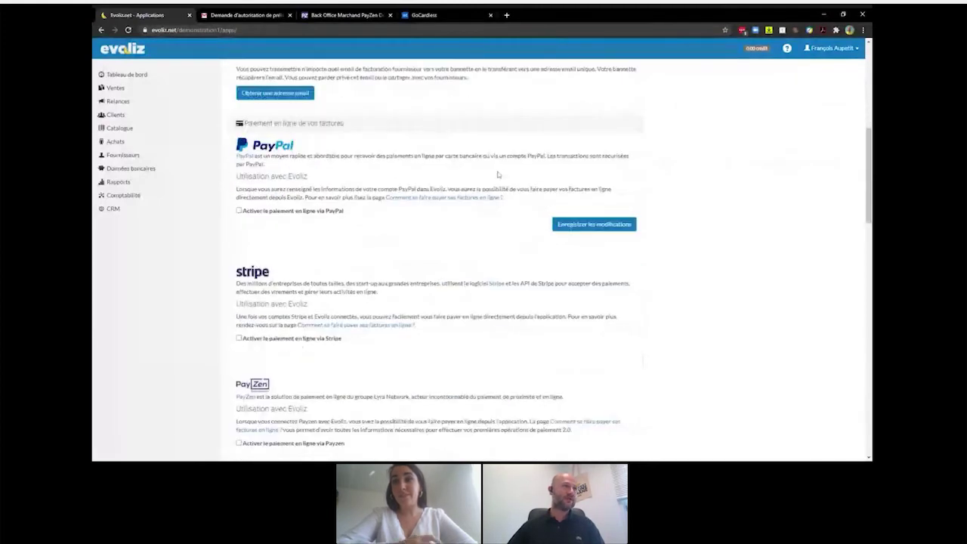
scroll(498, 174, "down", 1)
scroll(498, 175, "down", 1)
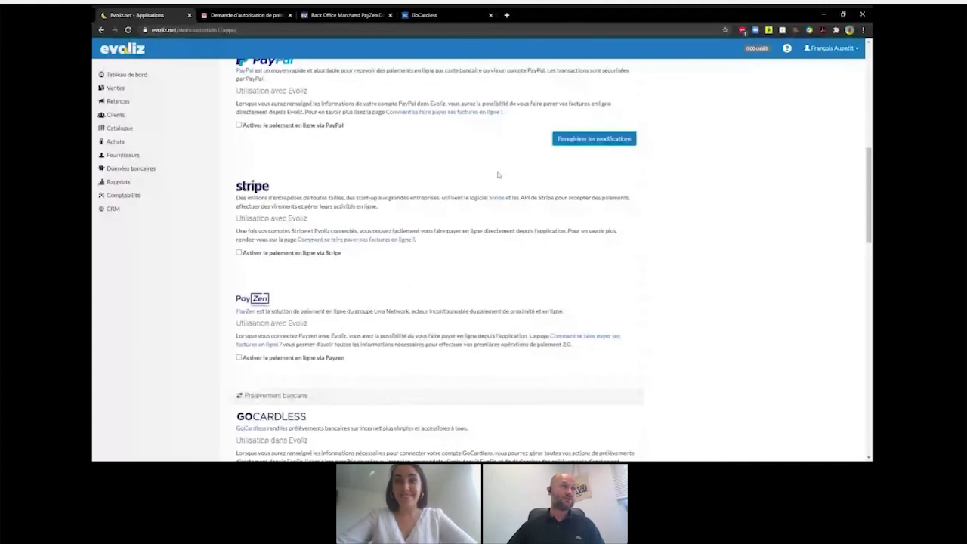
scroll(498, 174, "down", 1)
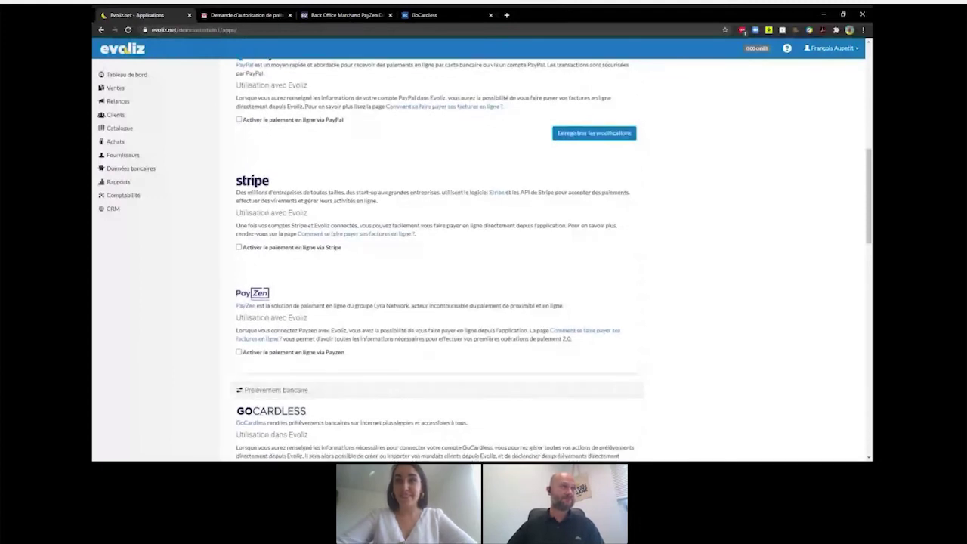
scroll(454, 181, "up", 2)
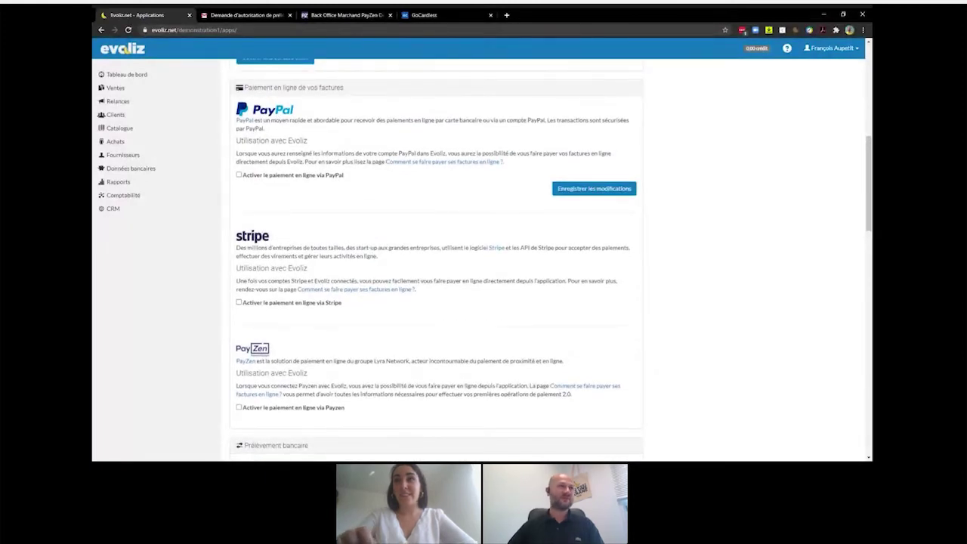
scroll(351, 122, "down", 1)
scroll(351, 122, "down", 1)
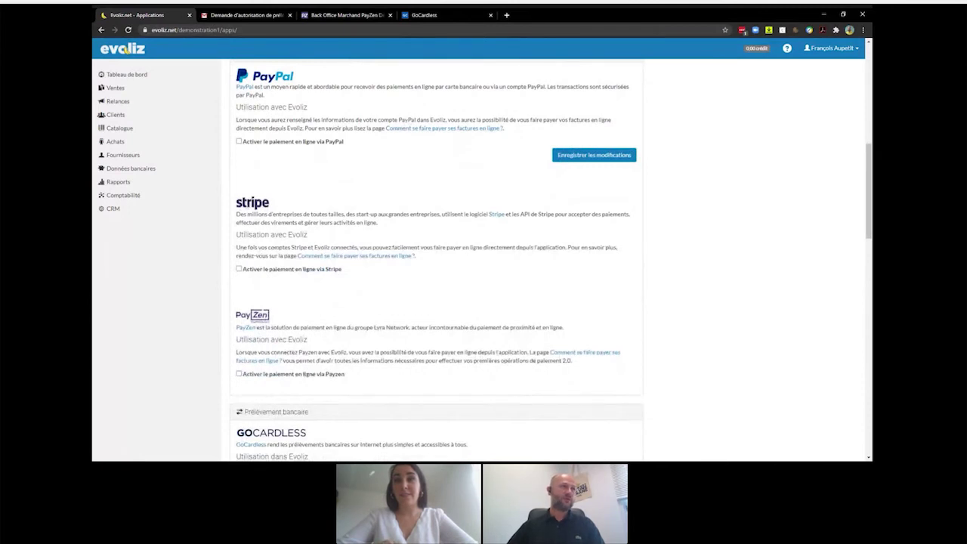
scroll(262, 281, "down", 2)
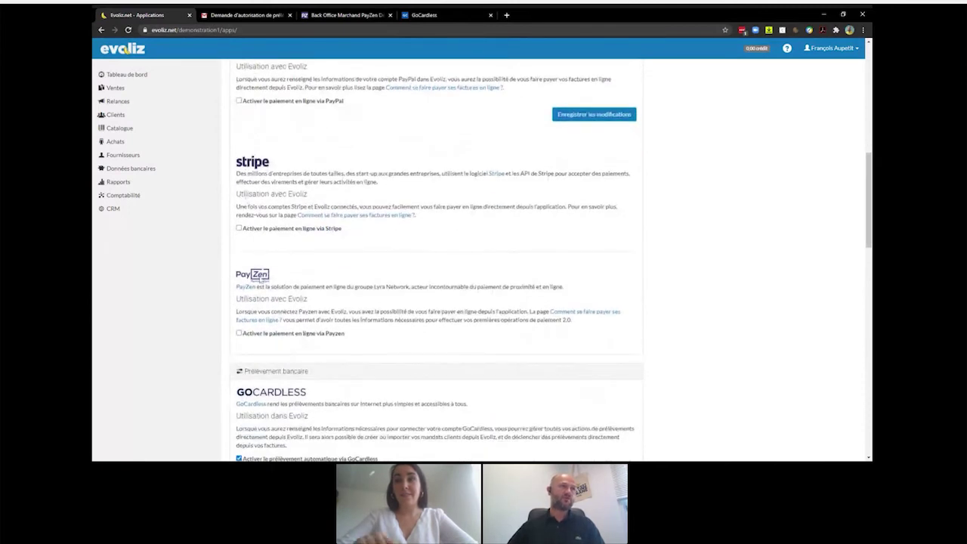
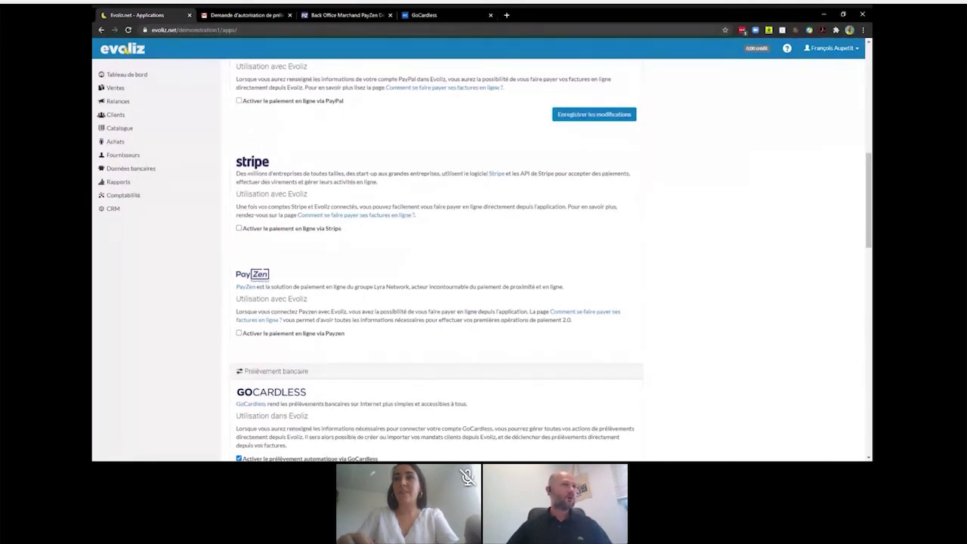
- Tick 'Activer le paiement en ligne via Stripe' and follow 'Lier un compte Stripe' to Stripe's sign-in
scroll(340, 205, "up", 2)
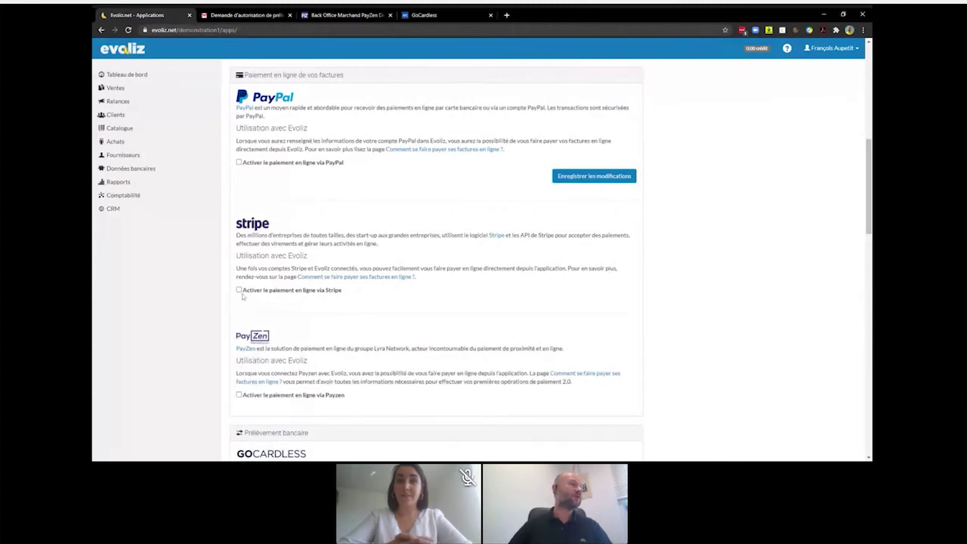
scroll(551, 262, "down", 1)
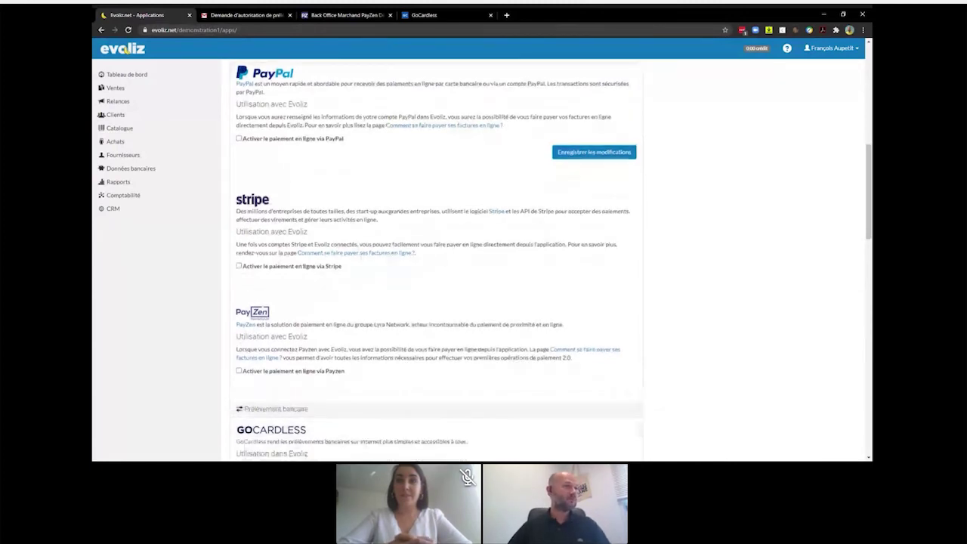
scroll(551, 260, "down", 1)
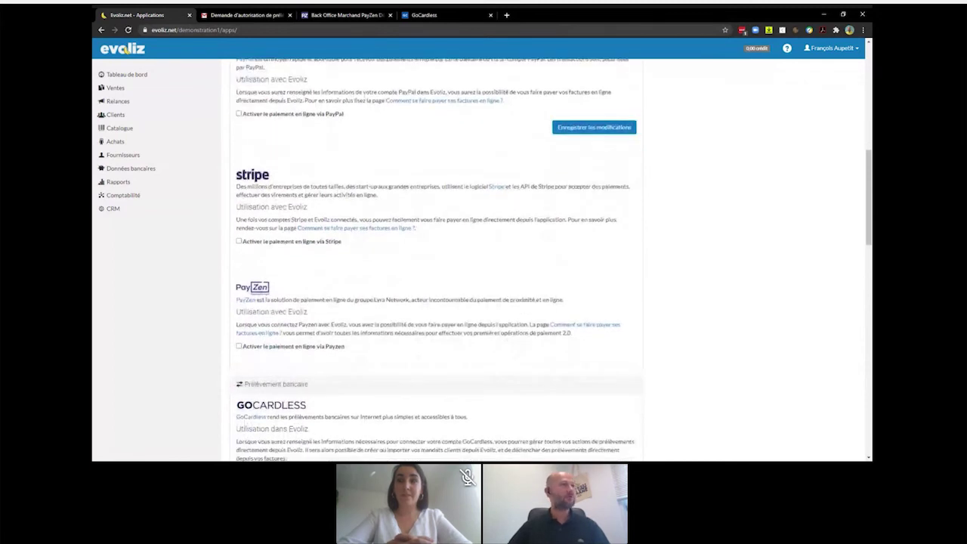
scroll(255, 246, "down", 2)
scroll(256, 247, "up", 1)
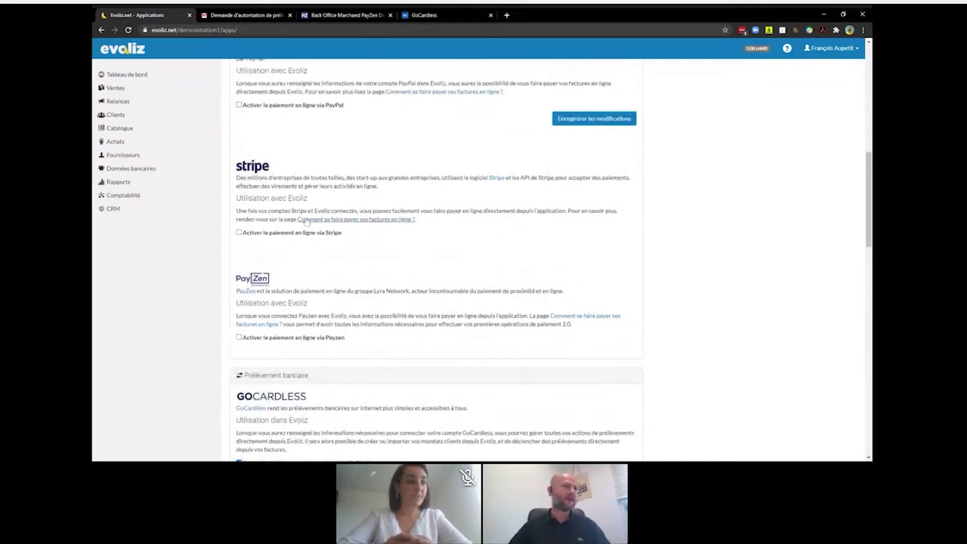
left_click(238, 233)
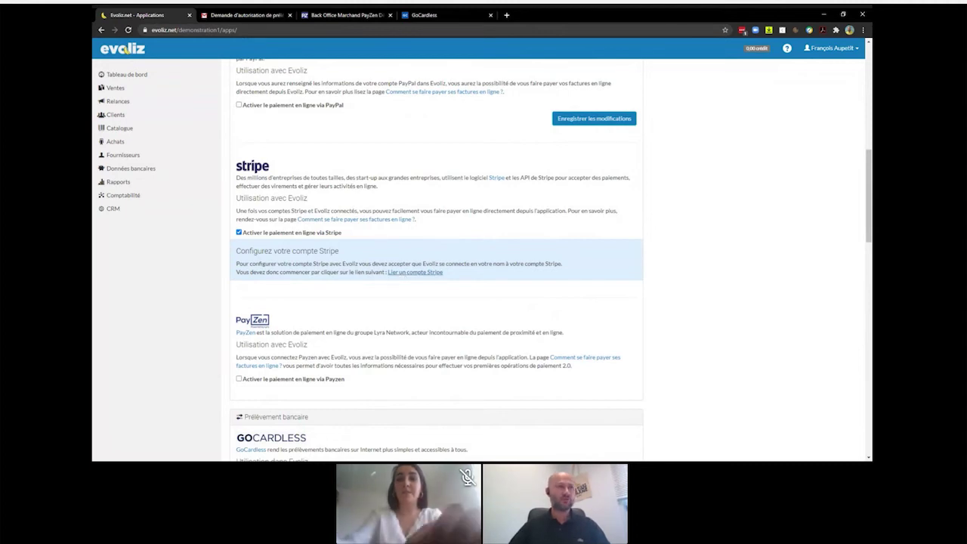
left_click(408, 272)
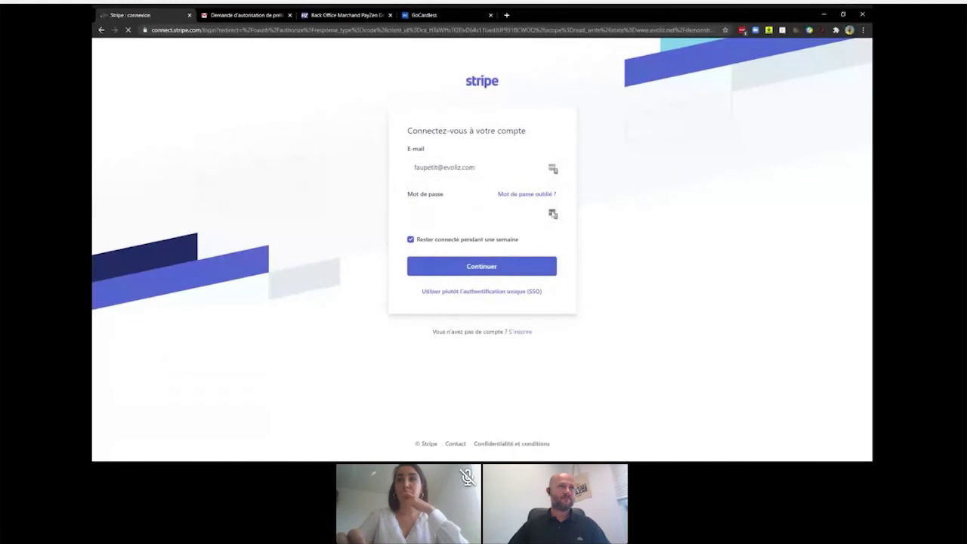
- Sign in to Stripe using the saved stripe.com password from LastPass
left_click(553, 214)
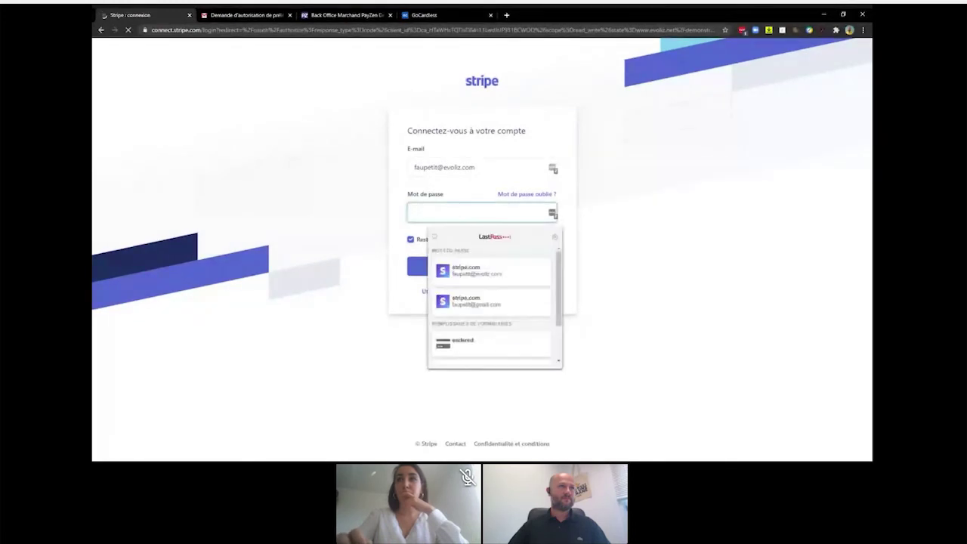
left_click(469, 274)
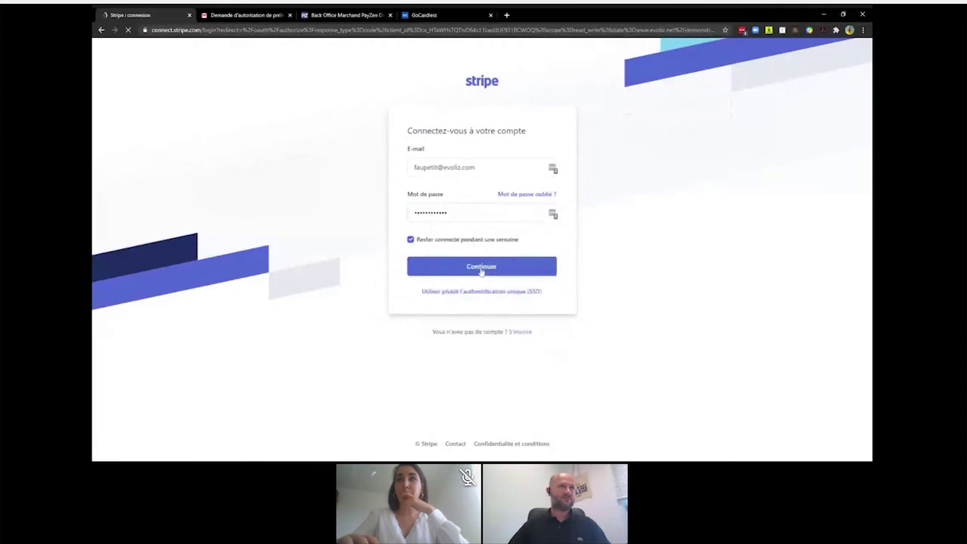
left_click(481, 269)
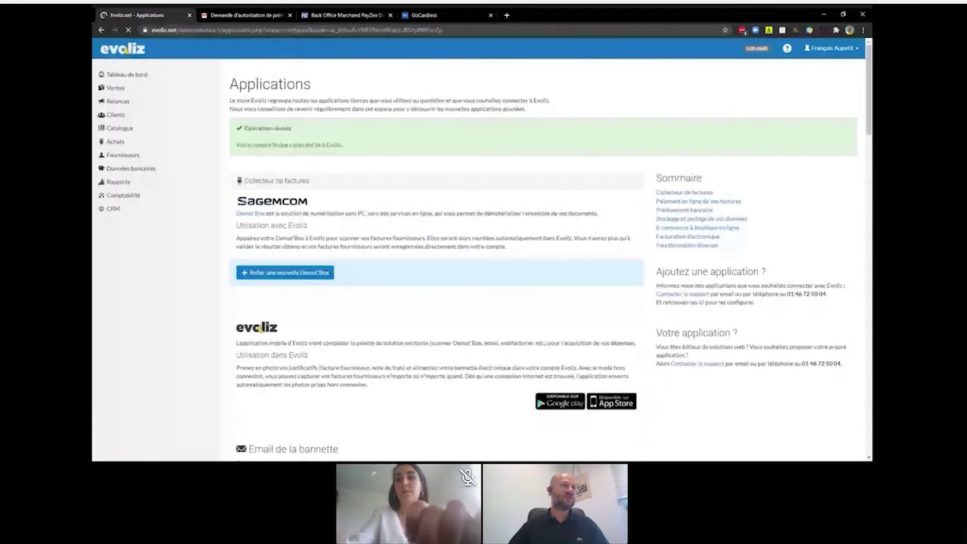
- Scroll the Applications page to check the Stripe account connection confirmation
scroll(500, 173, "down", 4)
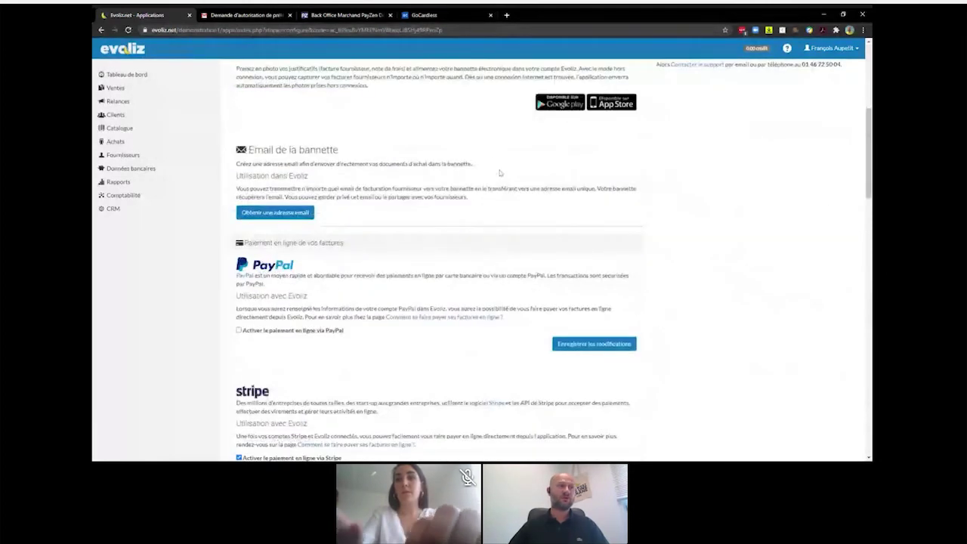
scroll(499, 173, "down", 2)
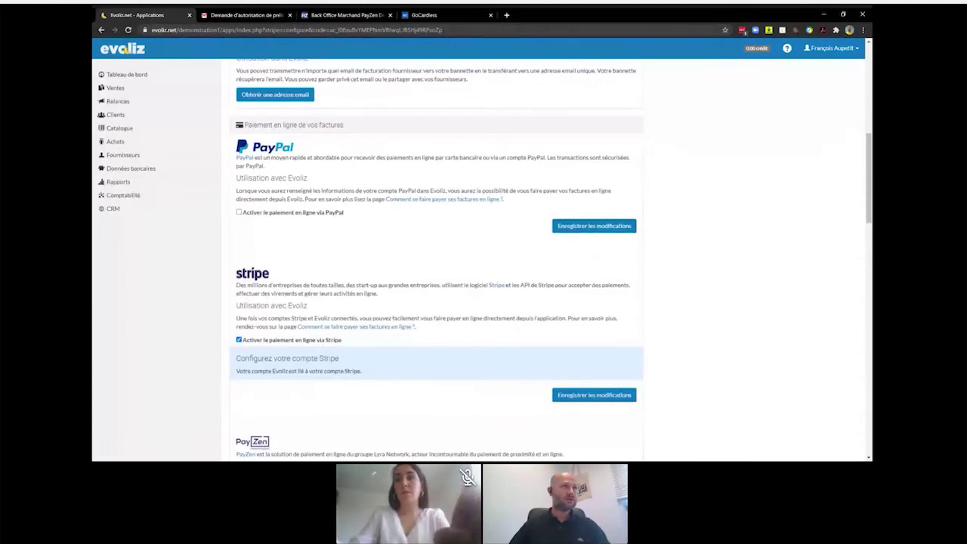
scroll(421, 246, "up", 1)
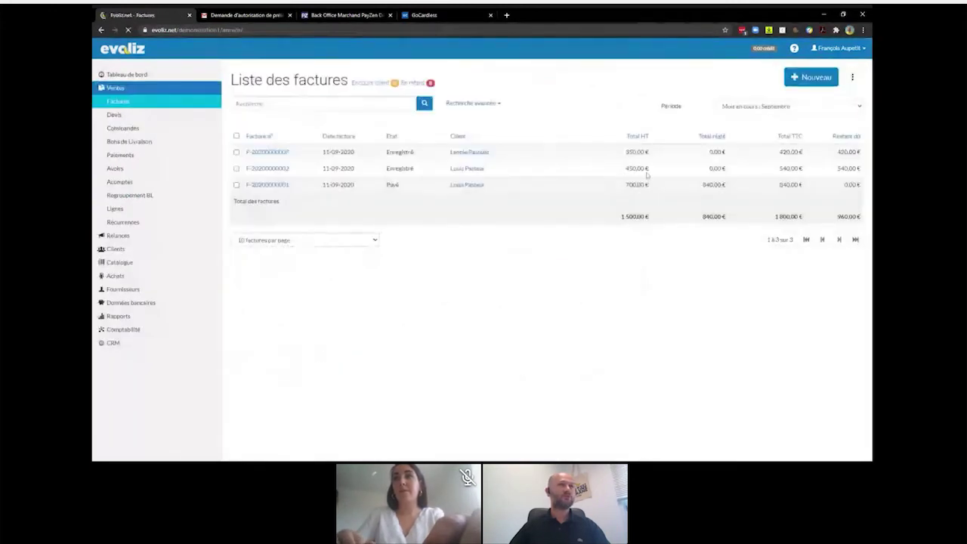
- Create a new invoice for the Lyon client with reference 2 and one Plan stratégique line
left_click(814, 79)
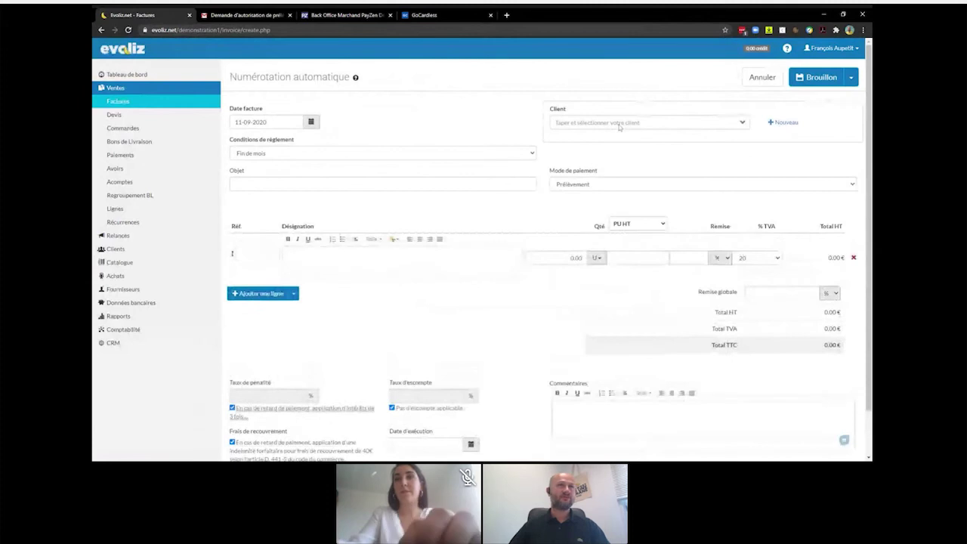
left_click(743, 122)
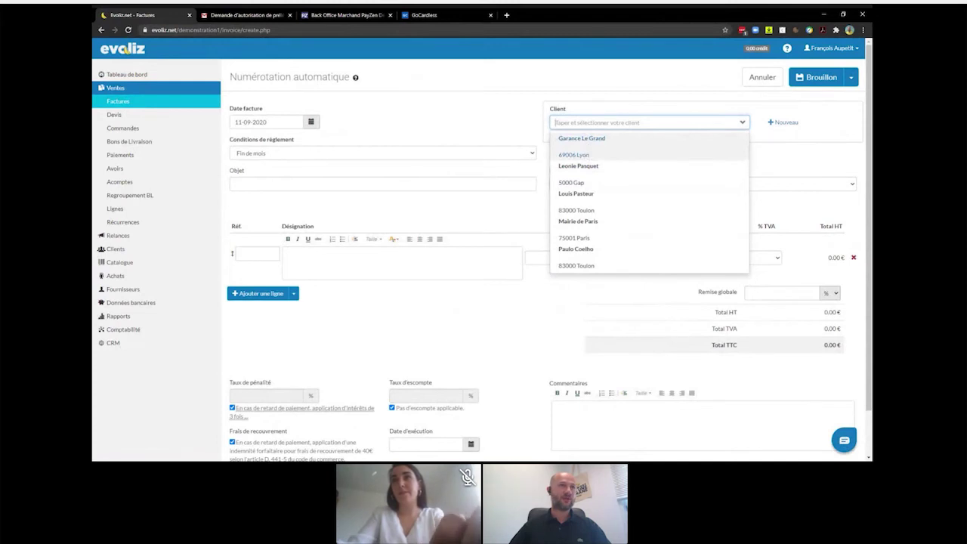
left_click(581, 138)
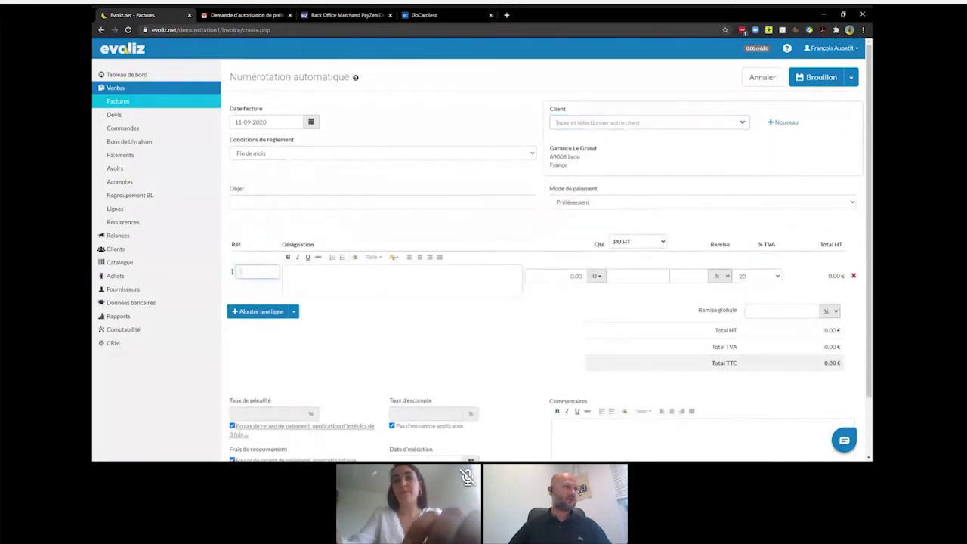
type("2")
left_click(272, 340)
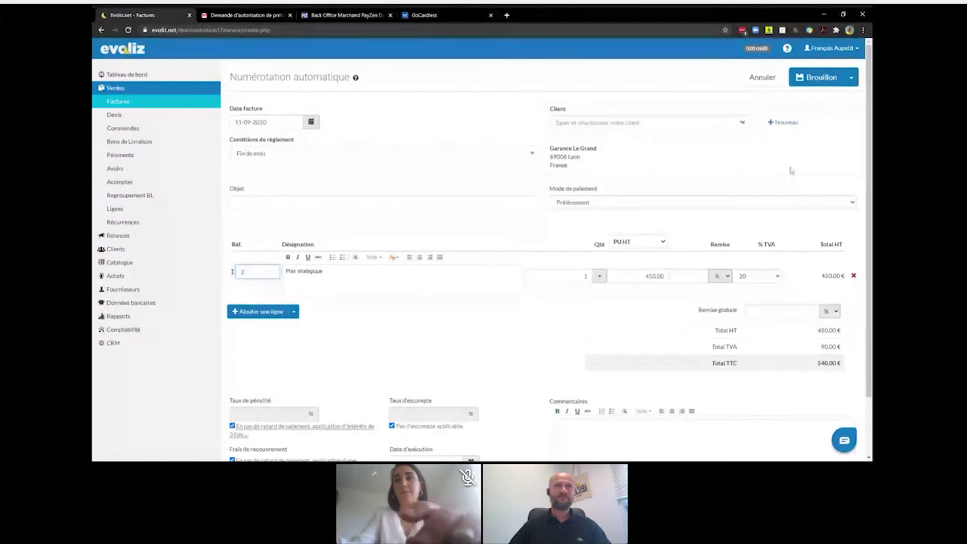
left_click(851, 77)
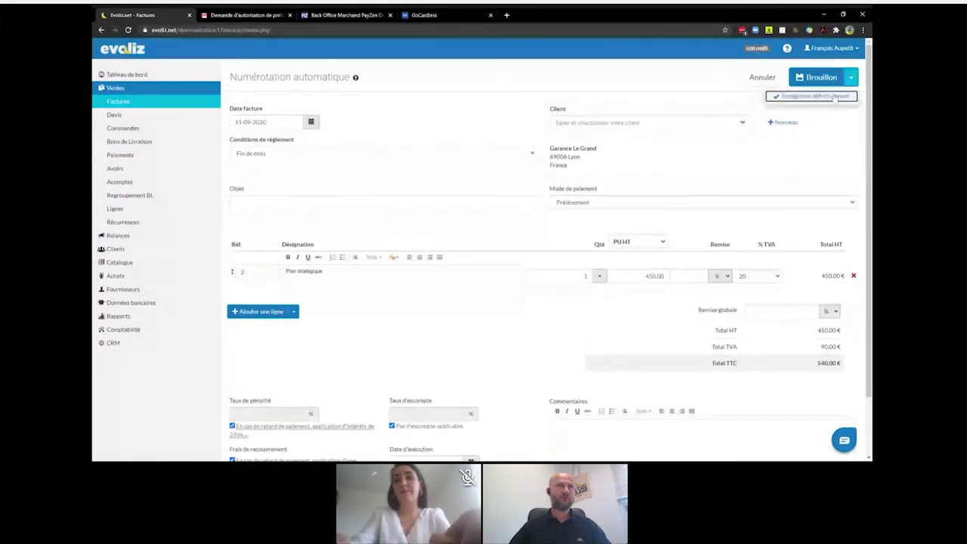
left_click(834, 96)
left_click(520, 93)
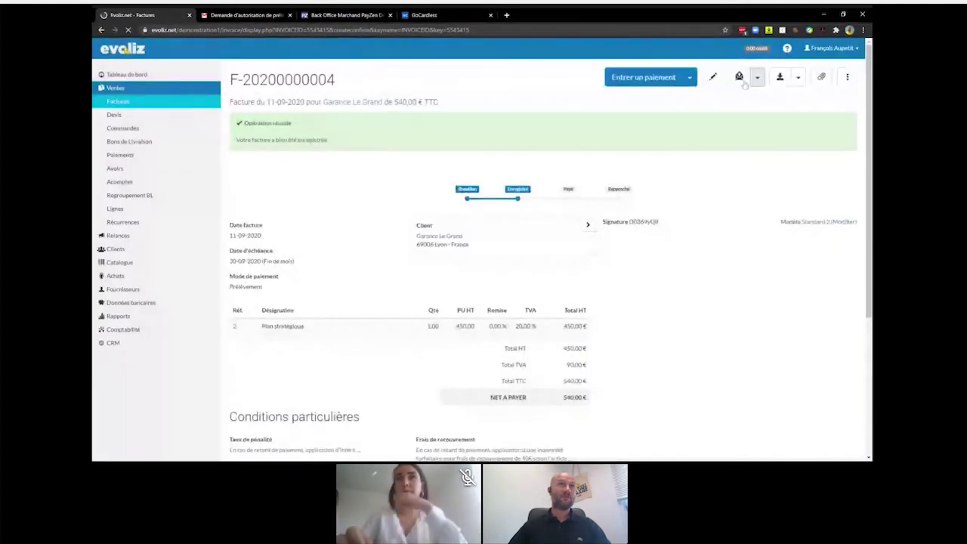
left_click(848, 77)
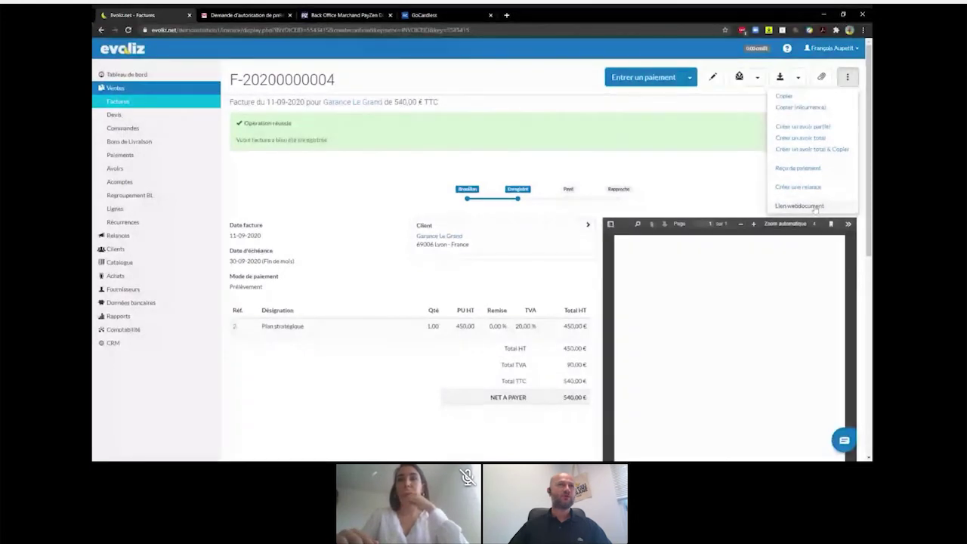
left_click(815, 207)
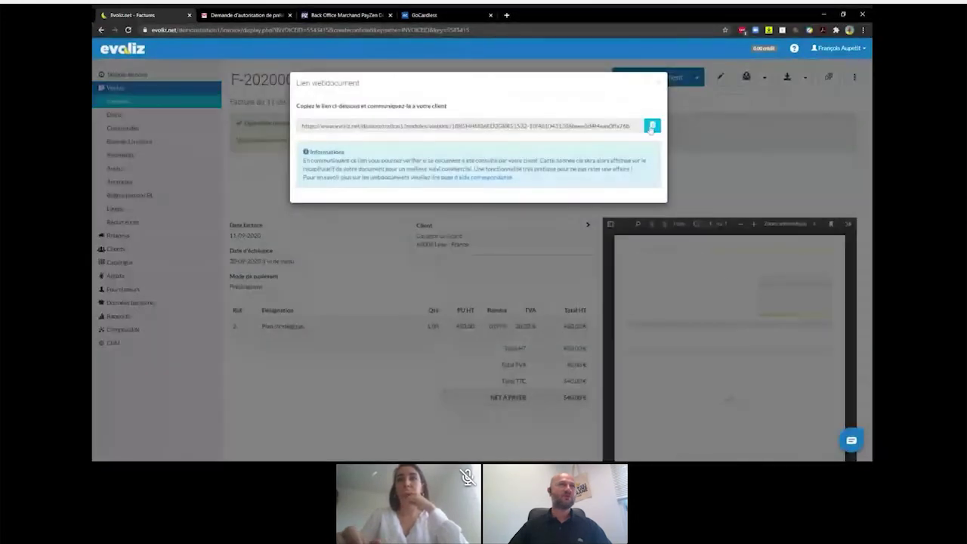
left_click(651, 126)
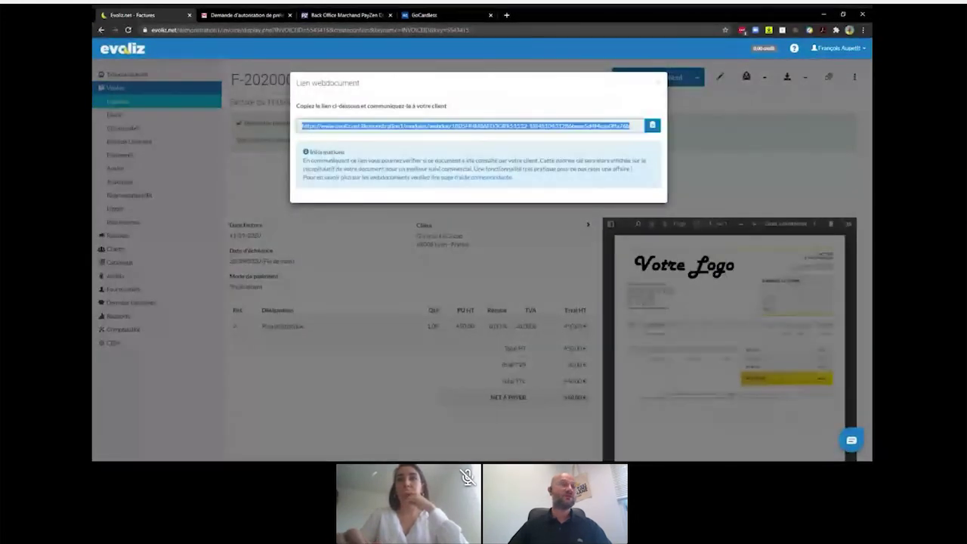
left_click(507, 15)
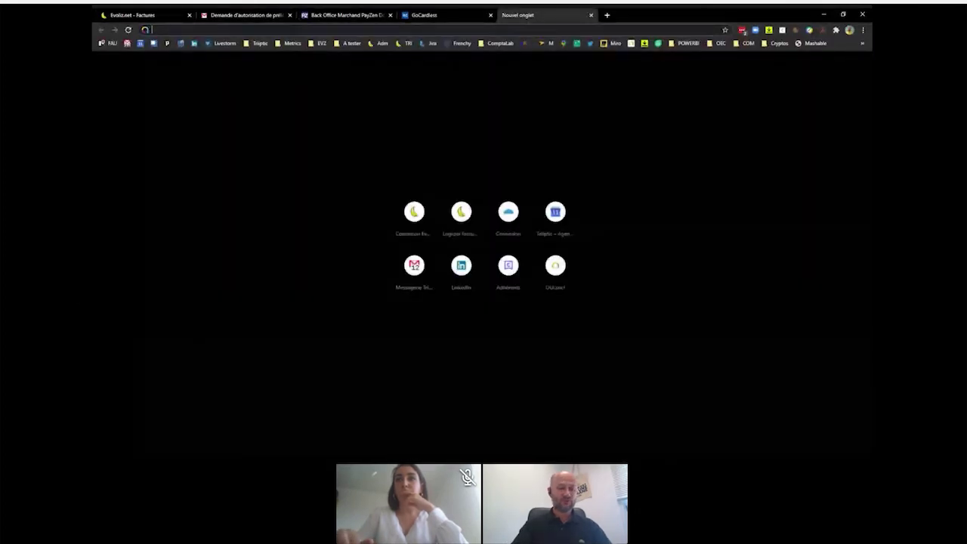
key("ctrl+v")
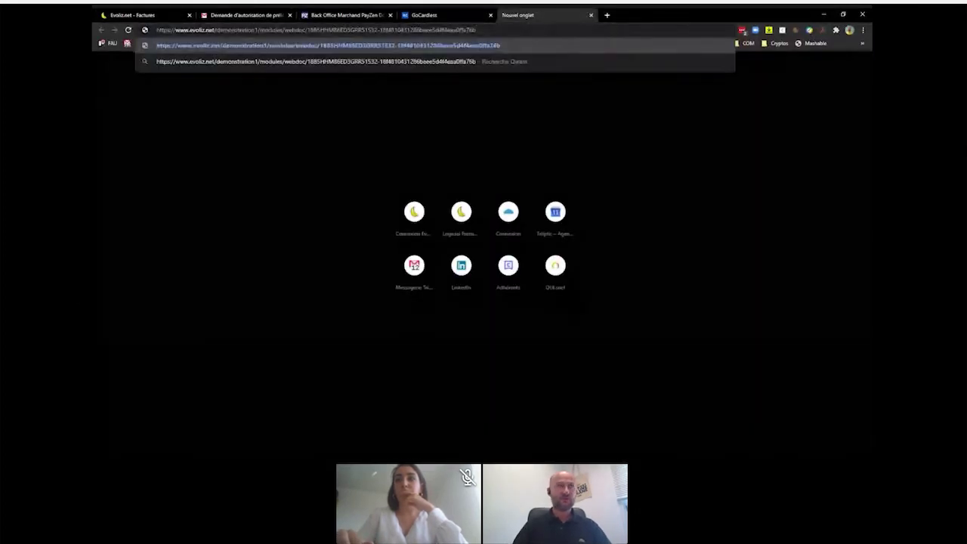
key("Return")
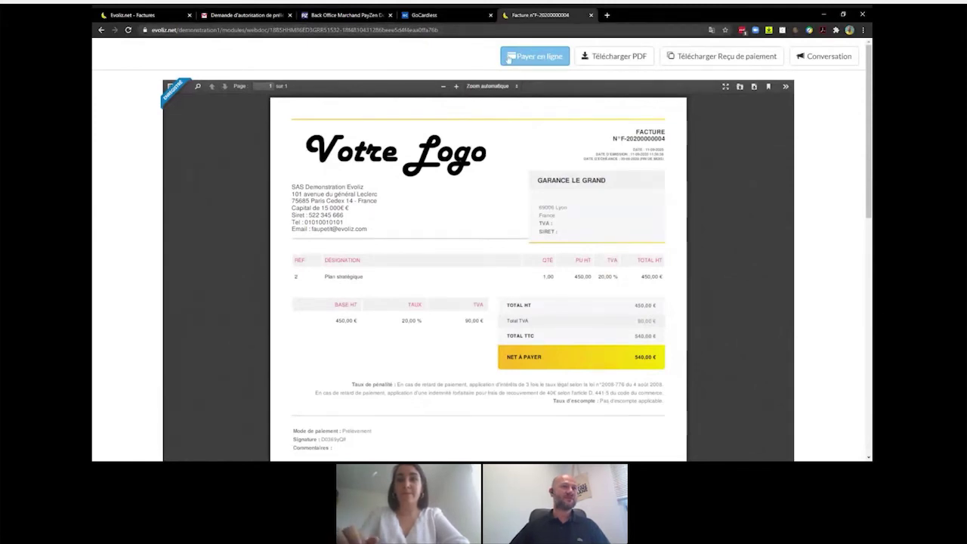
- Choose 'Payer en ligne' on the invoice web page to reach the 540,00 € Stripe checkout
left_click(509, 59)
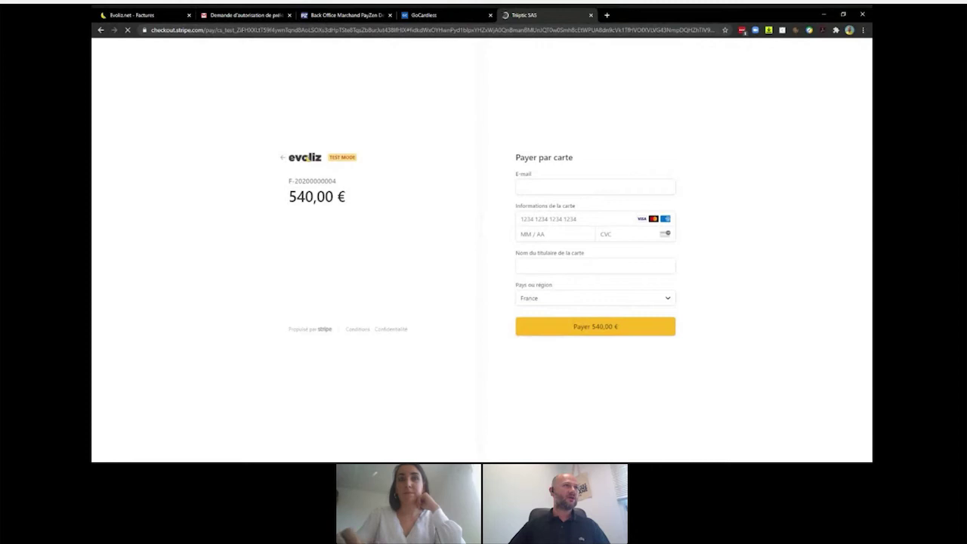
- Pay 540,00 € with the 4242 test card, expiry 01/21, CVC 123, plus the payer's e-mail and name
left_click(595, 187)
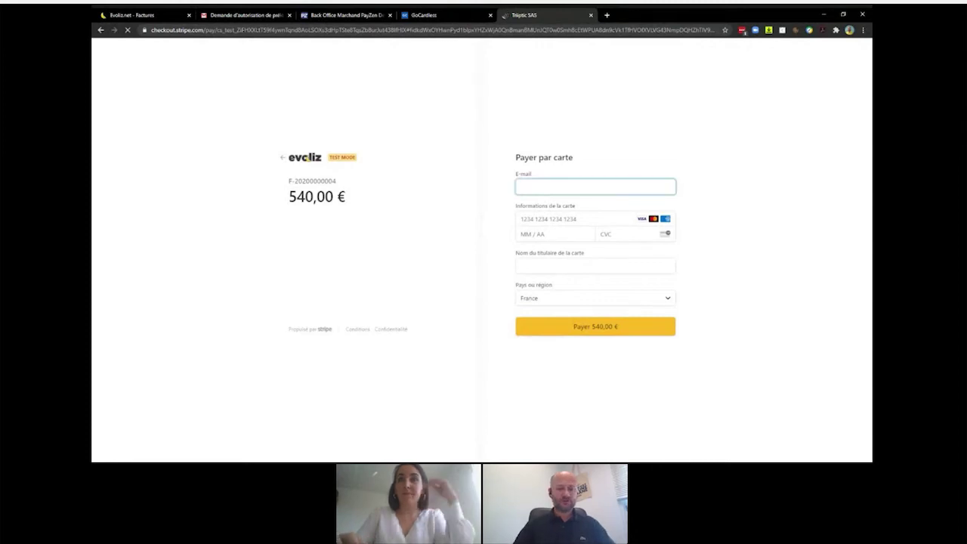
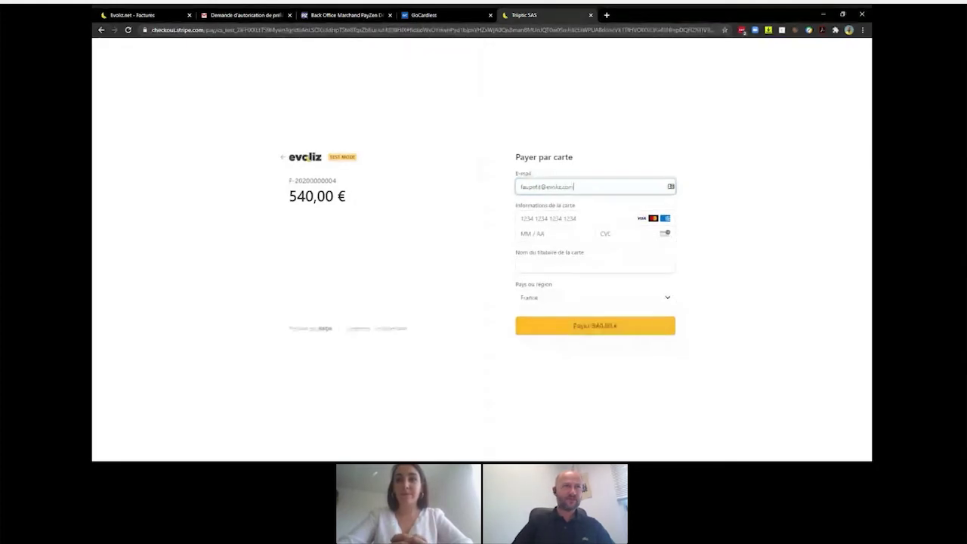
left_click(549, 218)
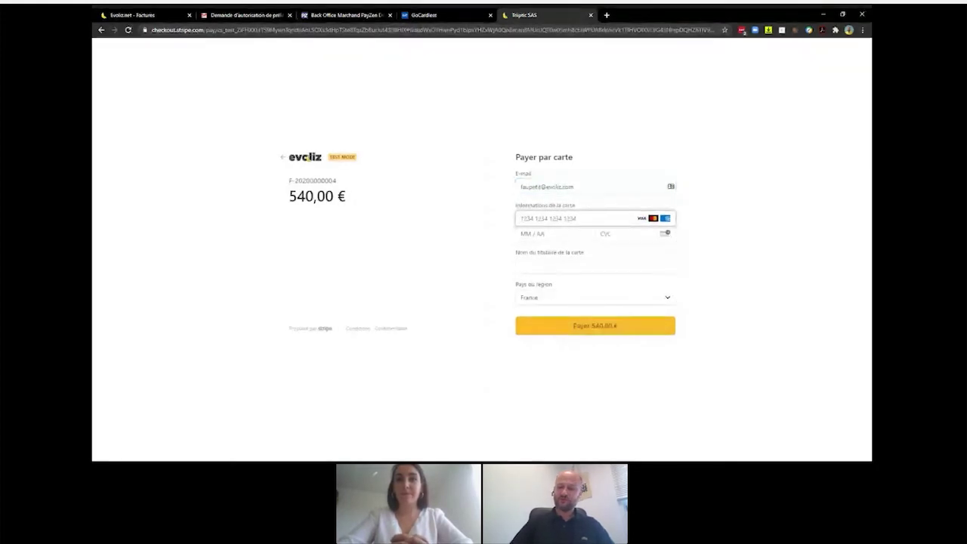
type("4242")
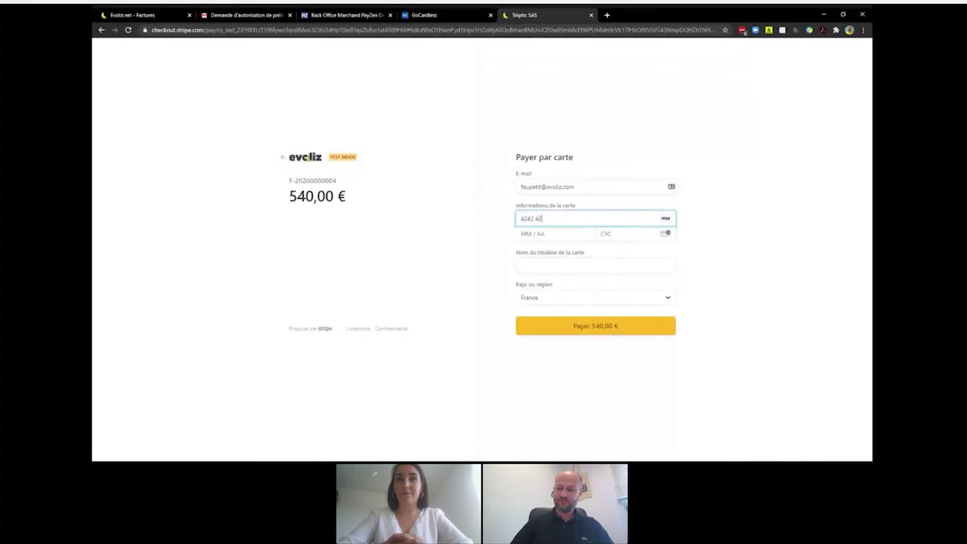
type("42 4242")
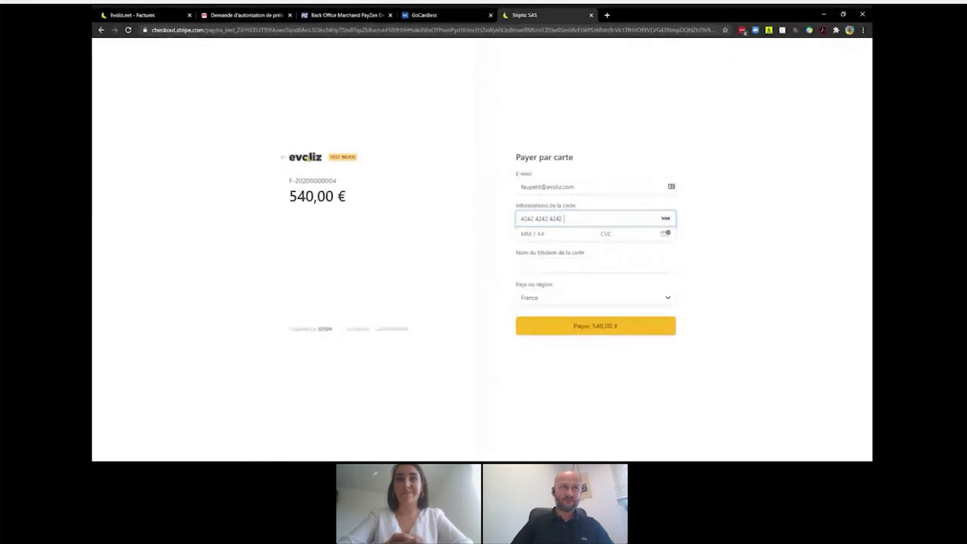
type("4242")
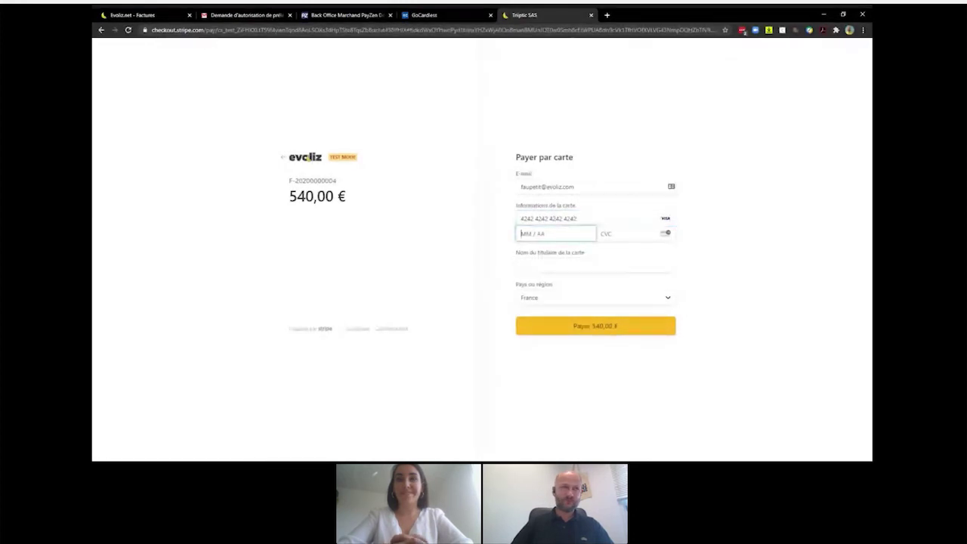
type("424201 / 2121123")
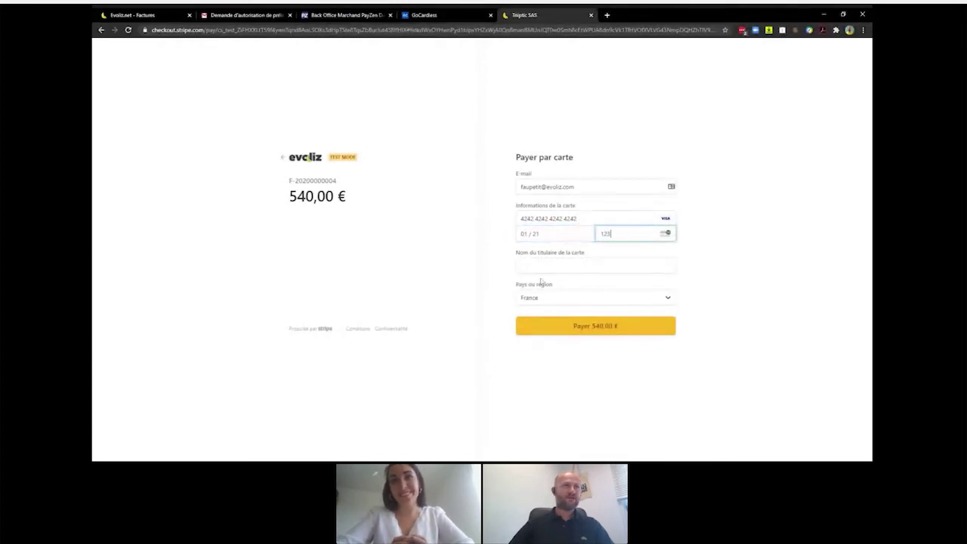
left_click(596, 264)
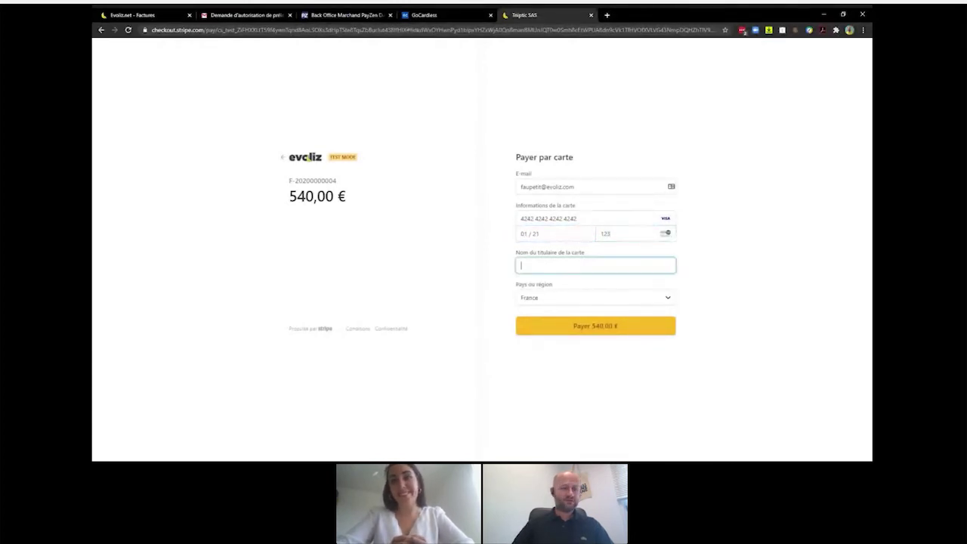
type("aupetit")
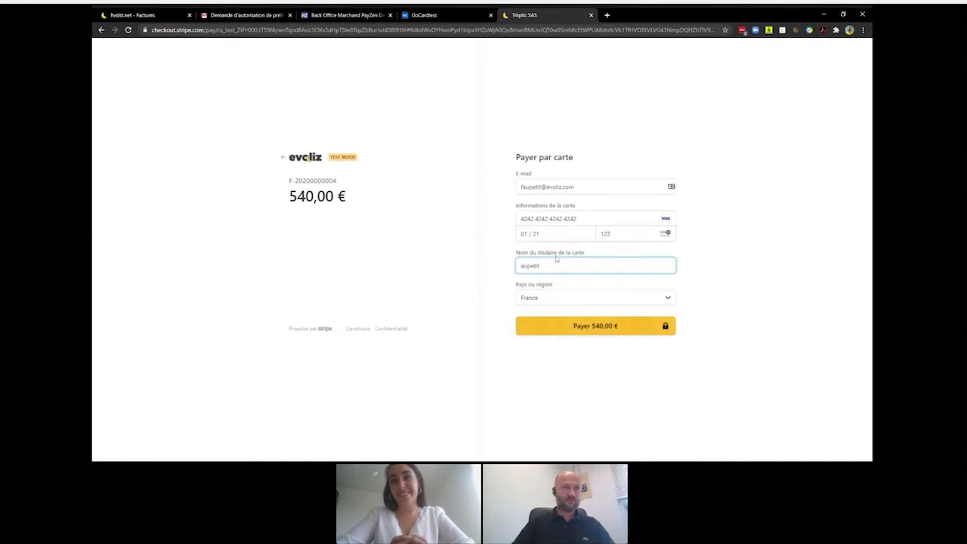
left_click(611, 327)
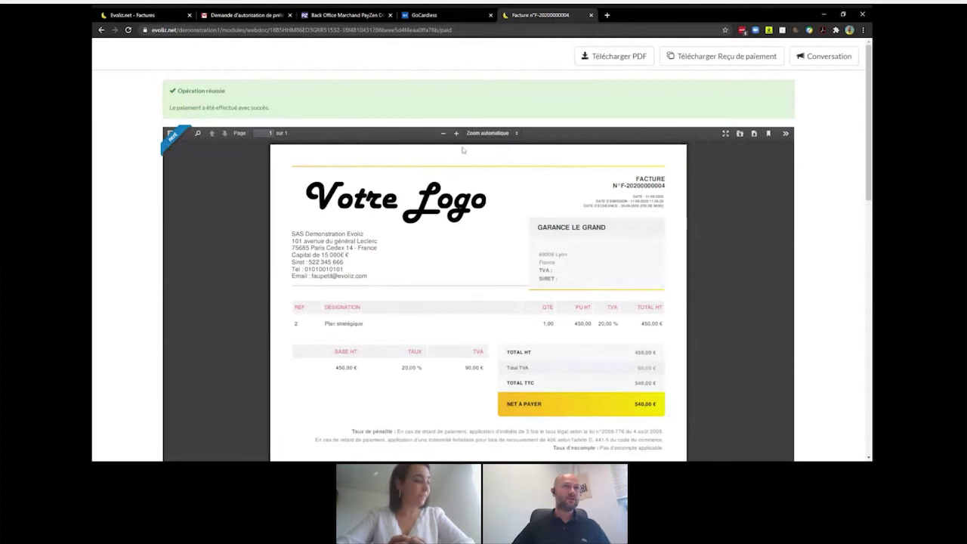
- Download and view the payment receipt PDF, then return to the Evoliz.net - Factures tab
scroll(861, 192, "down", 1)
scroll(862, 192, "down", 1)
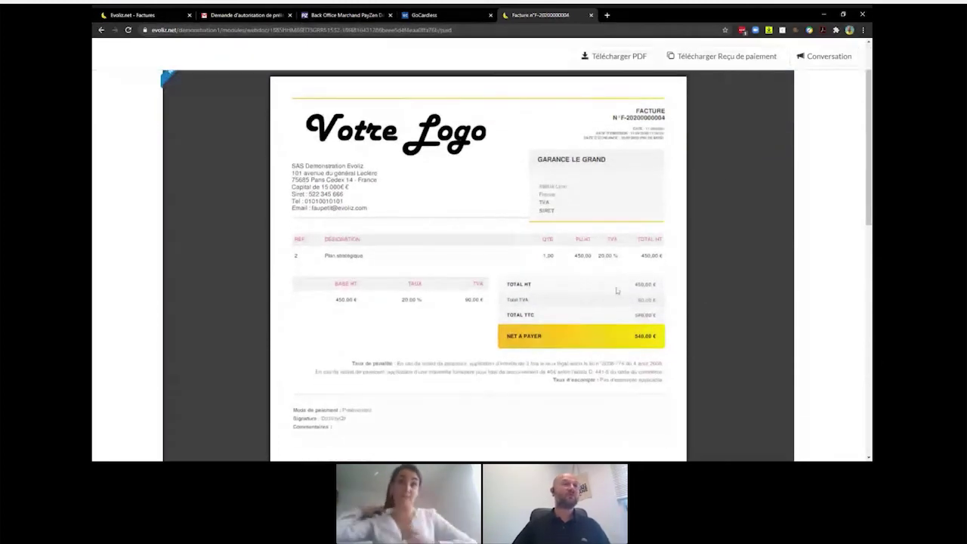
scroll(616, 290, "up", 2)
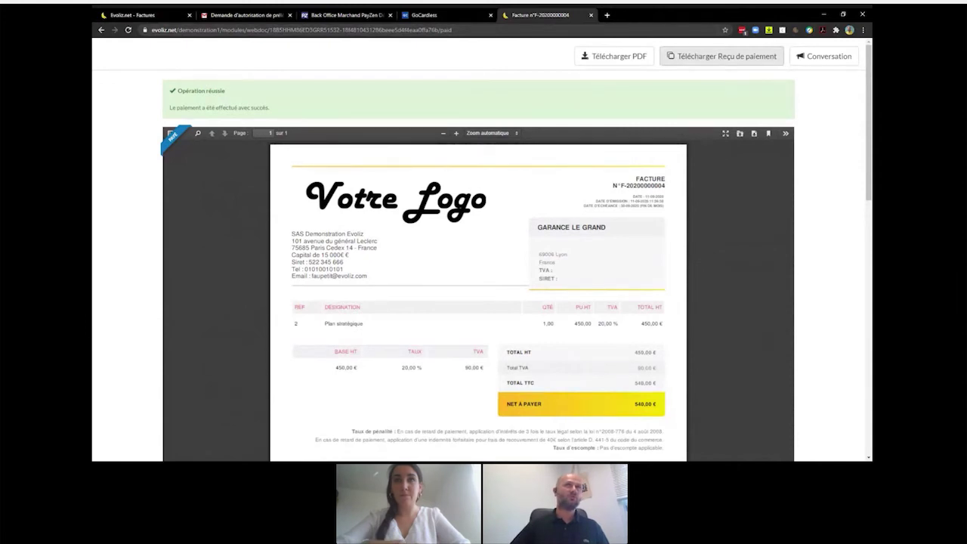
left_click(692, 60)
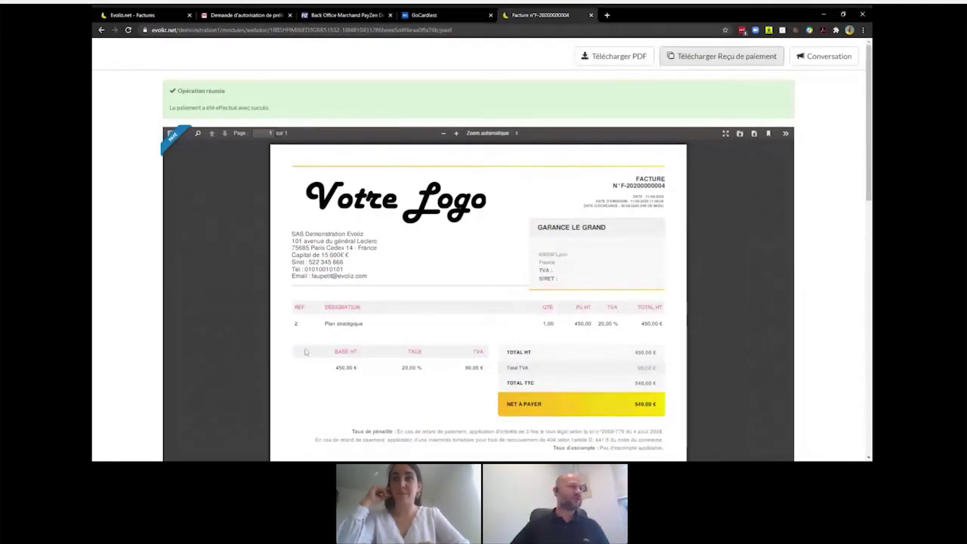
left_click(130, 451)
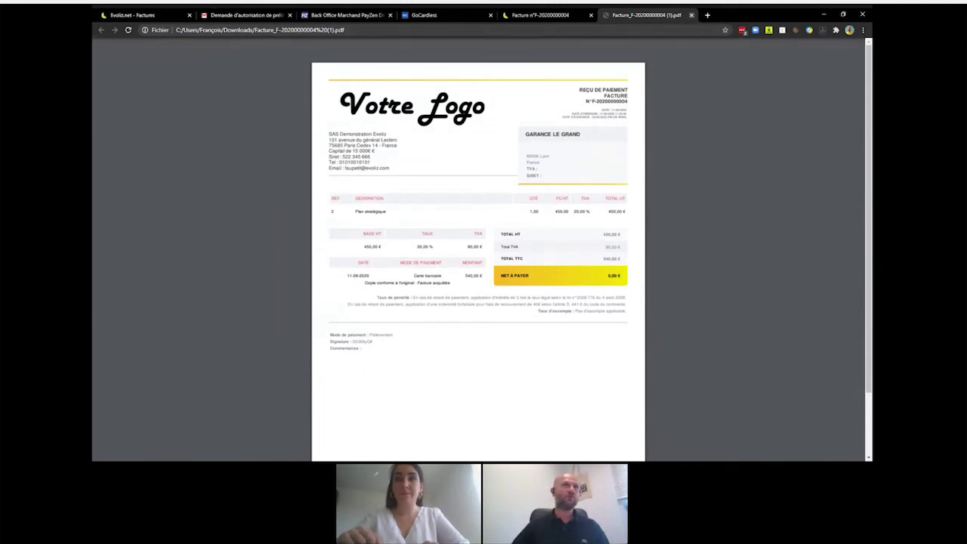
left_click(693, 15)
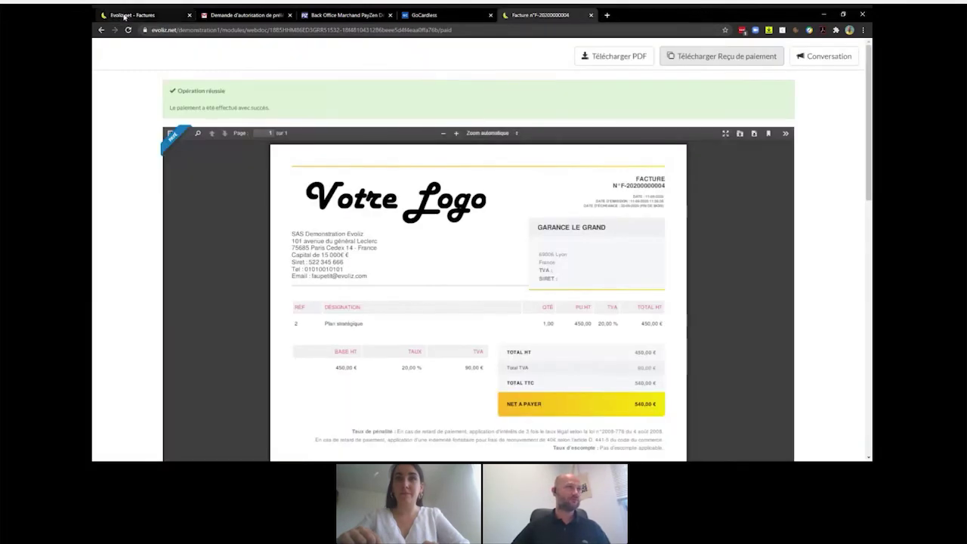
left_click(124, 15)
- Close the Lien webdocument dialog, expand the Paiement en ligne history entry and select the transaction ID
left_click(661, 83)
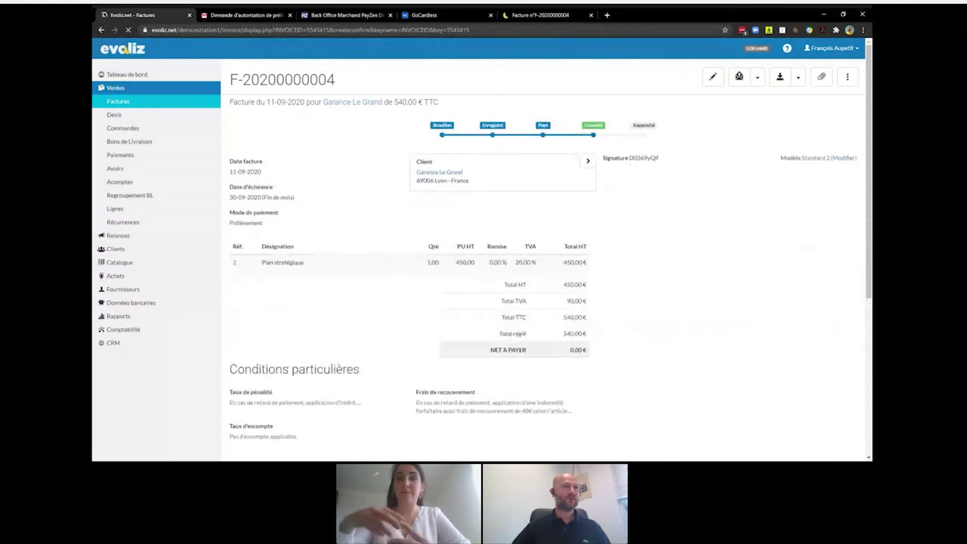
scroll(540, 173, "down", 5)
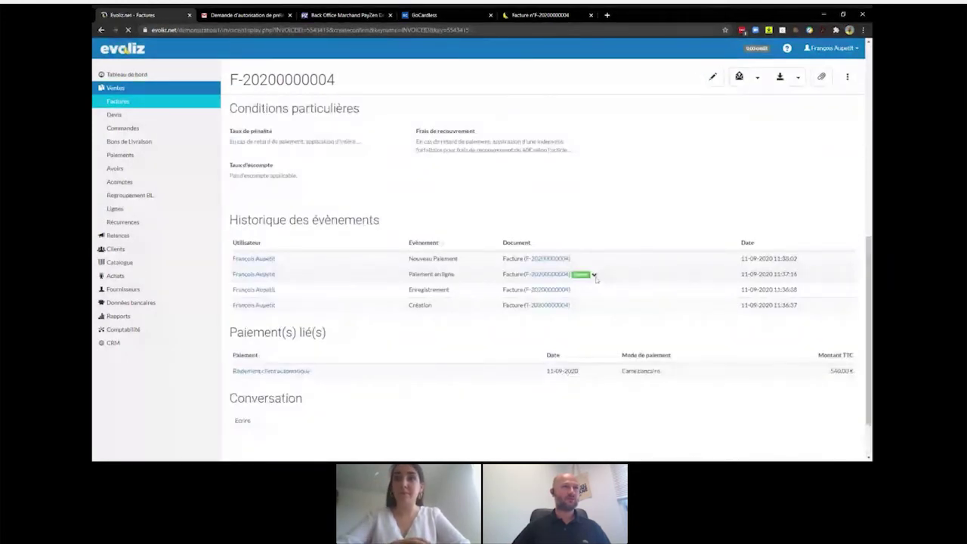
left_click(595, 277)
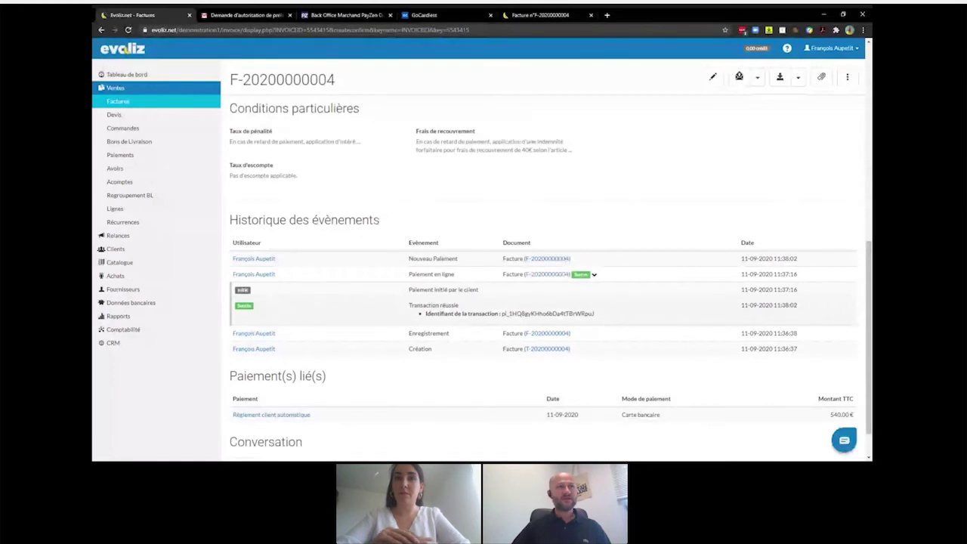
left_click_drag(501, 314, 598, 316)
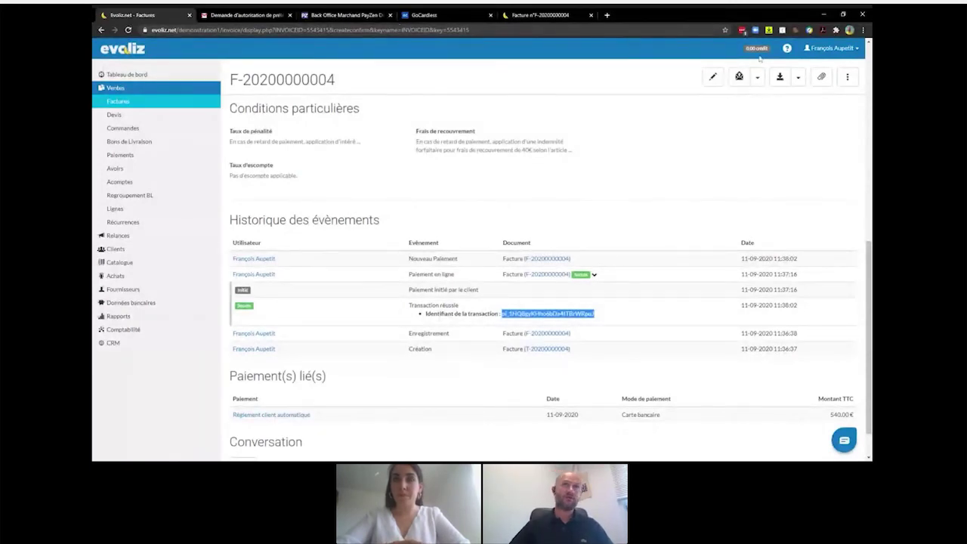
- Untick 'Activer le paiement en ligne via Stripe' on the Applications page and save
left_click(854, 49)
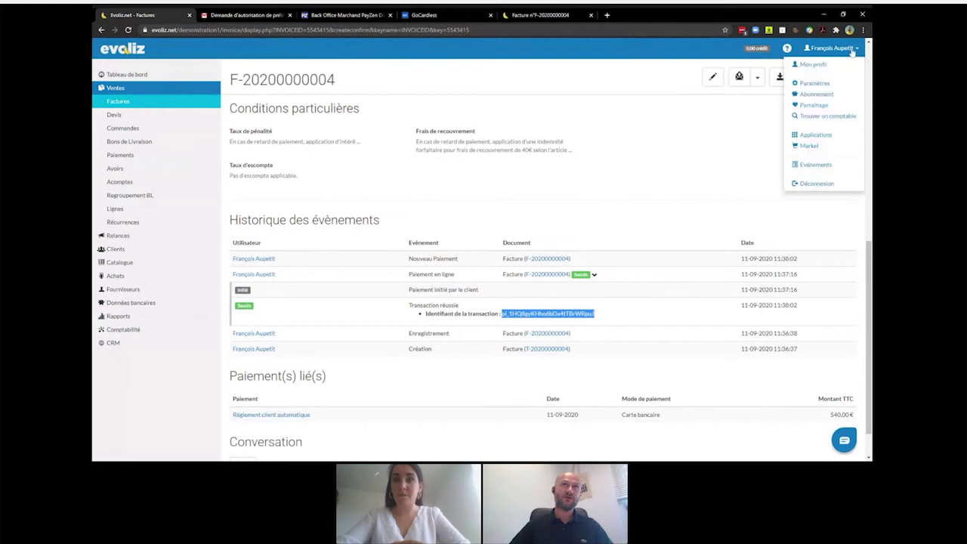
left_click(811, 138)
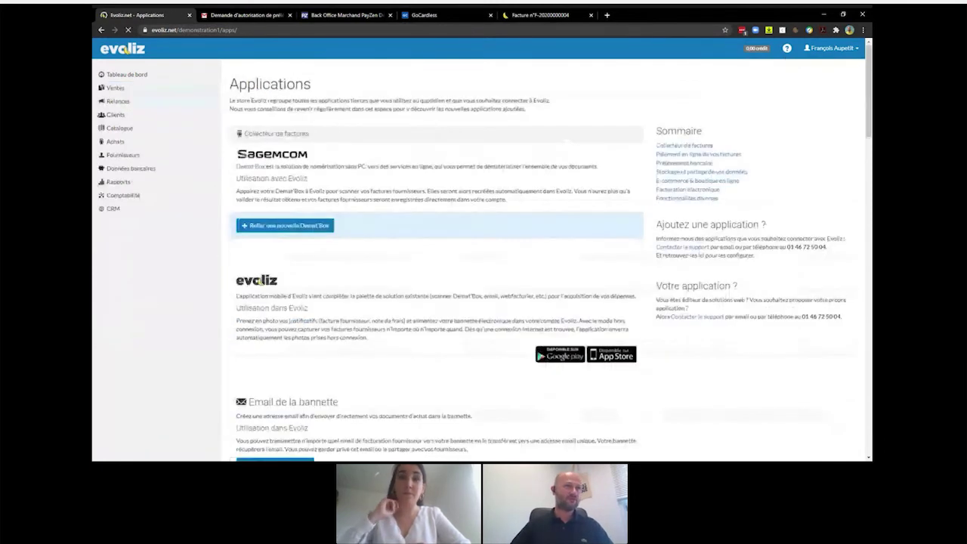
scroll(474, 207, "down", 1)
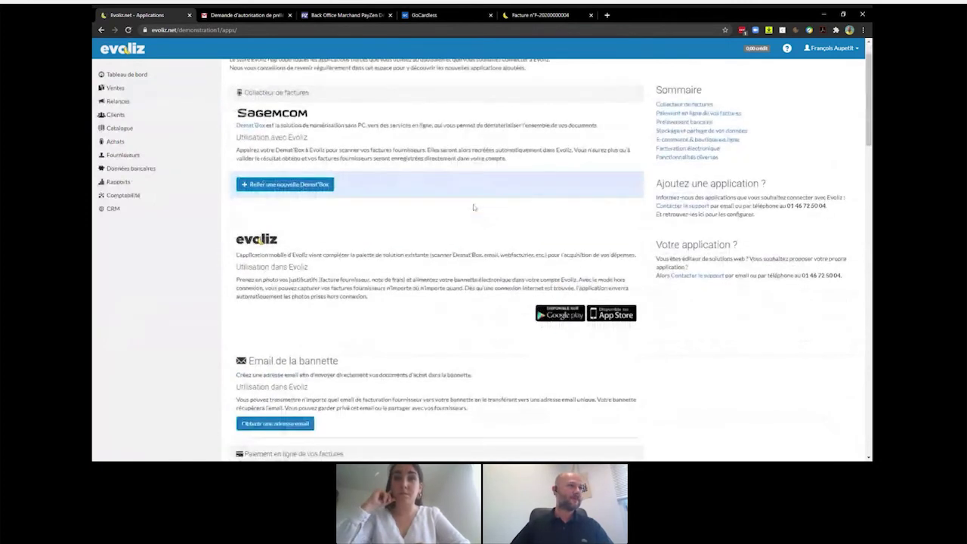
scroll(473, 207, "down", 3)
scroll(473, 207, "down", 4)
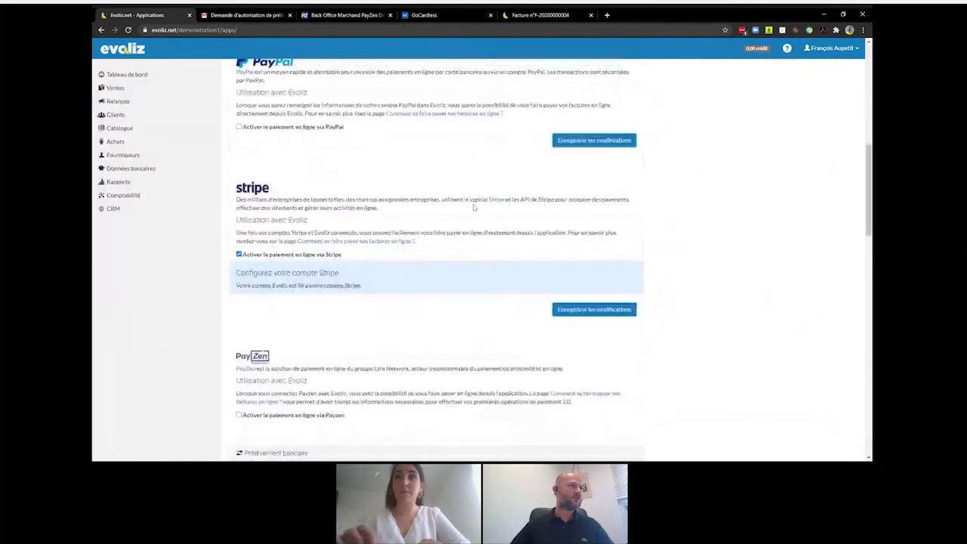
left_click(239, 157)
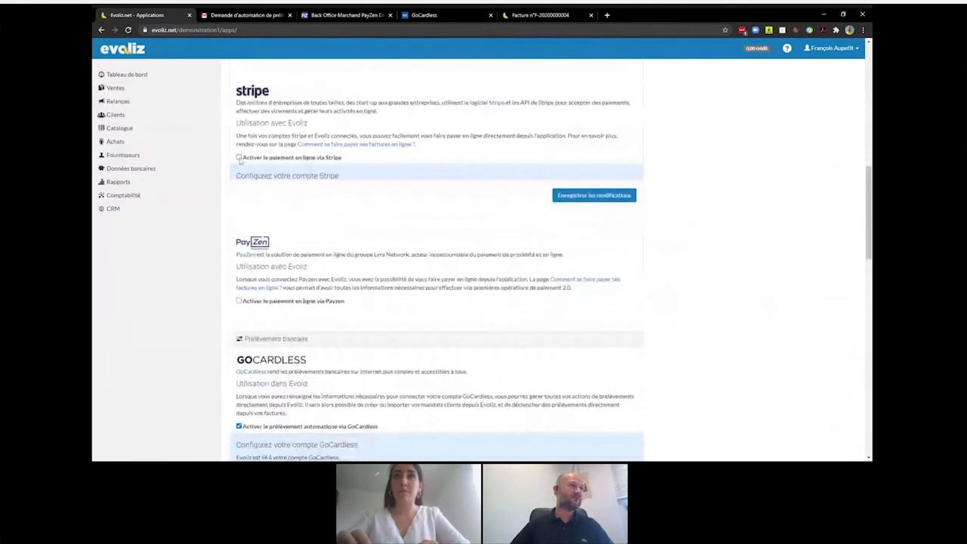
left_click(586, 180)
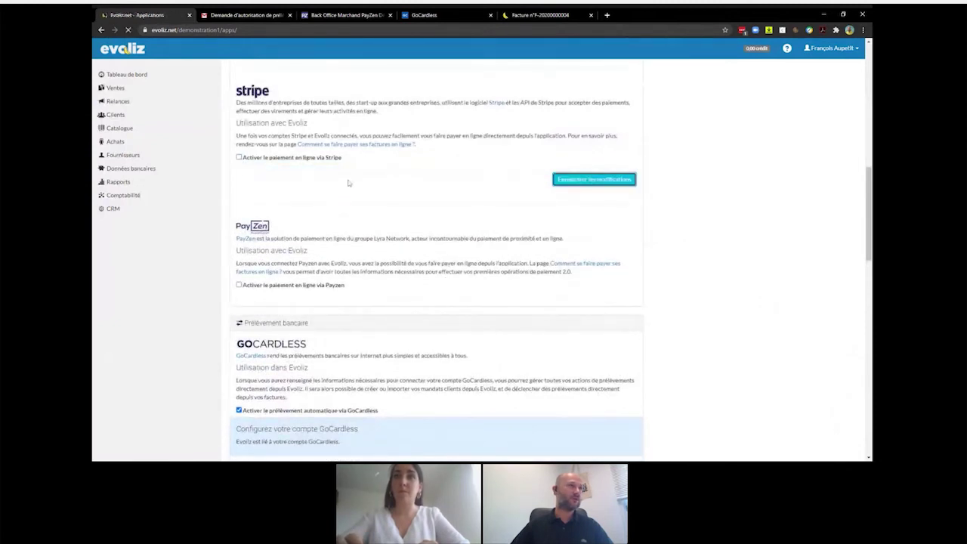
- Tick 'Activer le paiement en ligne via Payzen' to reveal its account configuration fields
scroll(348, 183, "down", 2)
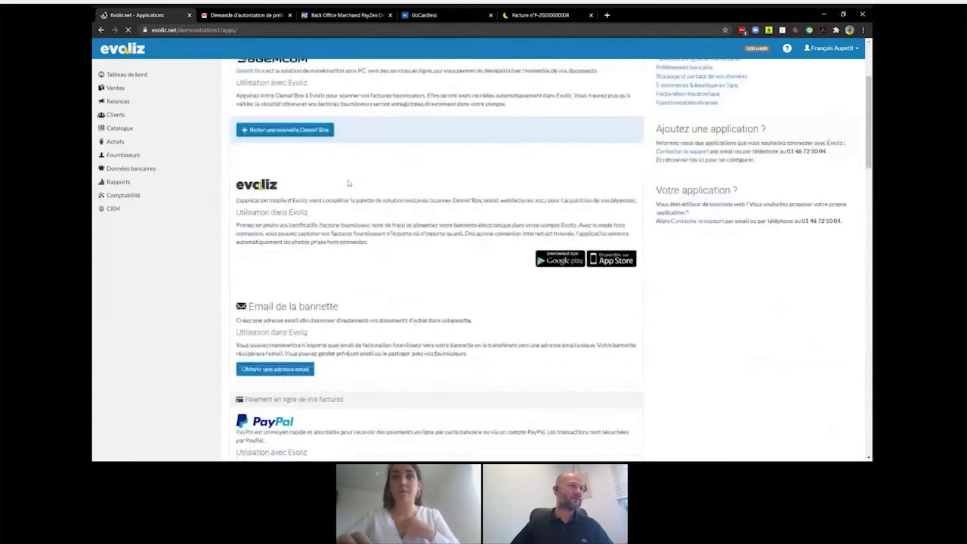
scroll(349, 183, "down", 5)
left_click(239, 337)
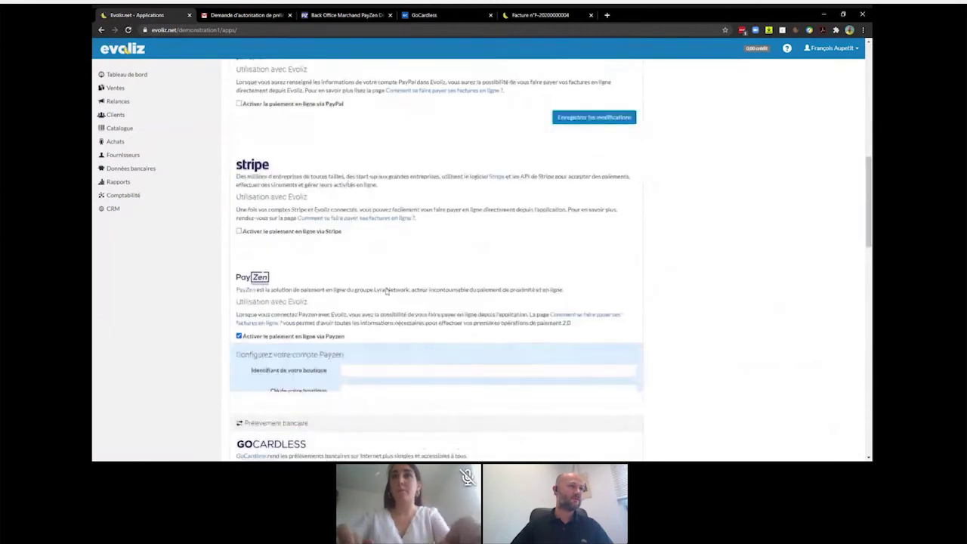
scroll(478, 270, "down", 1)
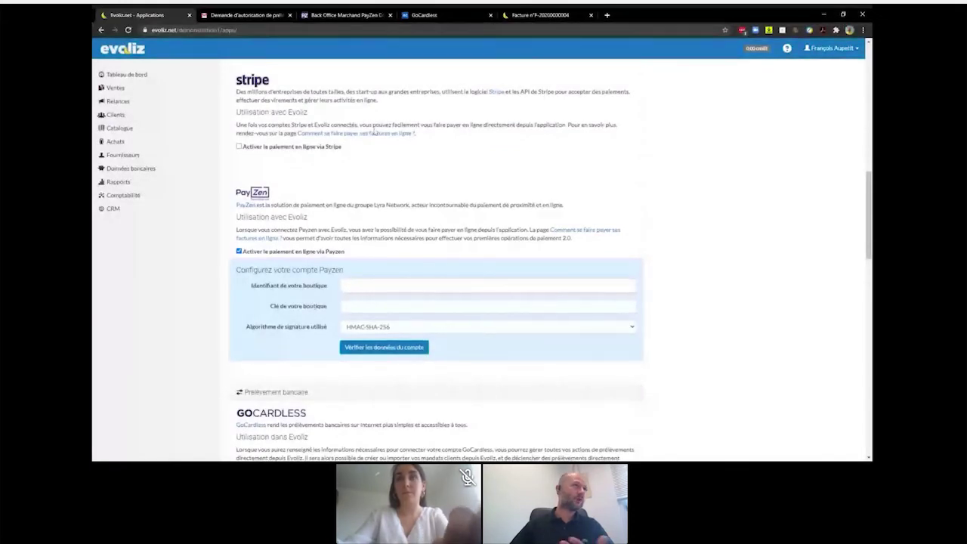
- Log in to PayZen Back Office, open the DEMO EVOLIZ shop's Clés page and select its shop identifier
left_click(342, 15)
left_click(503, 201)
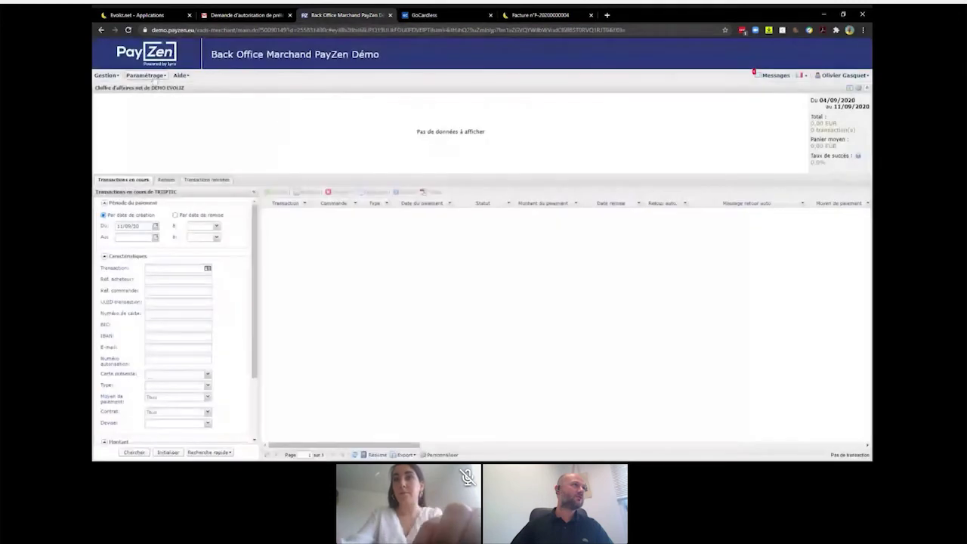
left_click(154, 78)
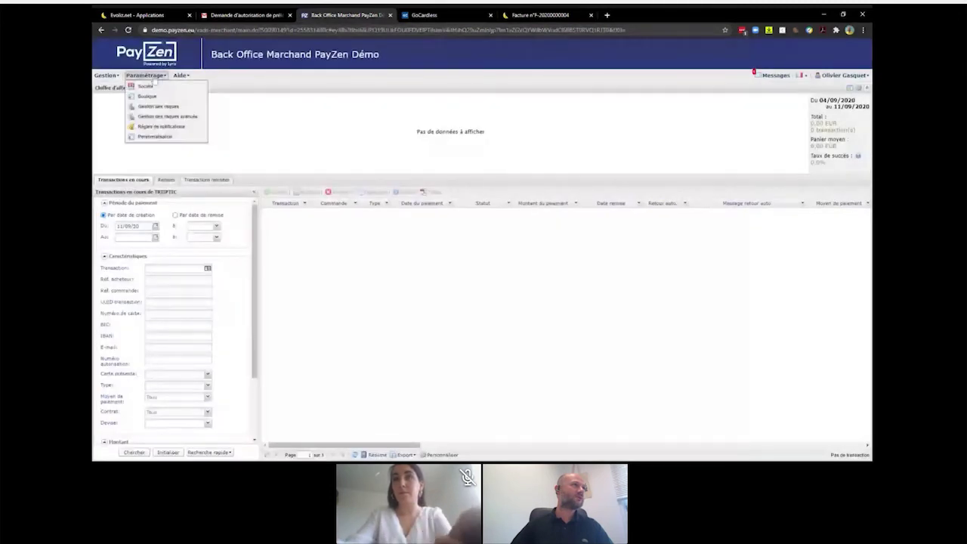
left_click(147, 96)
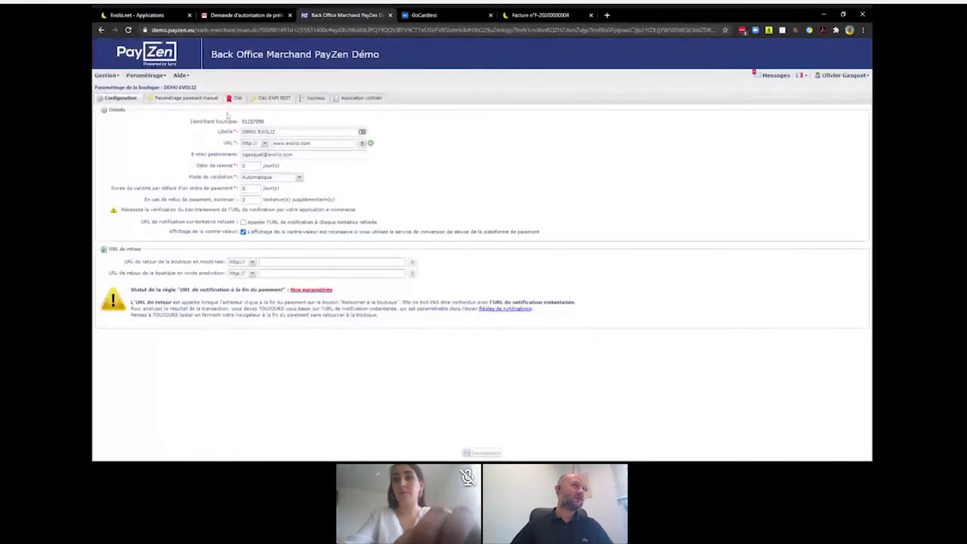
left_click(235, 99)
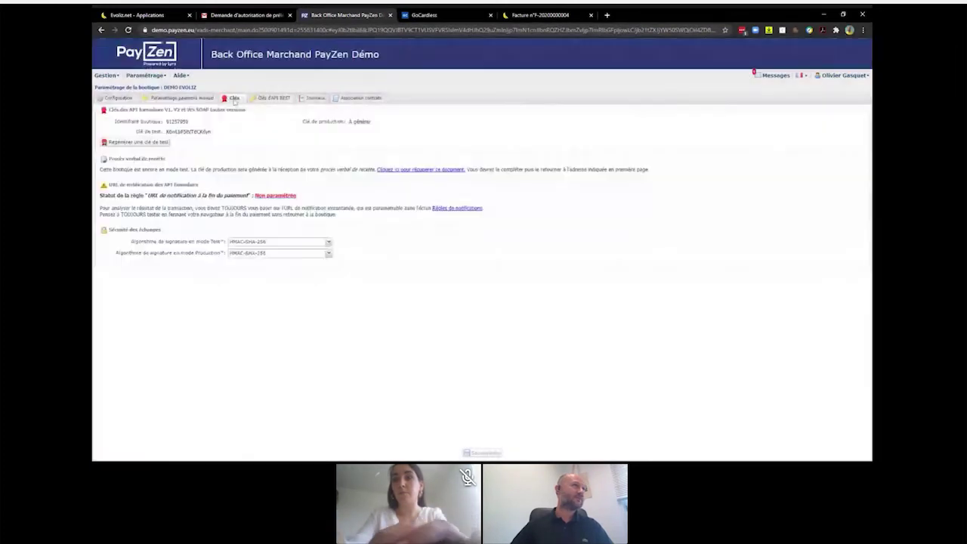
mouse_move(153, 137)
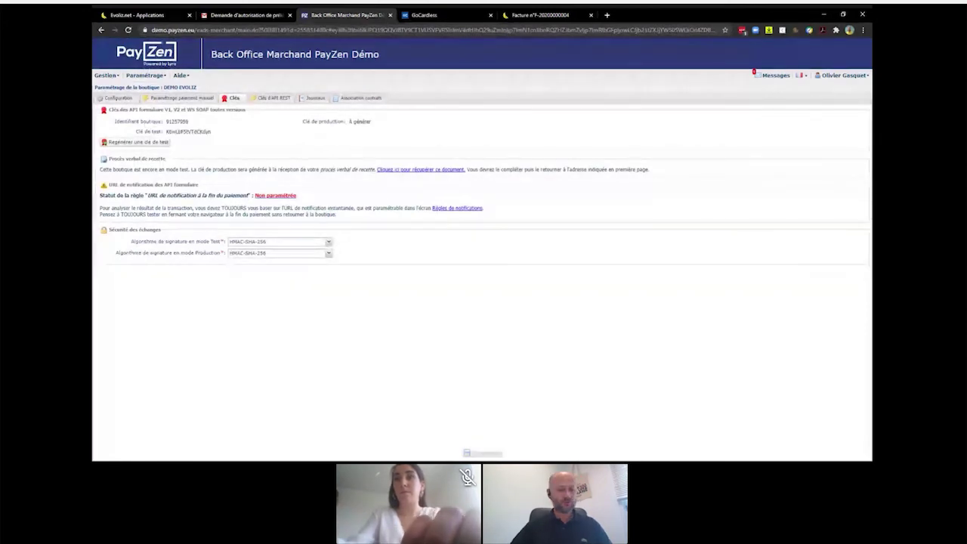
double_click(177, 121)
key("ctrl+c")
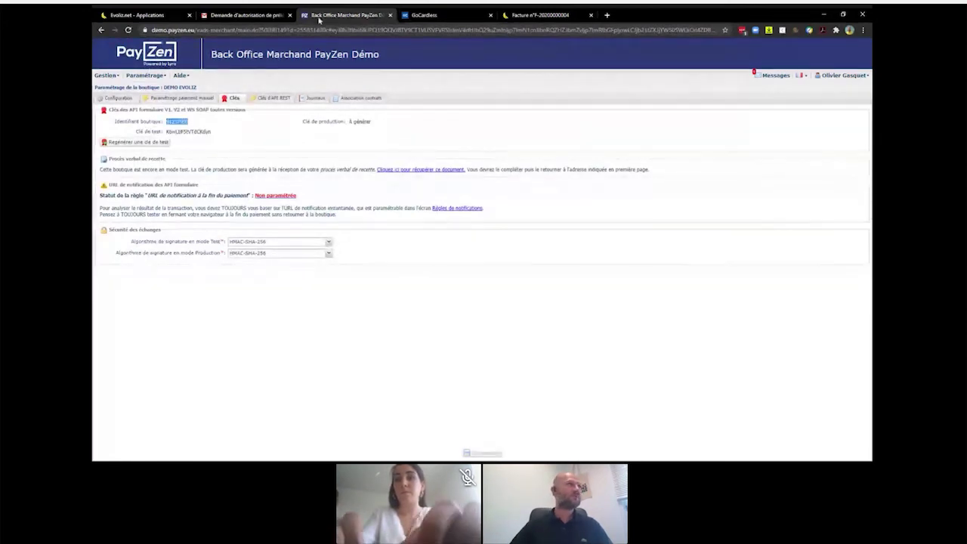
- Paste the PayZen shop identifier and test key into Evoliz's PayZen form
left_click(144, 19)
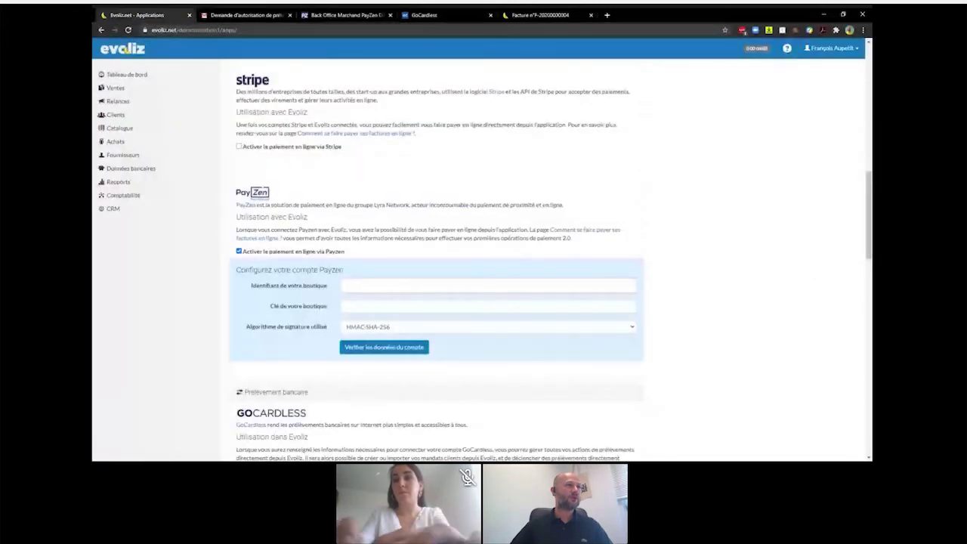
key("ctrl+v")
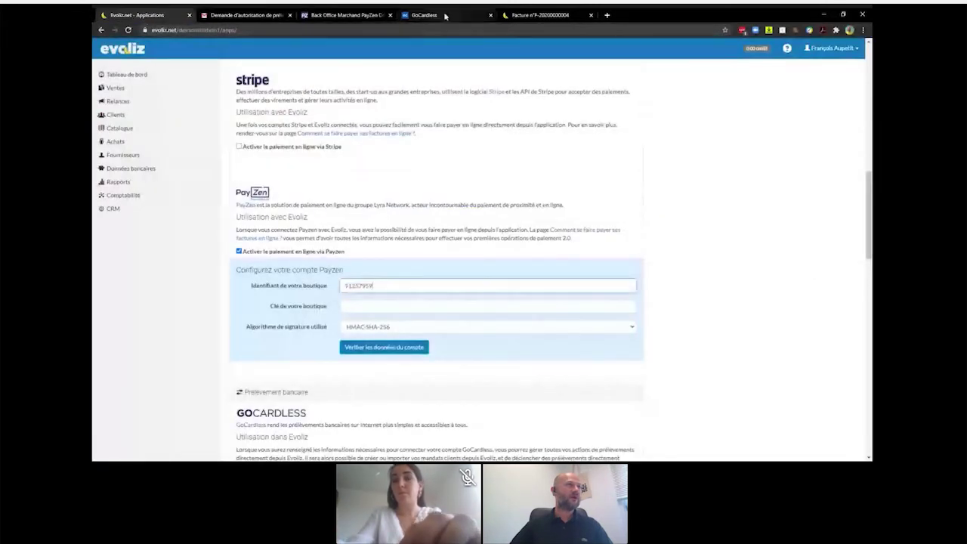
left_click(349, 16)
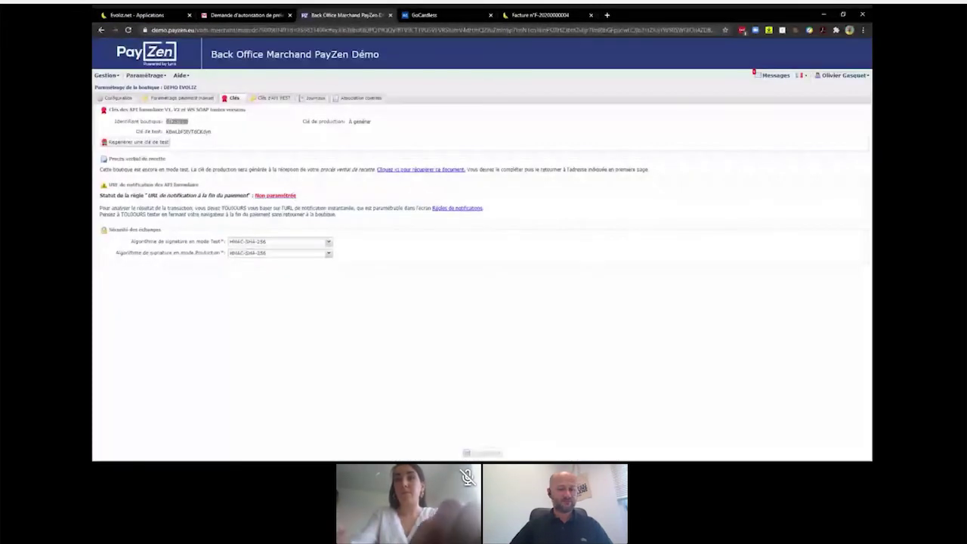
double_click(189, 132)
left_click(154, 15)
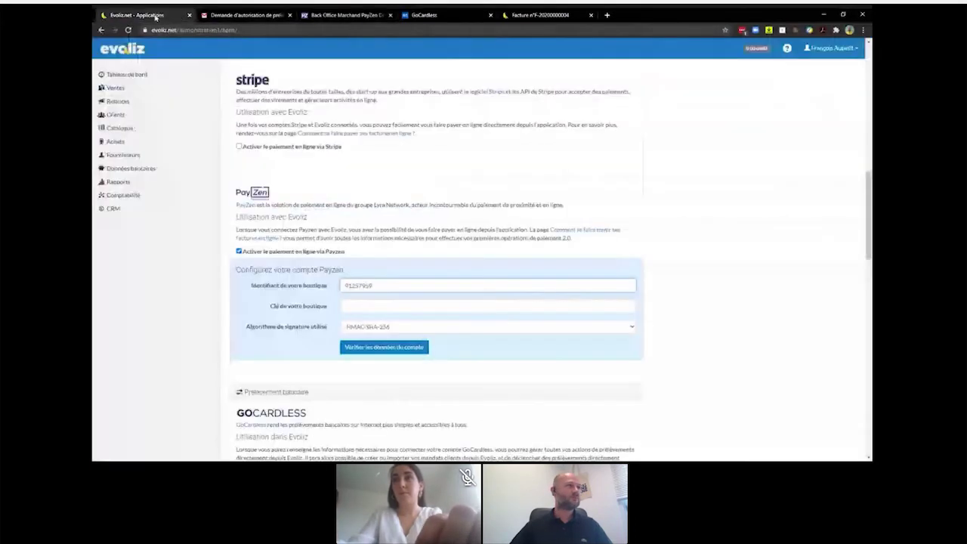
left_click(487, 306)
type("KswLbF5tVTdCKzvn")
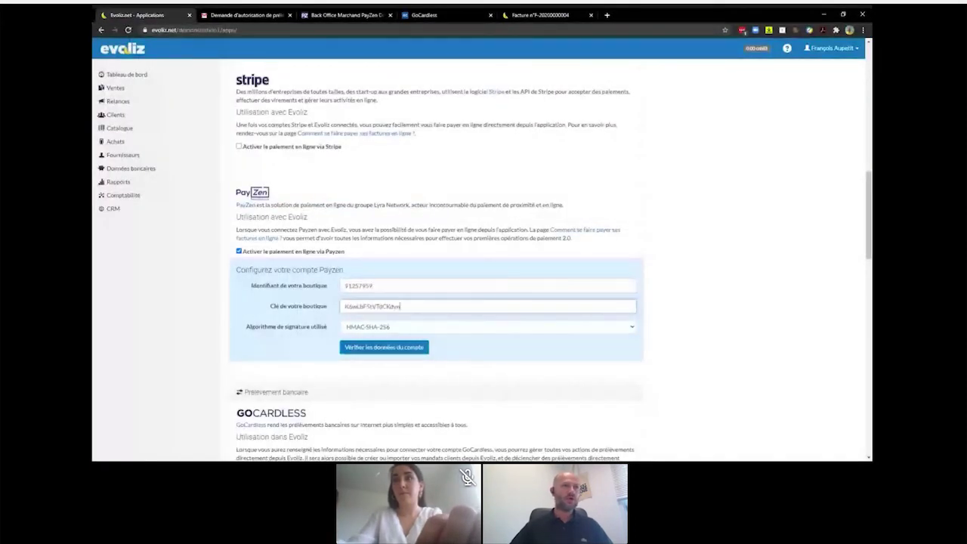
- Check the signature algorithm, verify the account data and validate the shop payment page display
left_click(633, 328)
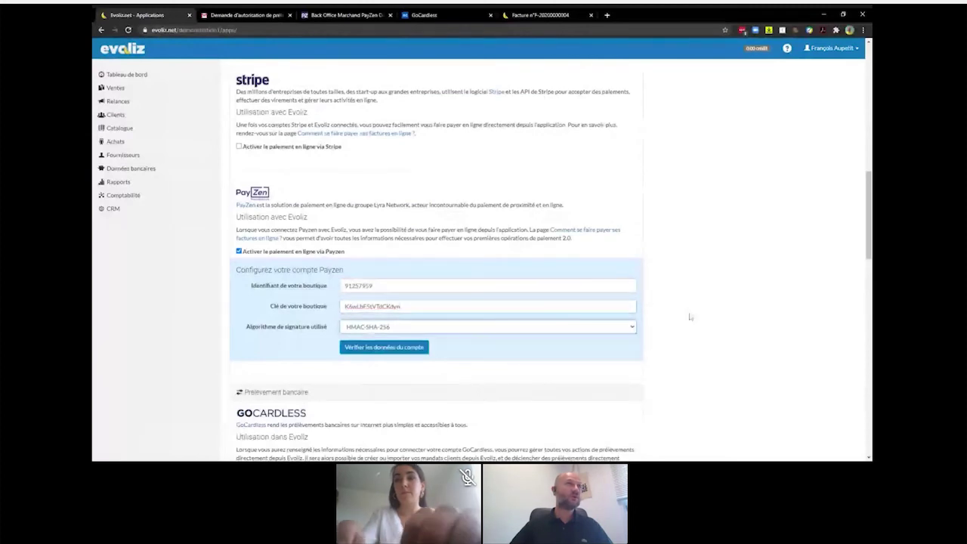
left_click(349, 15)
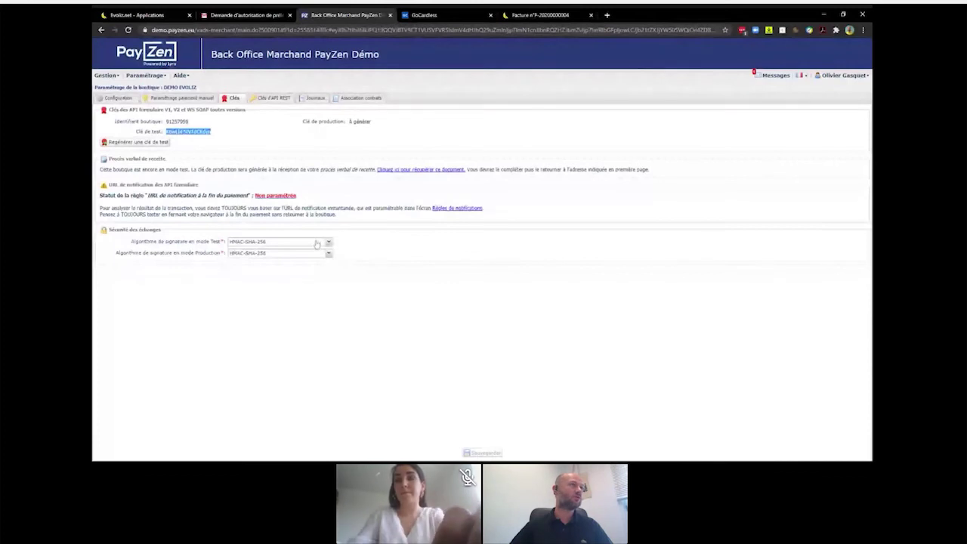
left_click(142, 15)
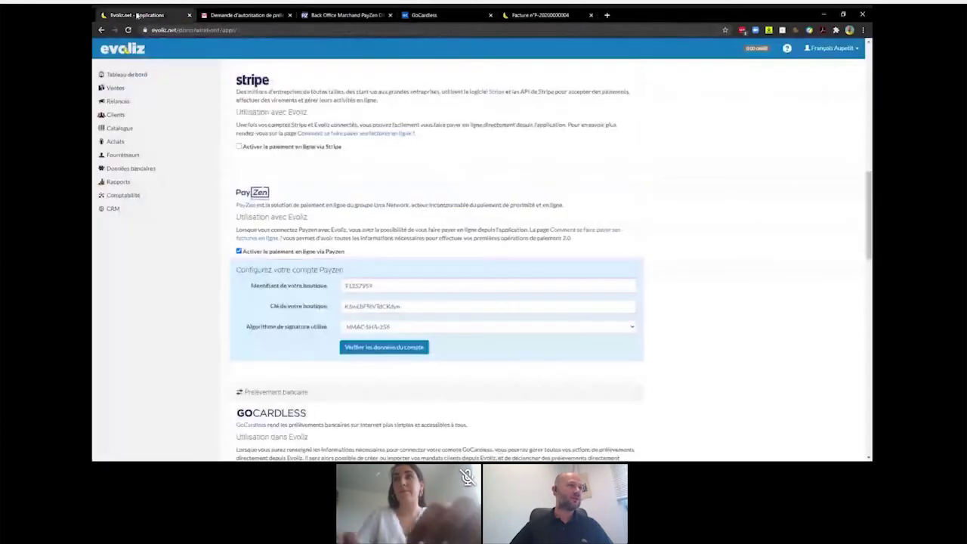
left_click(363, 349)
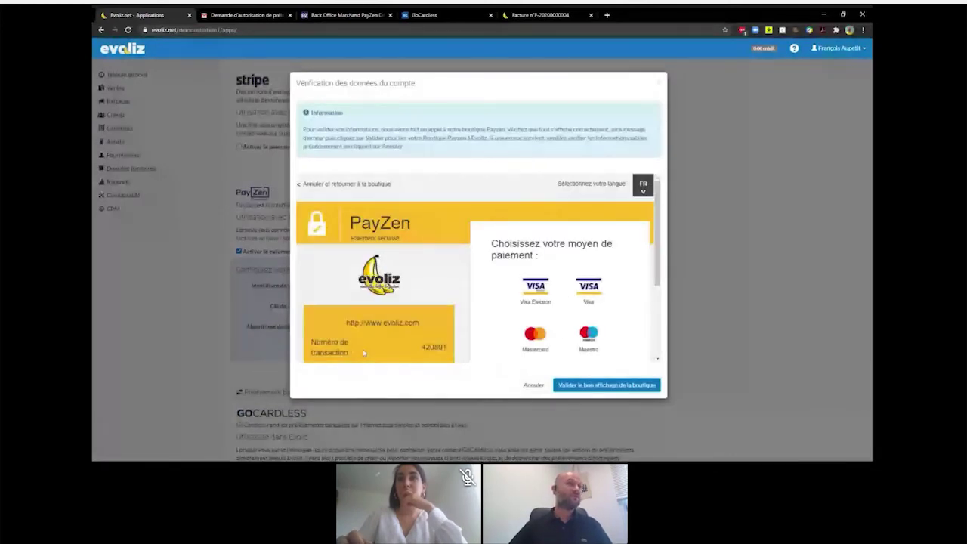
scroll(362, 349, "down", 1)
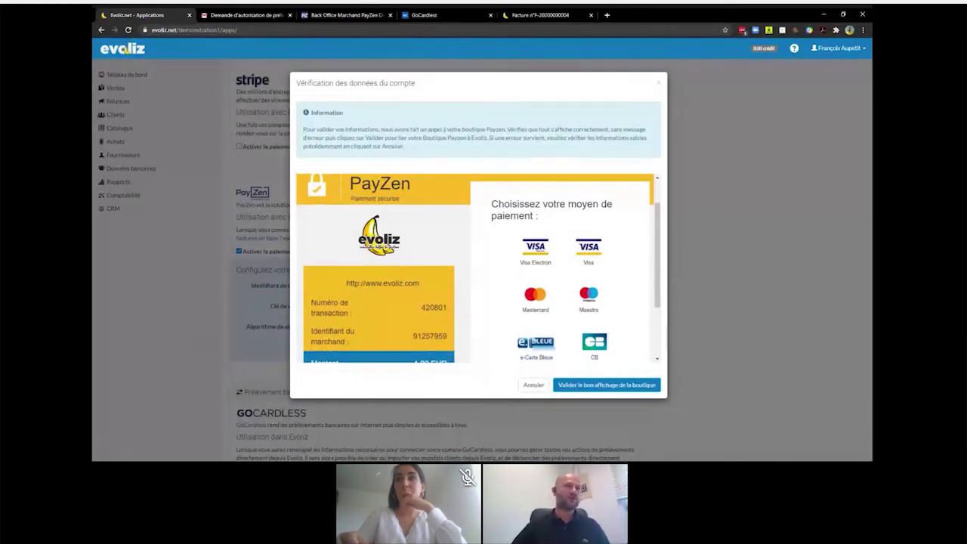
scroll(487, 179, "down", 3)
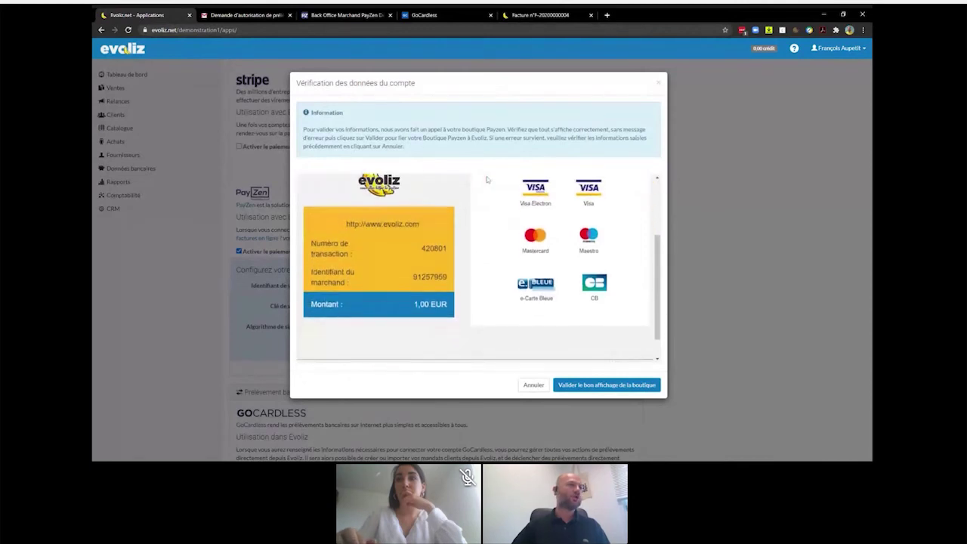
scroll(347, 361, "up", 3)
scroll(346, 361, "down", 1)
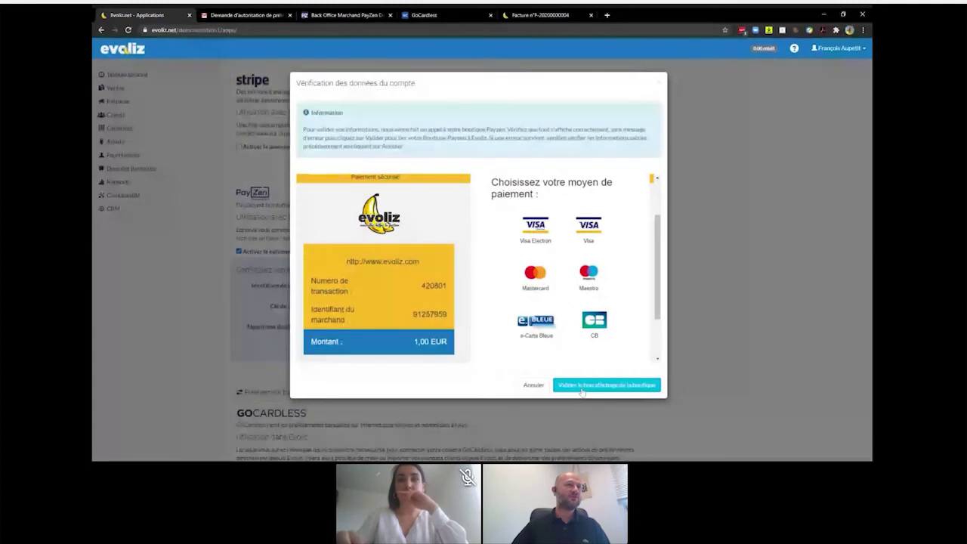
left_click(582, 387)
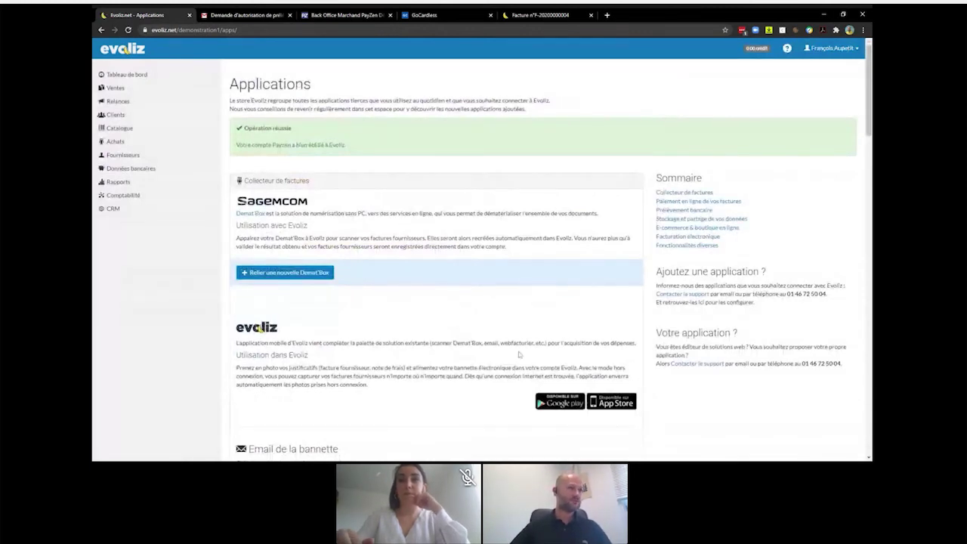
- Confirm PayZen appears linked on the Applications page, then go to the Ventes > Factures list
scroll(466, 299, "down", 1)
scroll(466, 299, "down", 8)
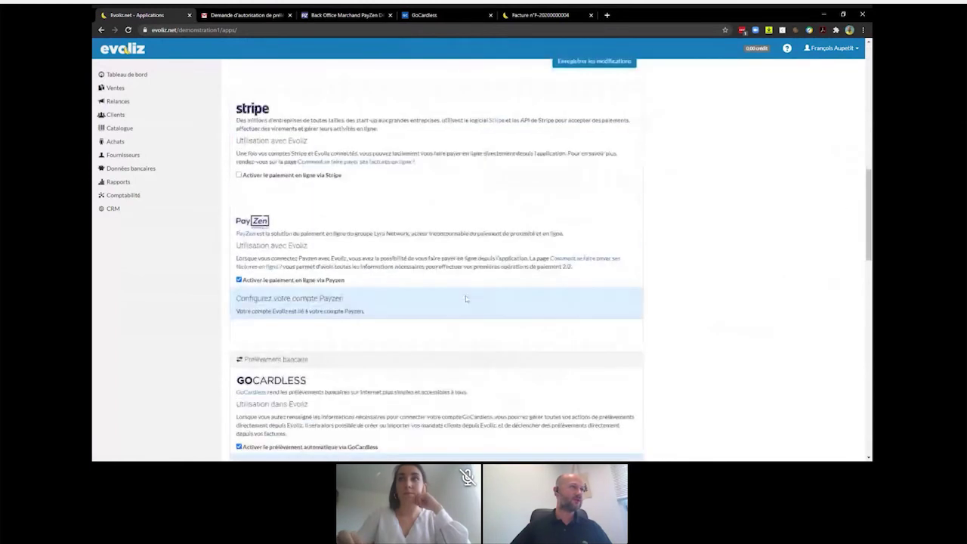
scroll(466, 300, "down", 1)
left_click(121, 88)
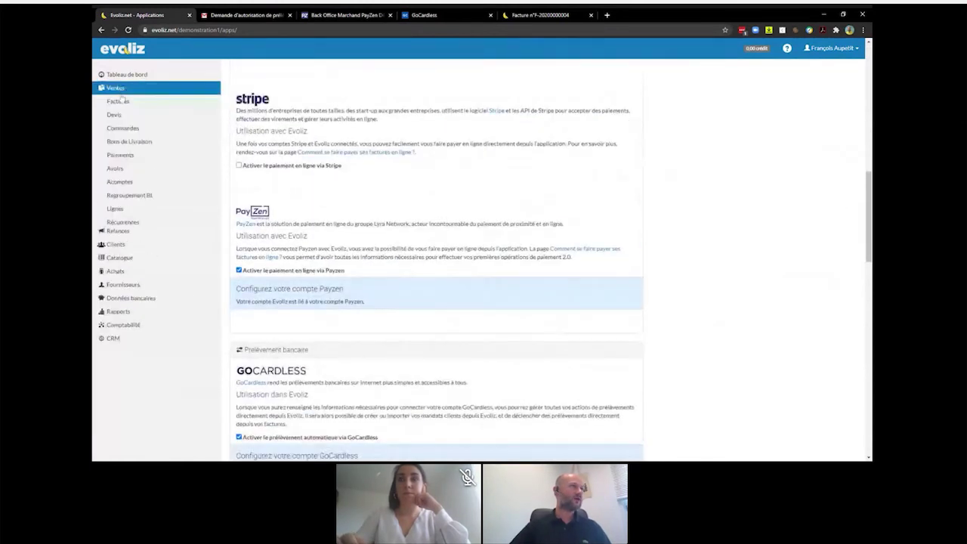
left_click(119, 101)
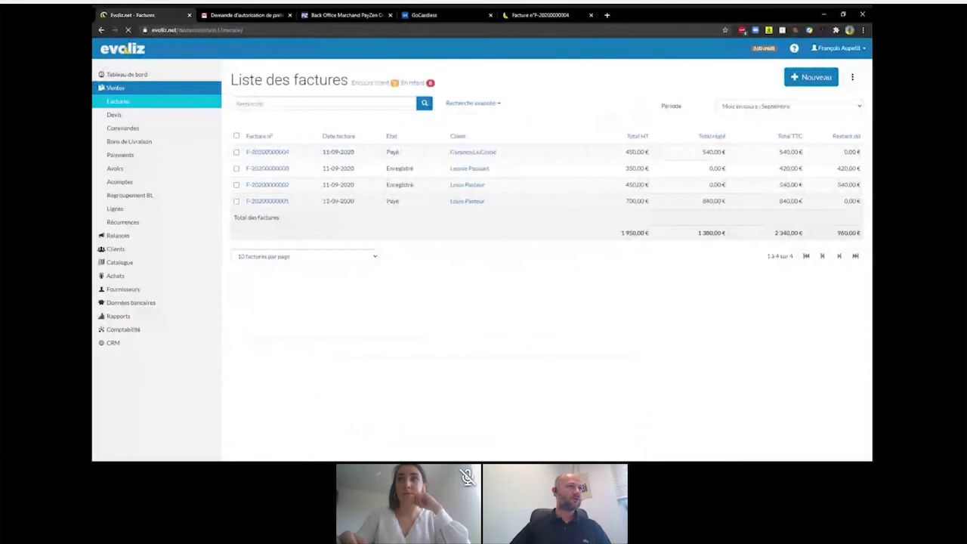
left_click(268, 202)
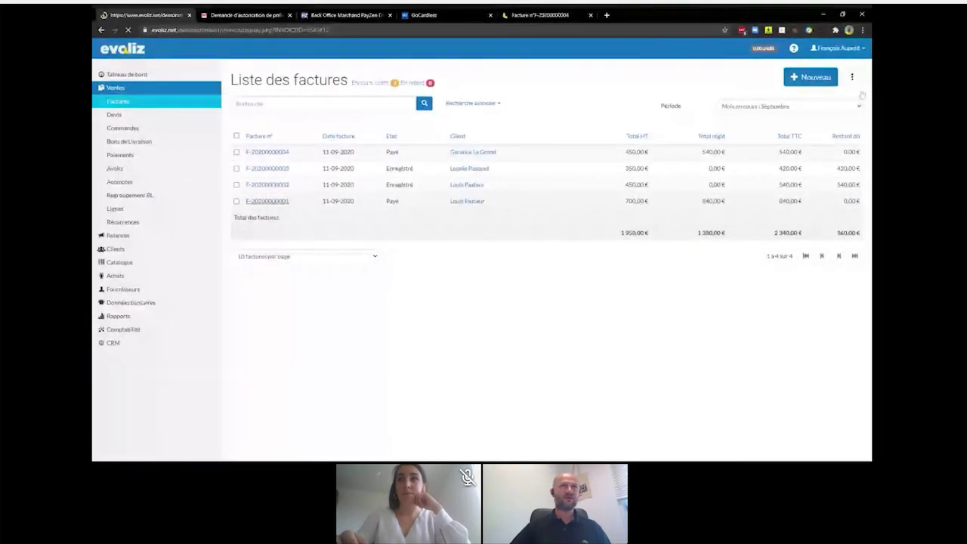
left_click(847, 77)
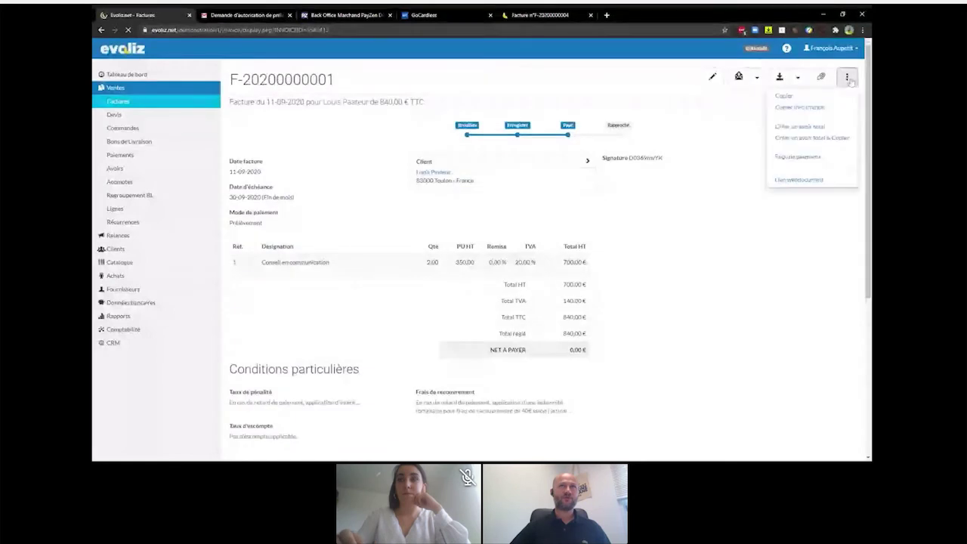
left_click(780, 97)
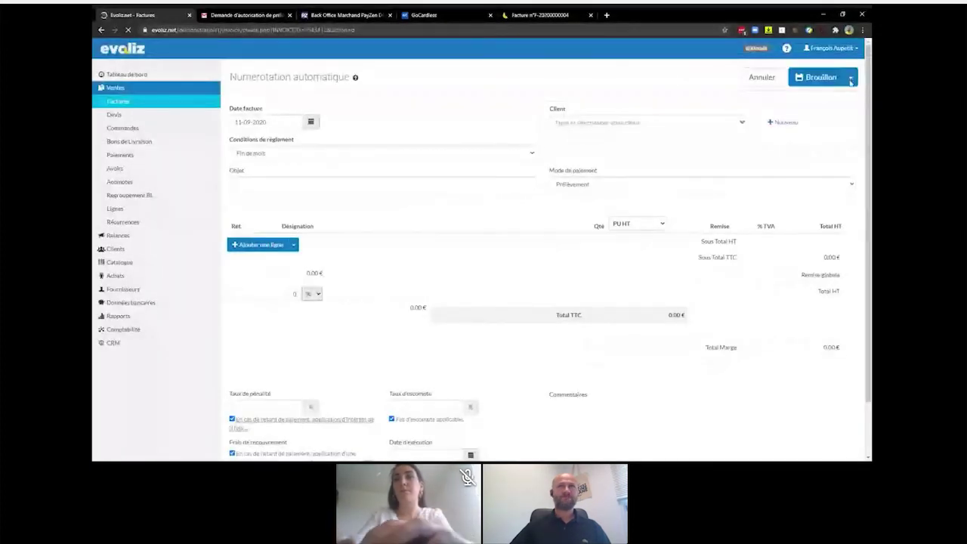
left_click(850, 79)
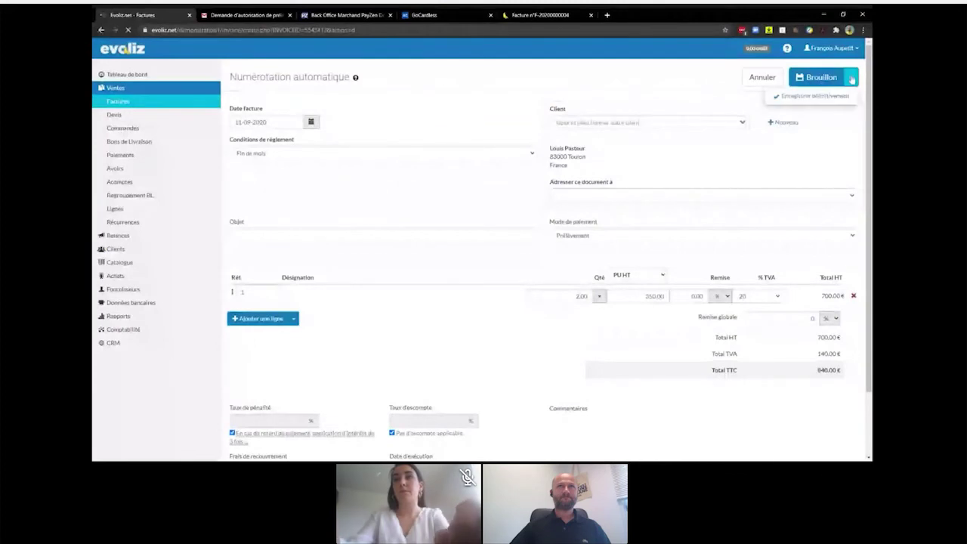
left_click(811, 97)
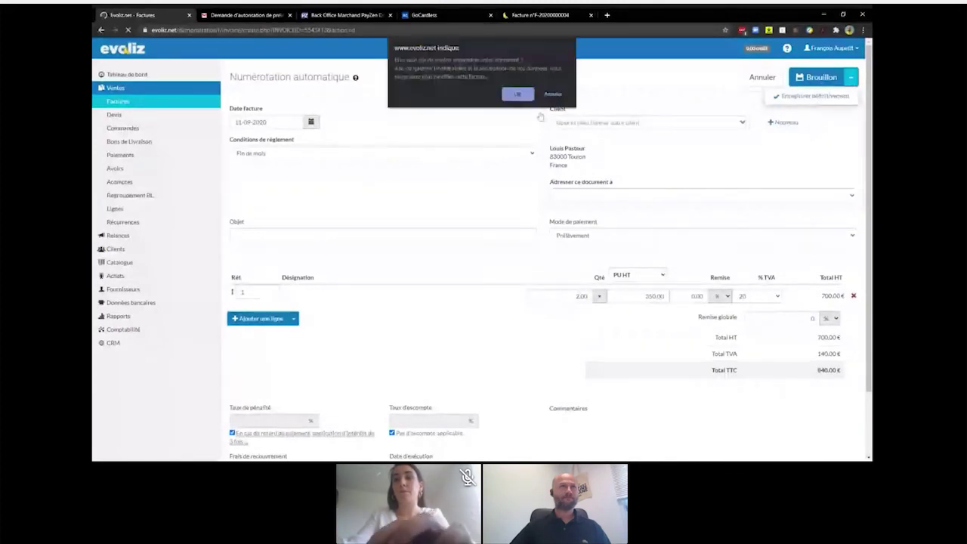
left_click(523, 96)
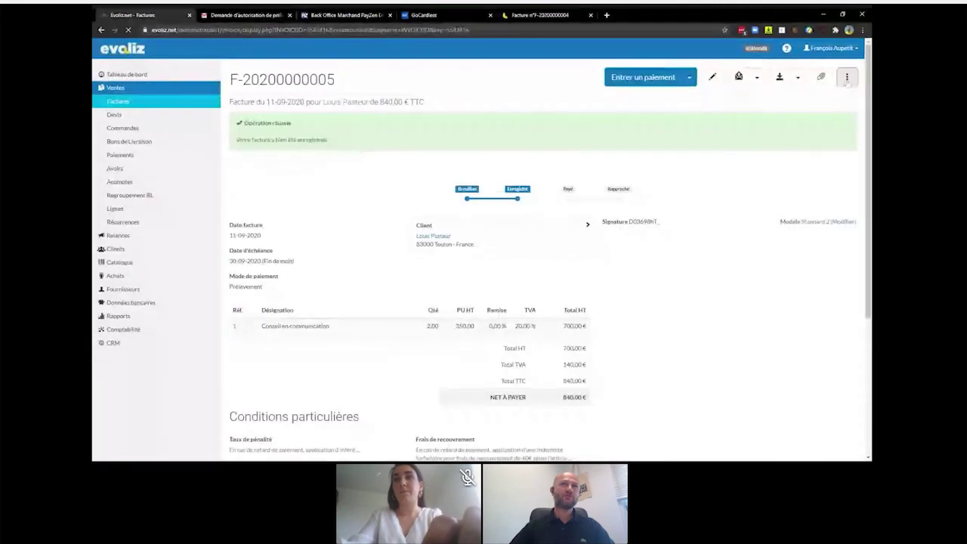
left_click(847, 78)
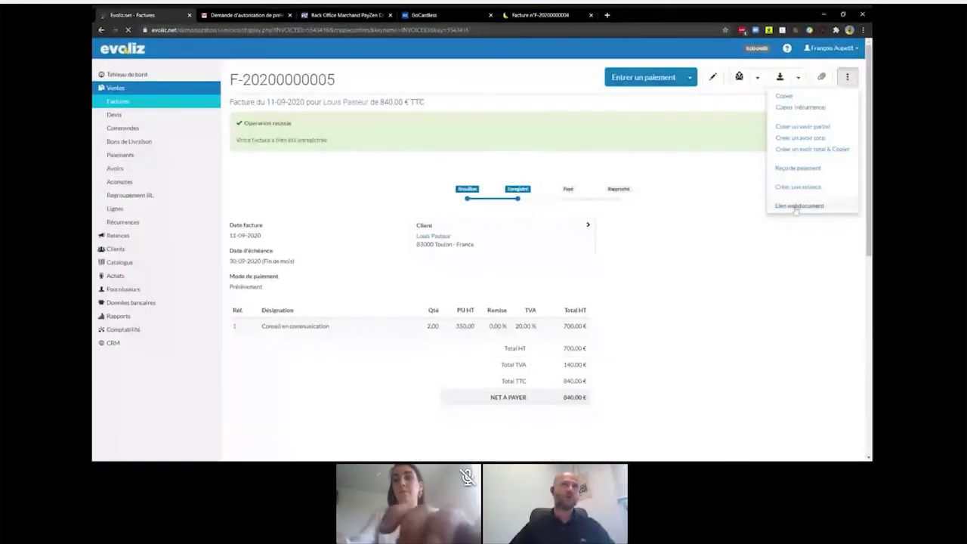
left_click(799, 205)
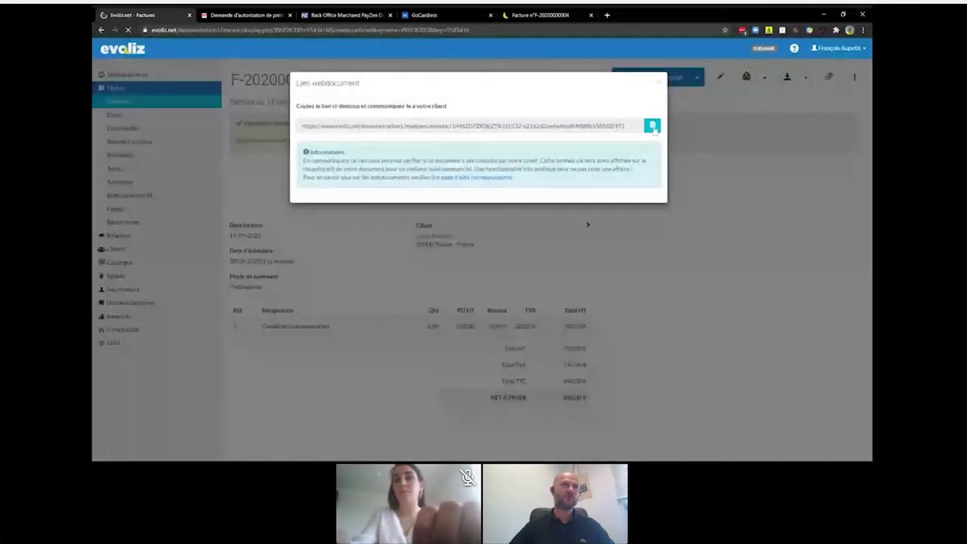
left_click(652, 126)
left_click(607, 15)
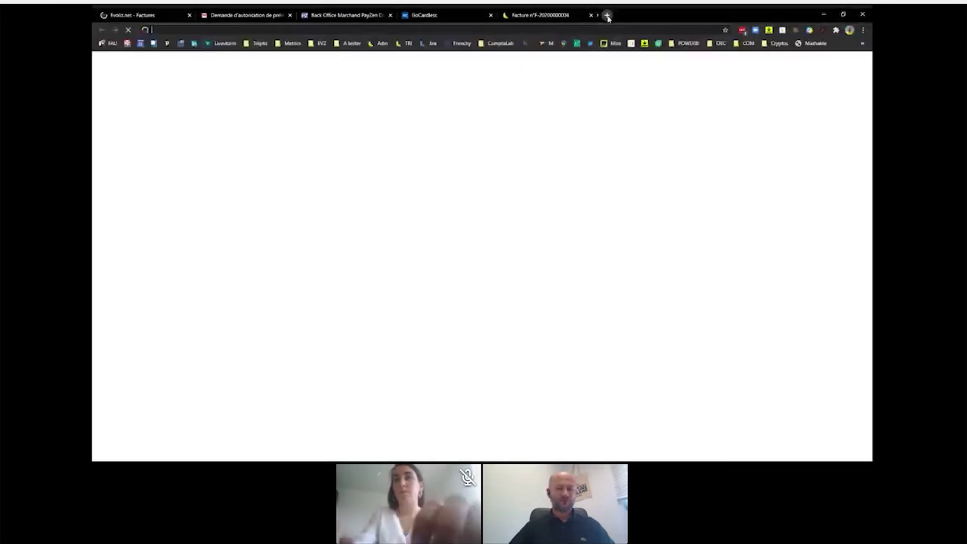
key("ctrl+v")
key("Return")
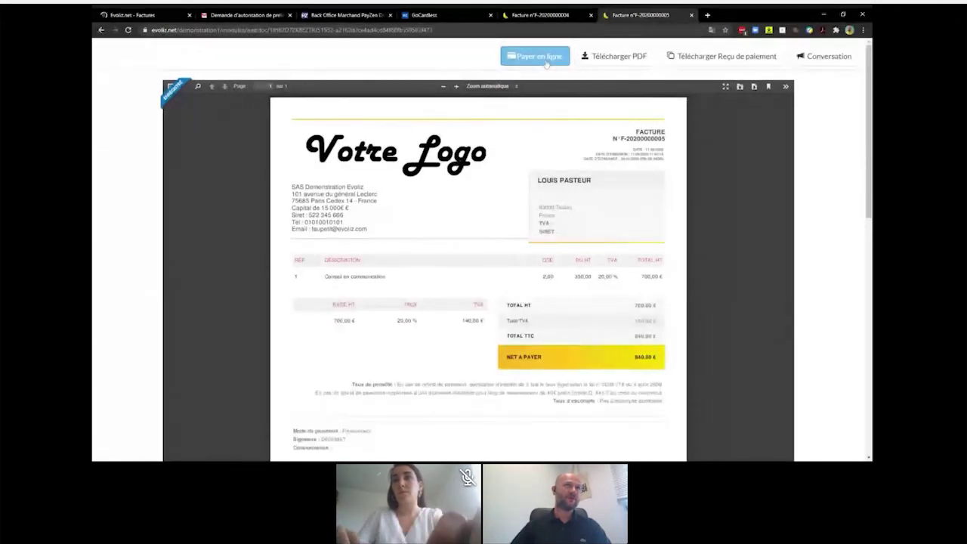
- Pay the 840,00 EUR invoice online by CB using PayZen's first test card number
left_click(546, 61)
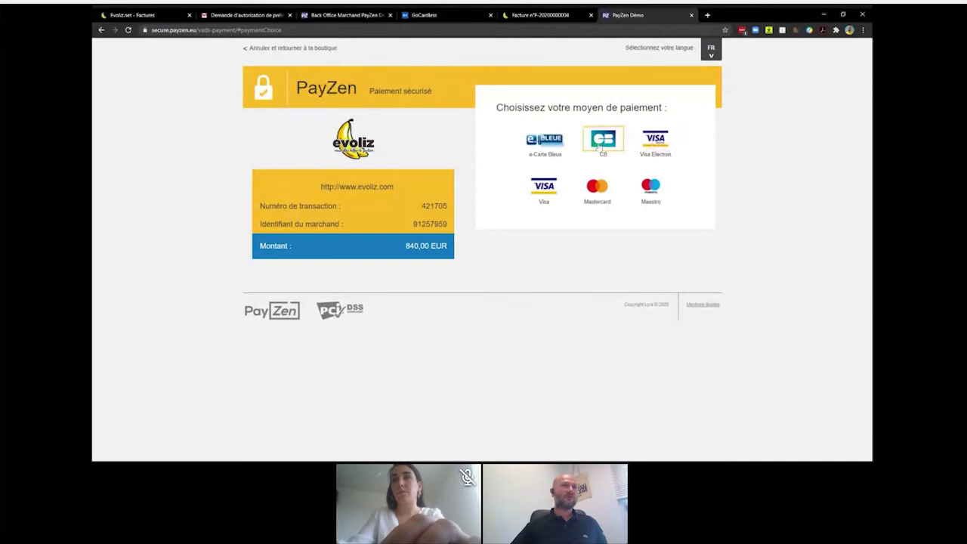
left_click(599, 148)
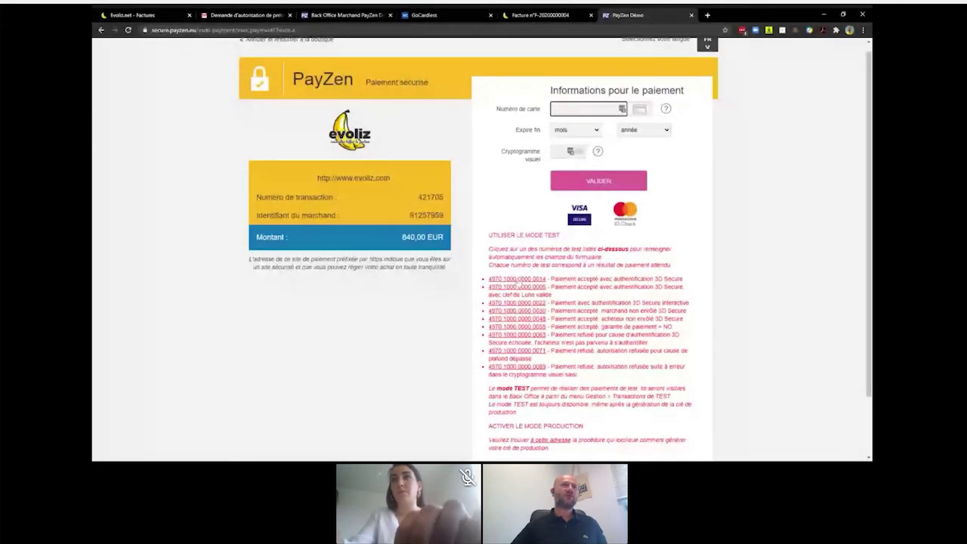
left_click(517, 279)
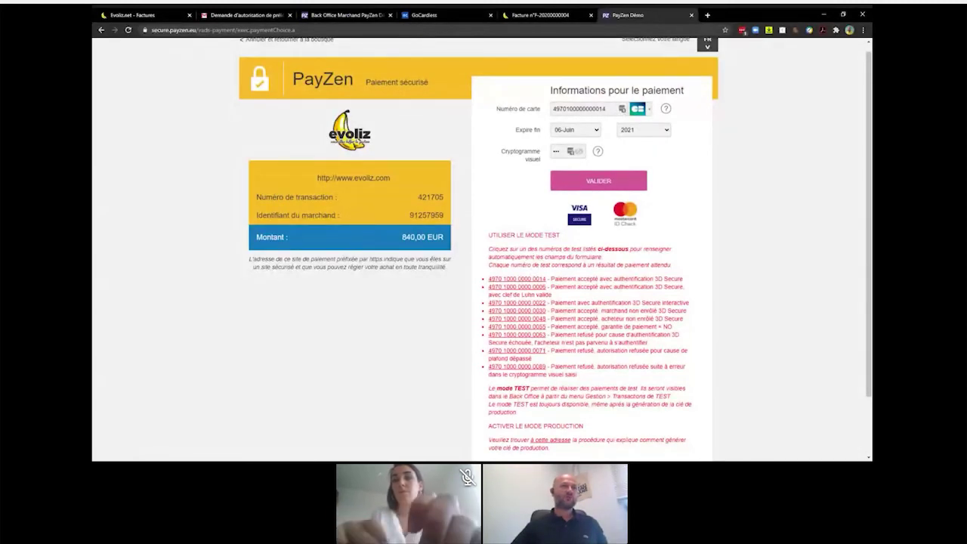
scroll(465, 257, "up", 1)
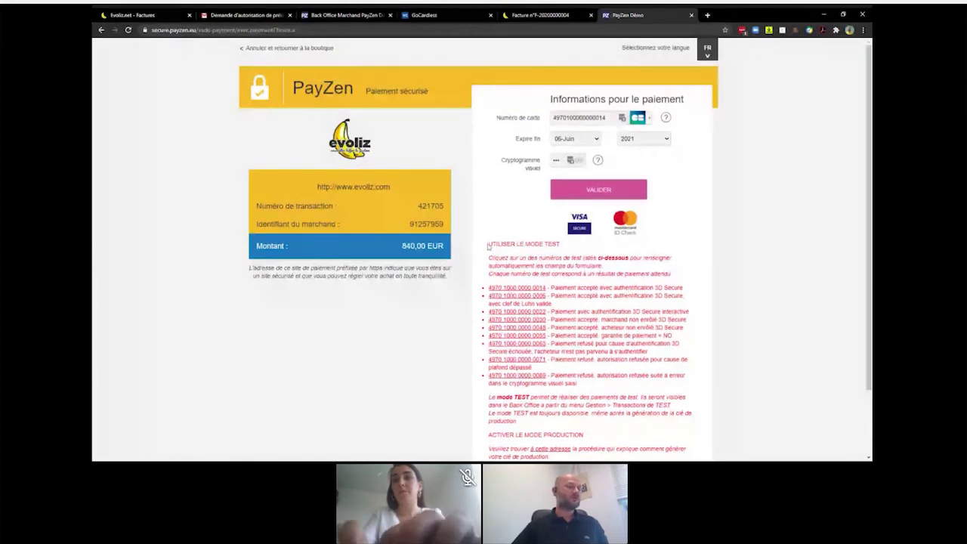
left_click_drag(488, 247, 563, 246)
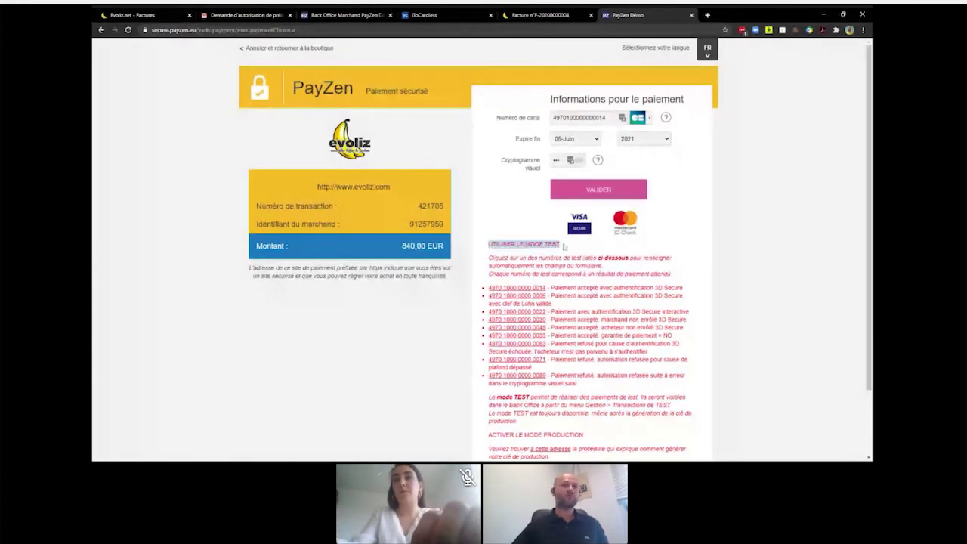
left_click(581, 194)
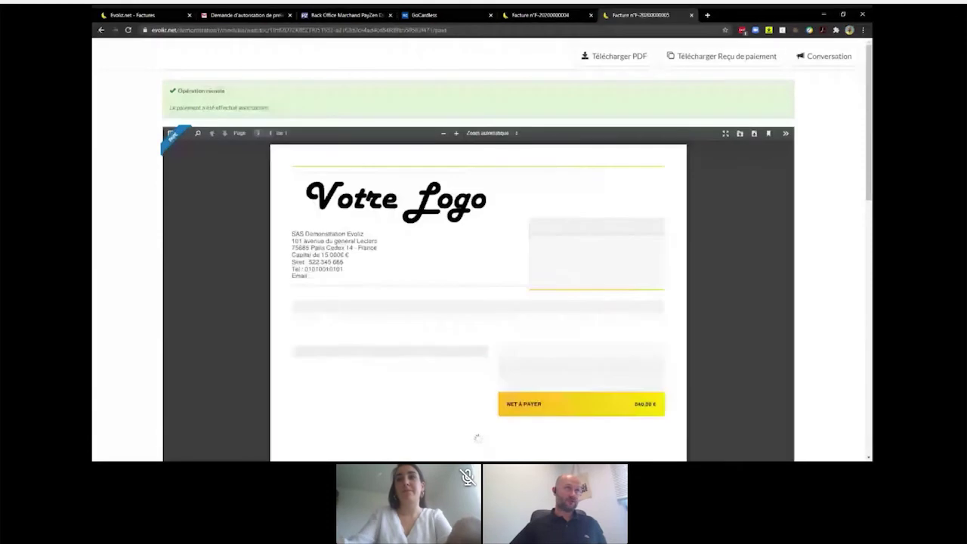
left_click(163, 13)
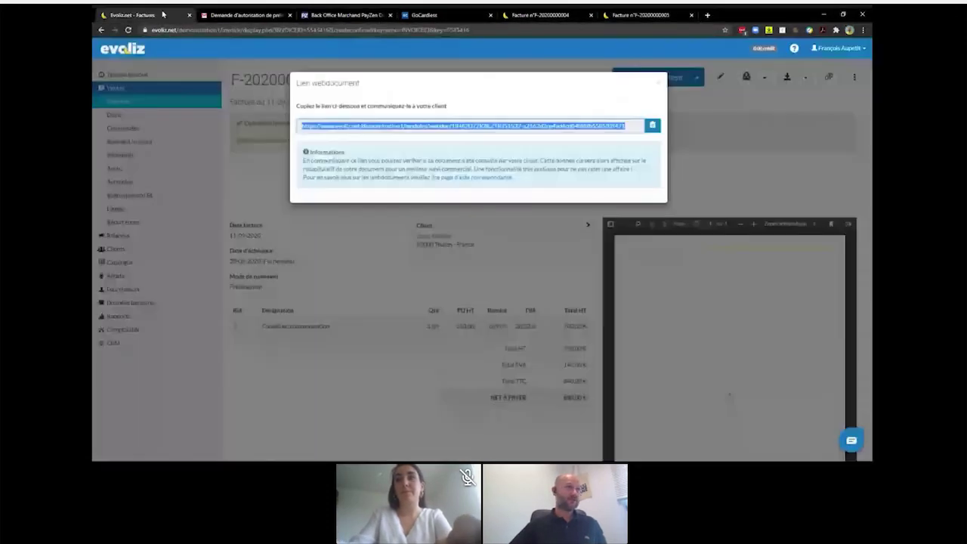
left_click(129, 30)
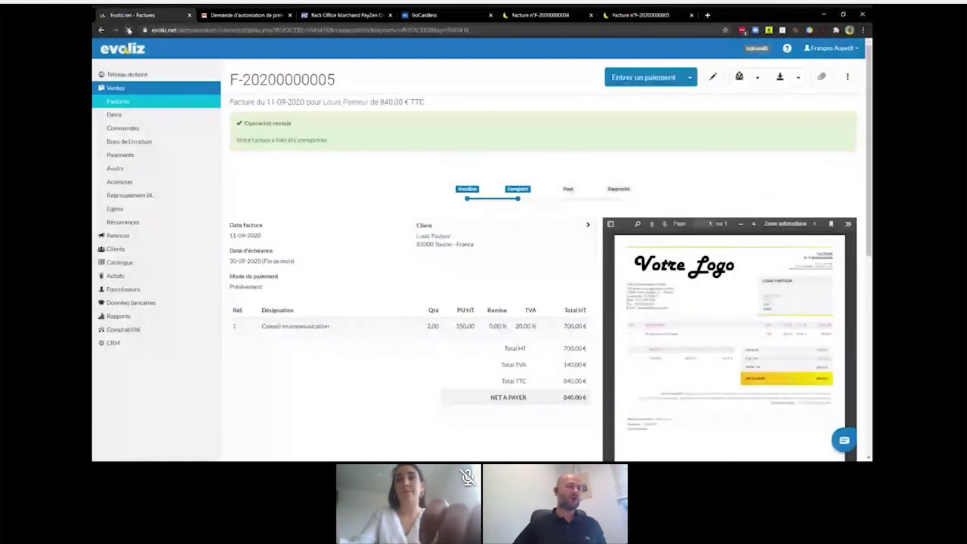
left_click(103, 34)
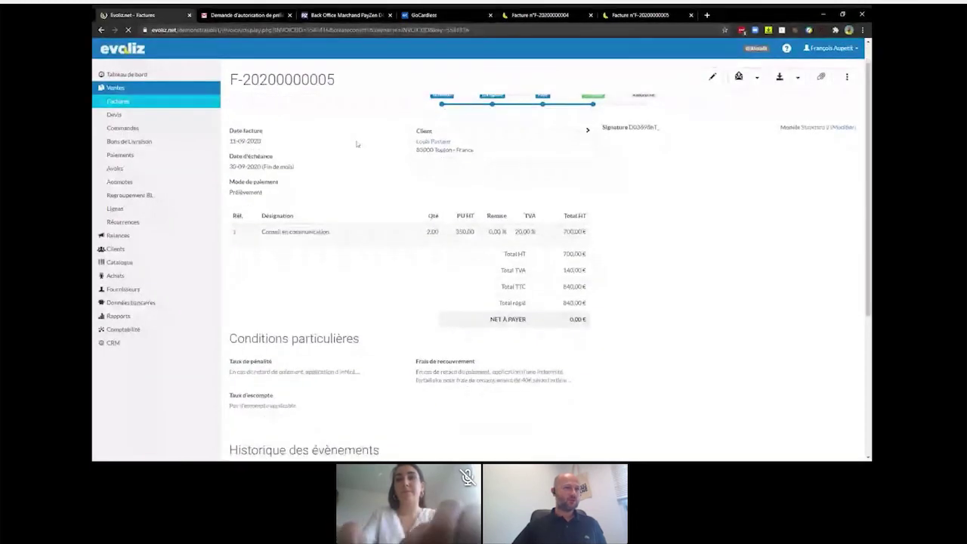
scroll(357, 144, "down", 5)
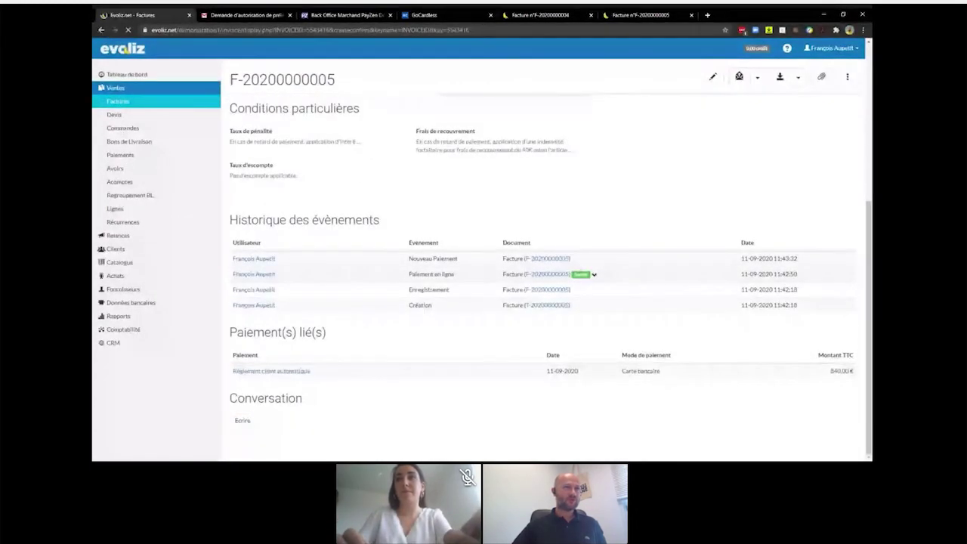
scroll(595, 279, "down", 3)
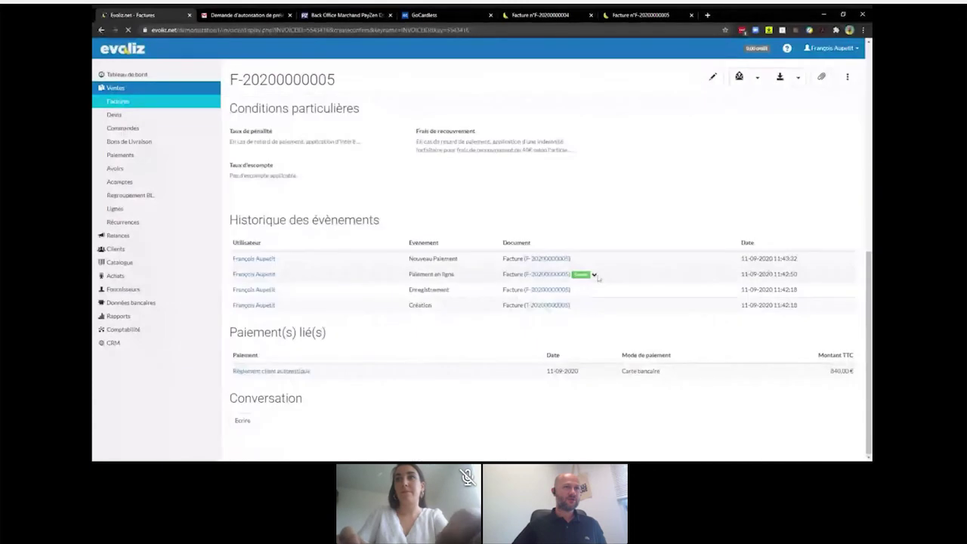
left_click(594, 275)
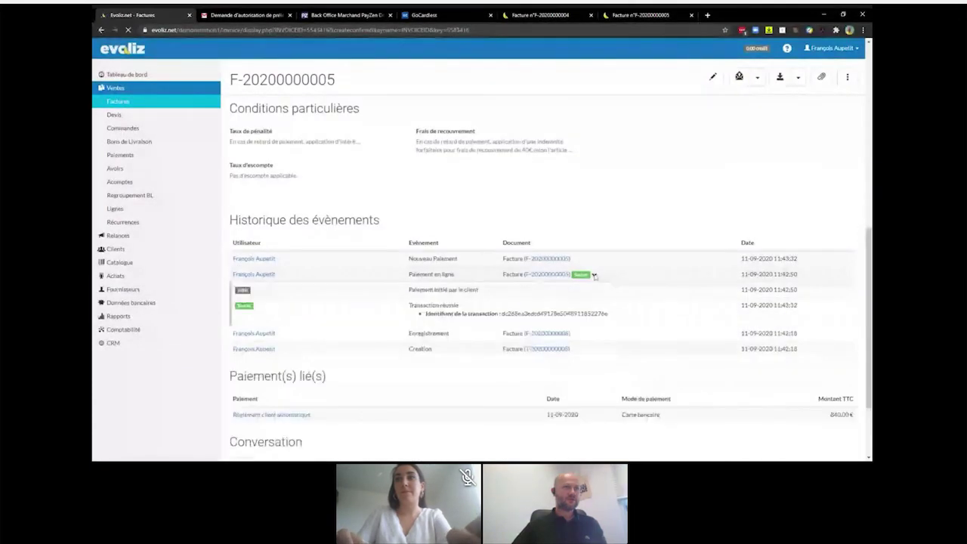
left_click(594, 275)
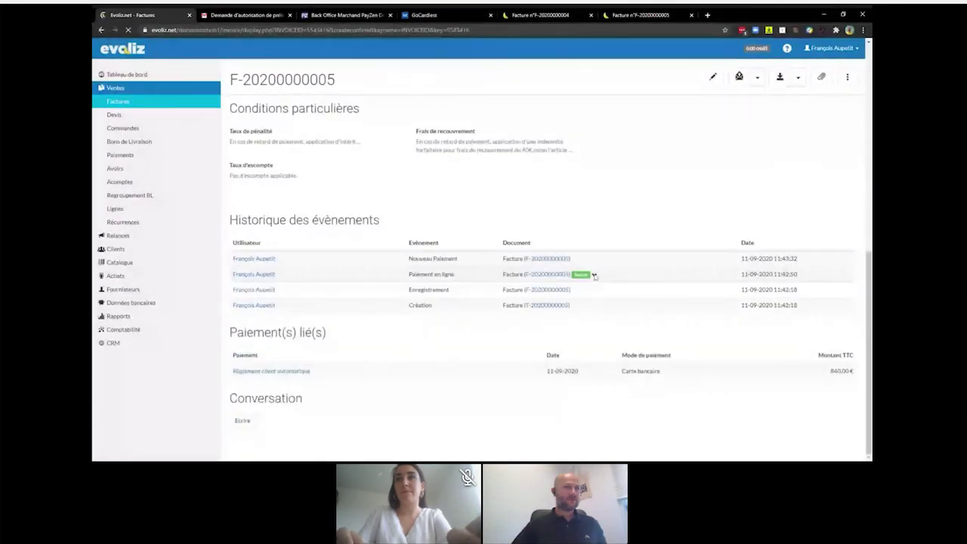
left_click(595, 275)
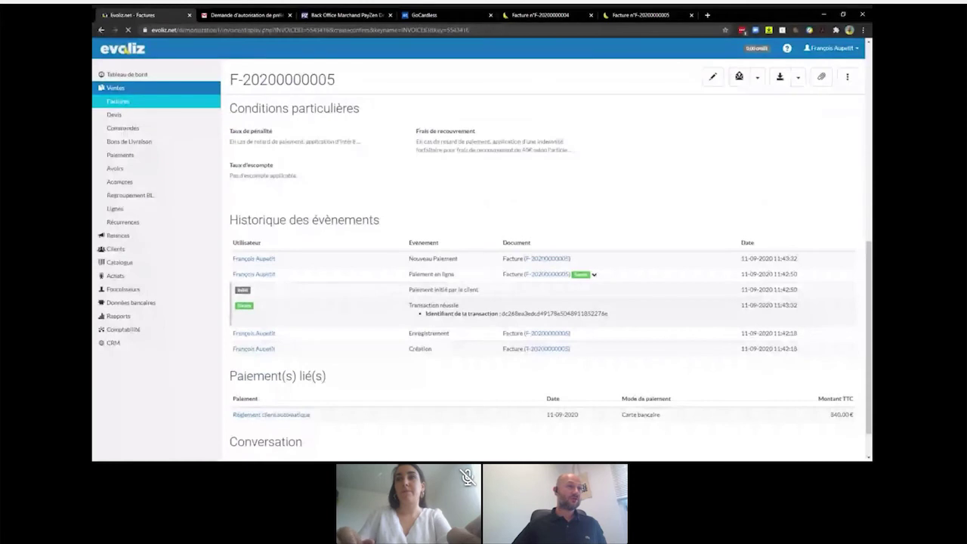
left_click_drag(500, 314, 618, 316)
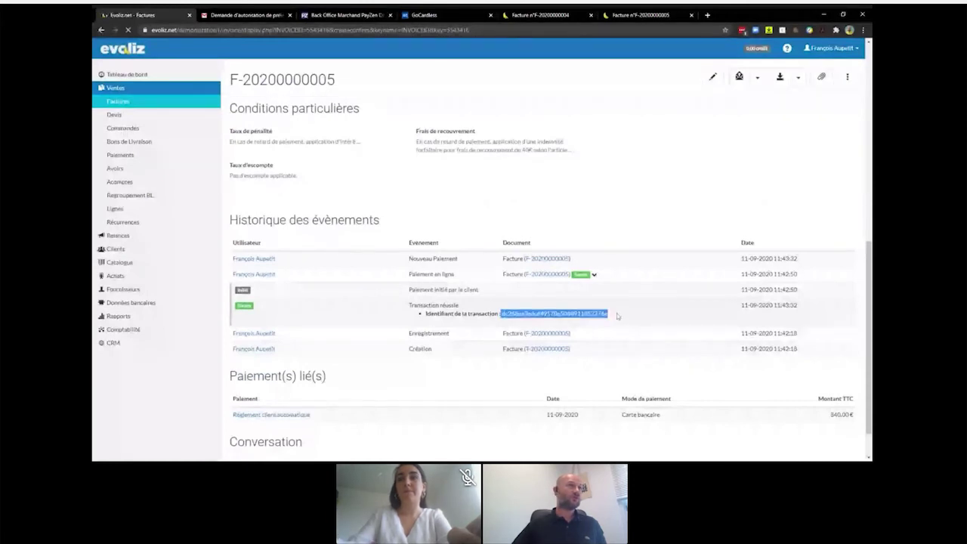
- Locate approved test transaction 421705 for 840,00 EUR under Gestion > Transactions de TEST, then return to Evoliz
left_click(358, 15)
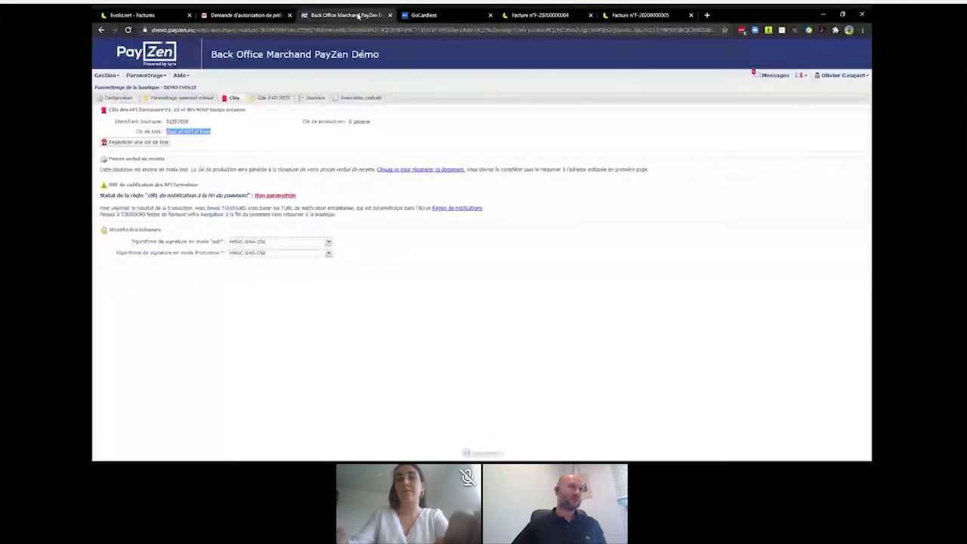
left_click(105, 75)
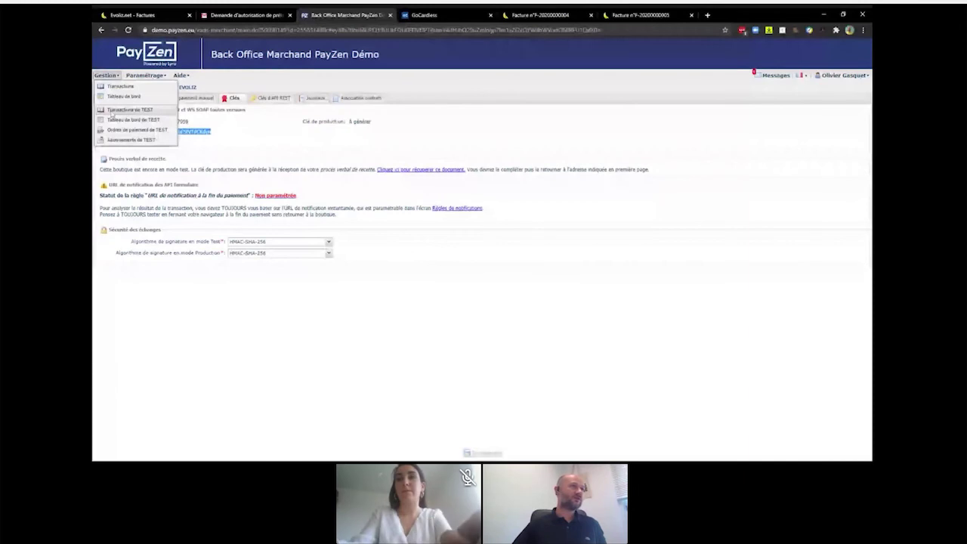
left_click(113, 111)
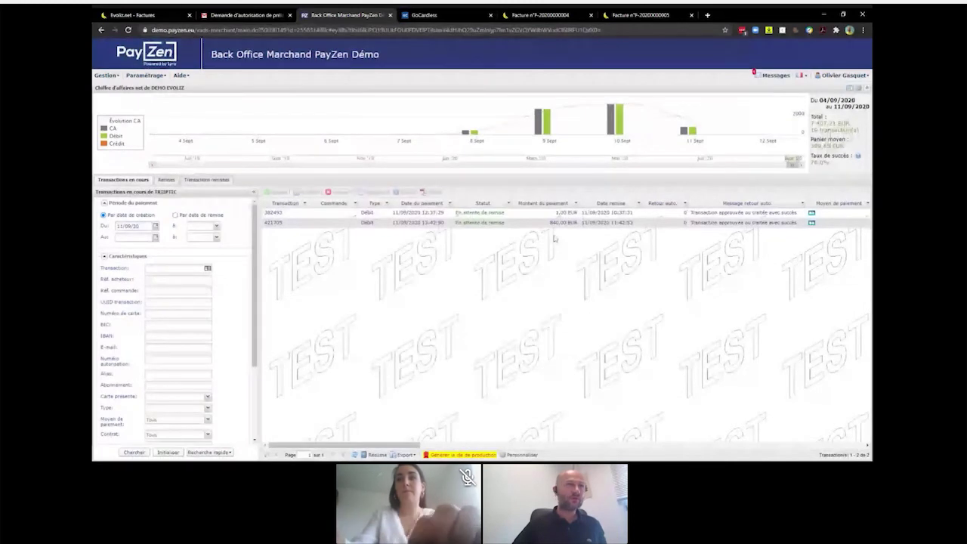
left_click(350, 223)
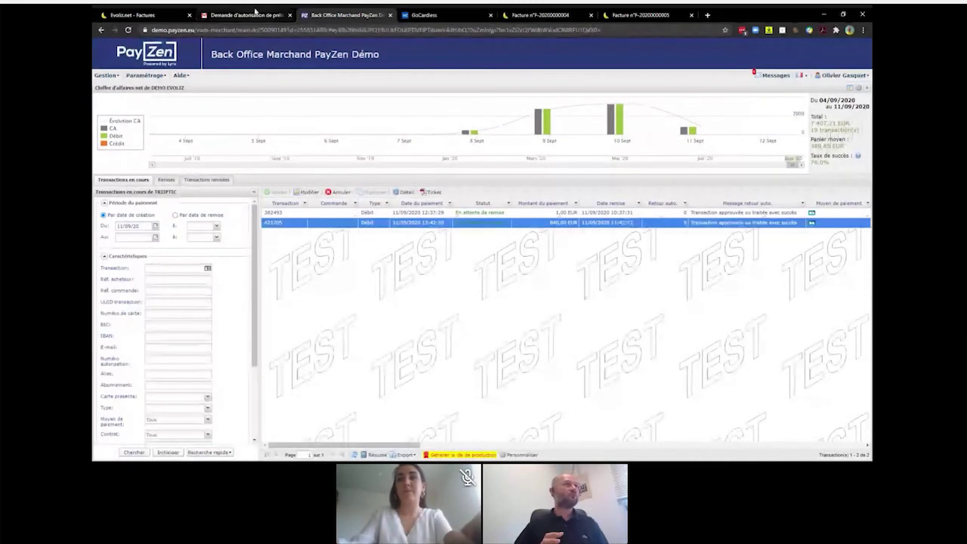
left_click(132, 15)
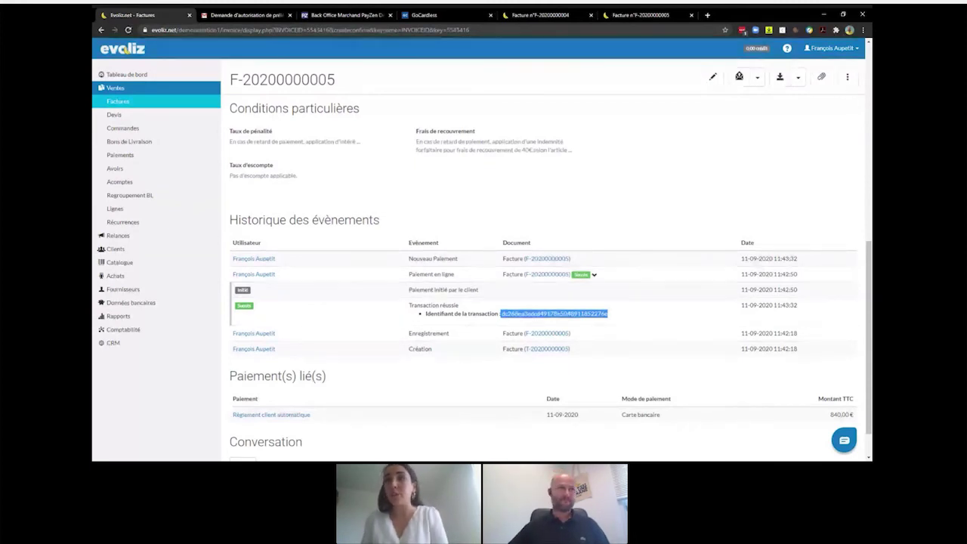
- Deselect the transaction ID, scroll to the top and reach Applications via the account menu
left_click(817, 230)
scroll(818, 230, "up", 1)
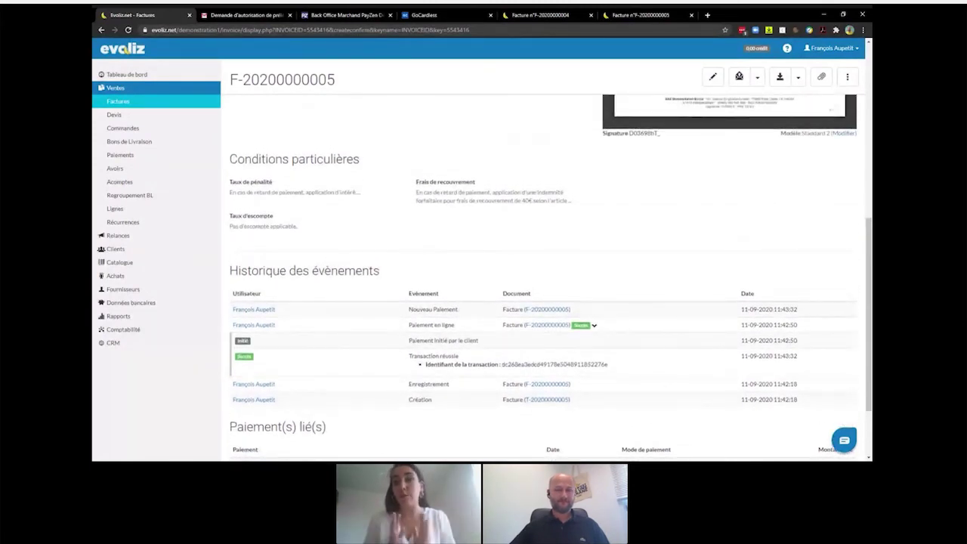
scroll(818, 230, "up", 5)
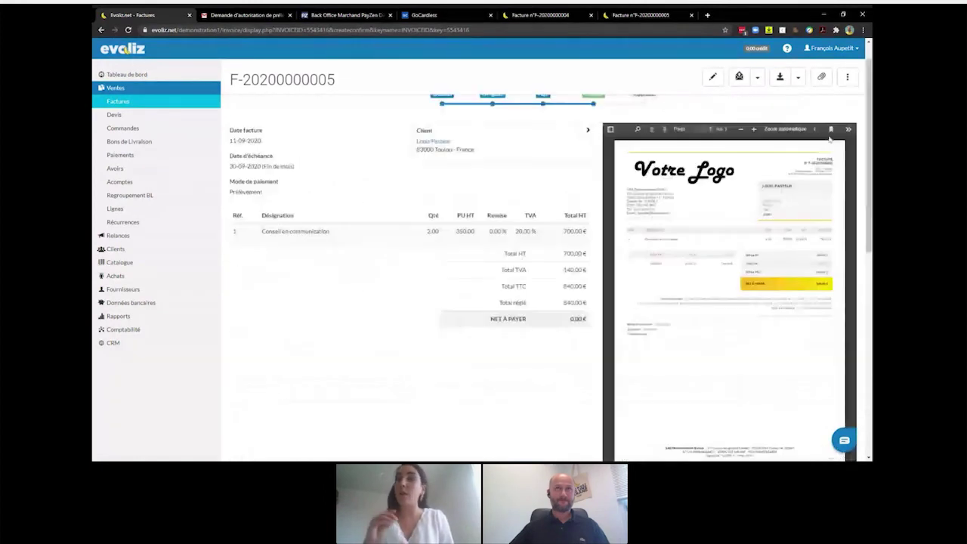
left_click(843, 48)
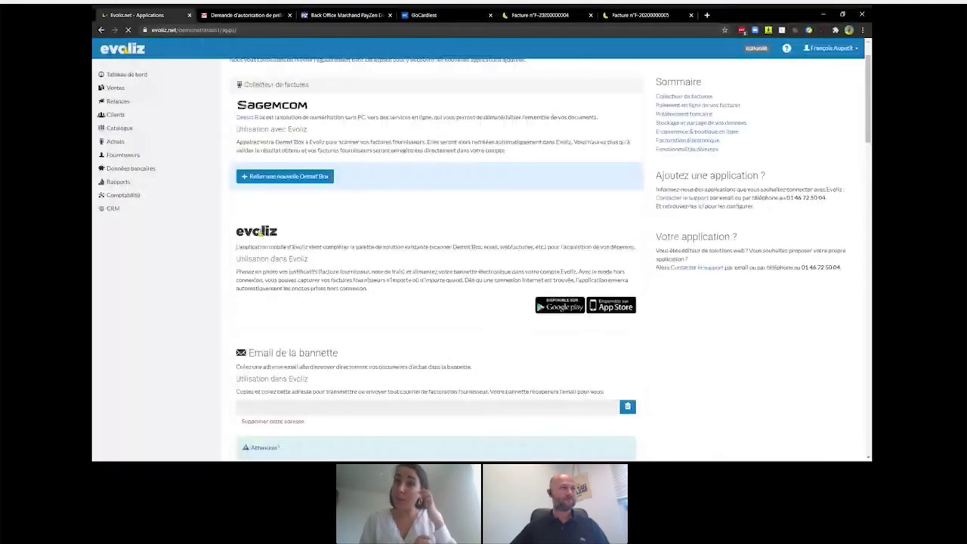
scroll(480, 192, "down", 10)
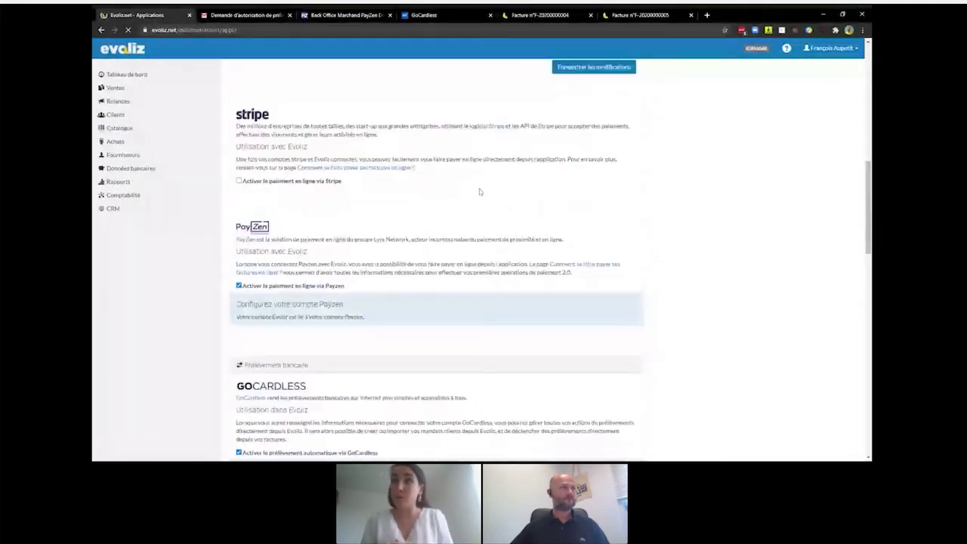
scroll(480, 192, "down", 2)
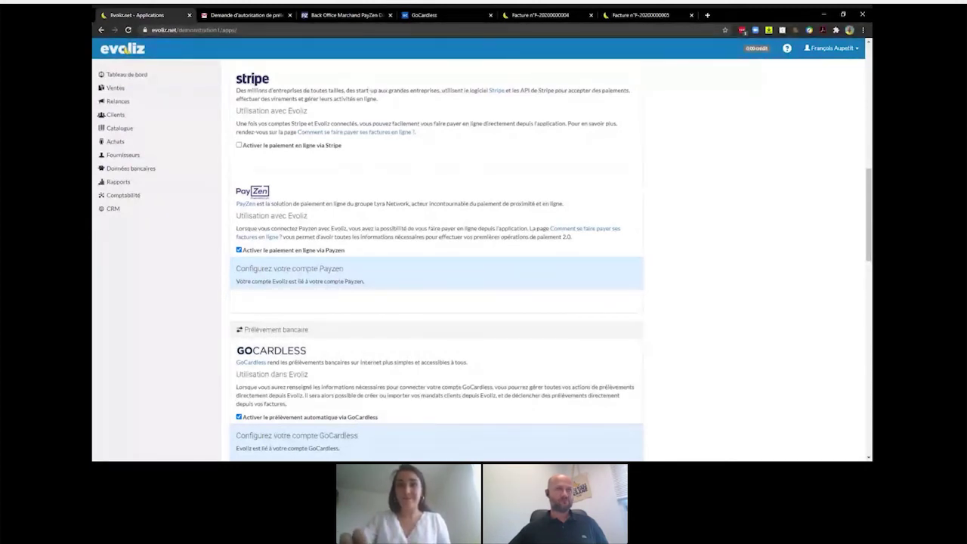
scroll(401, 89, "up", 2)
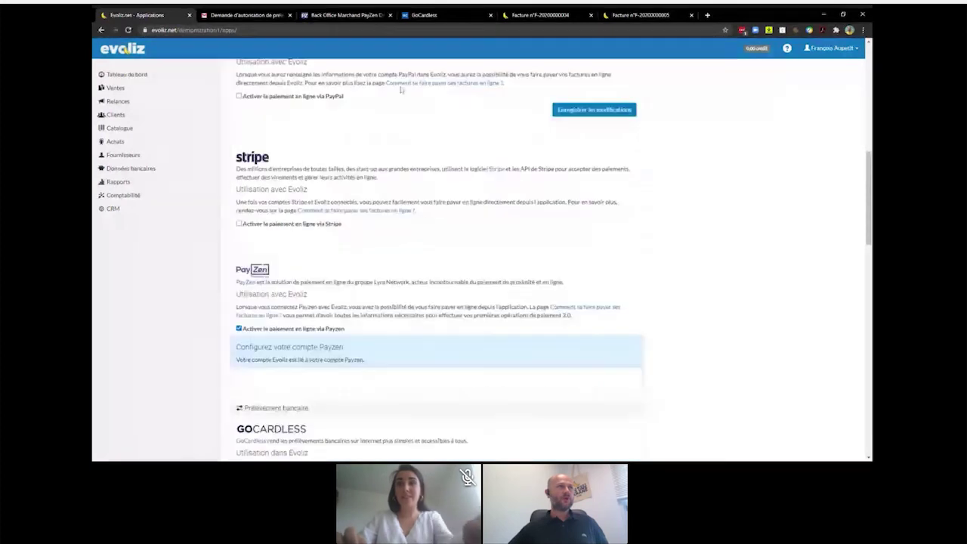
scroll(401, 89, "up", 5)
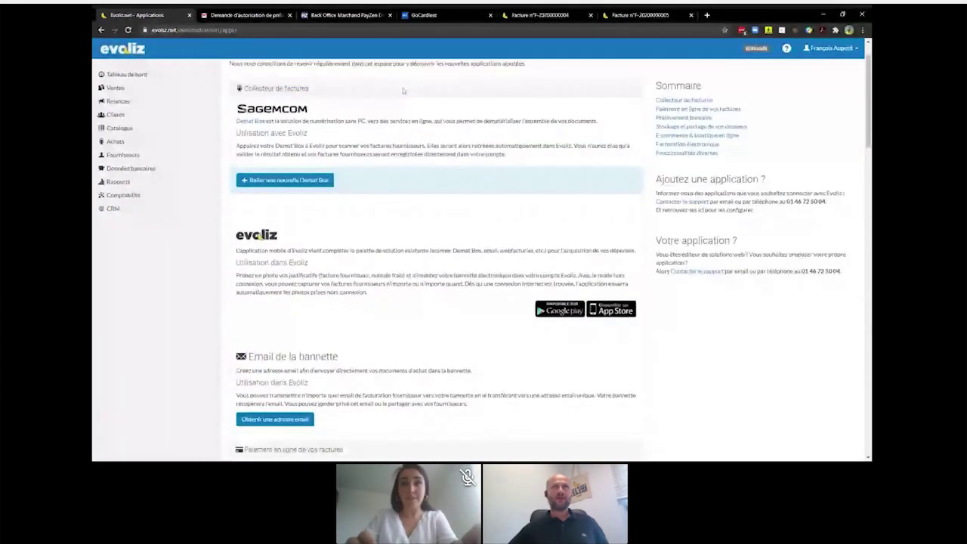
- Reopen Applications and scroll past PayPal, Stripe, PayZen and PrestaShop to the Chorus Pro section
scroll(402, 90, "up", 1)
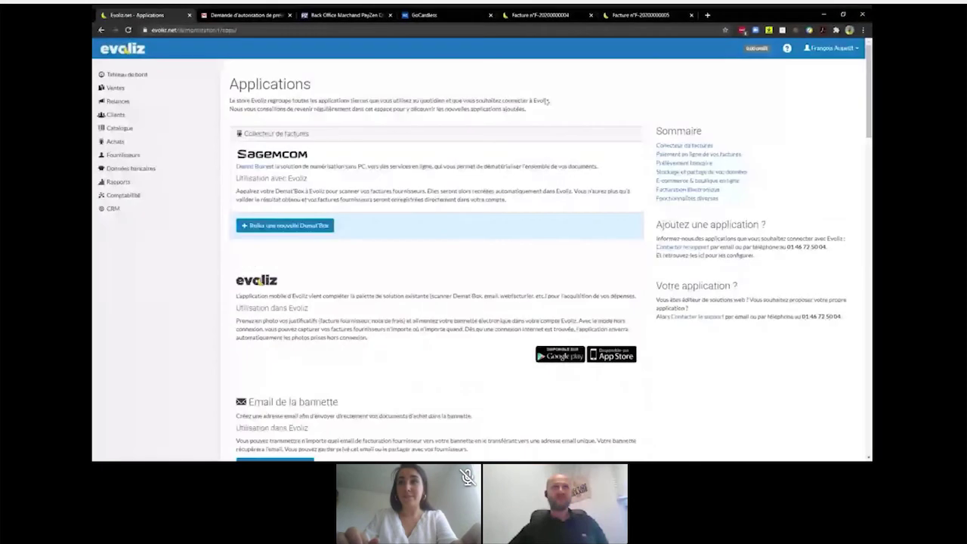
left_click(846, 48)
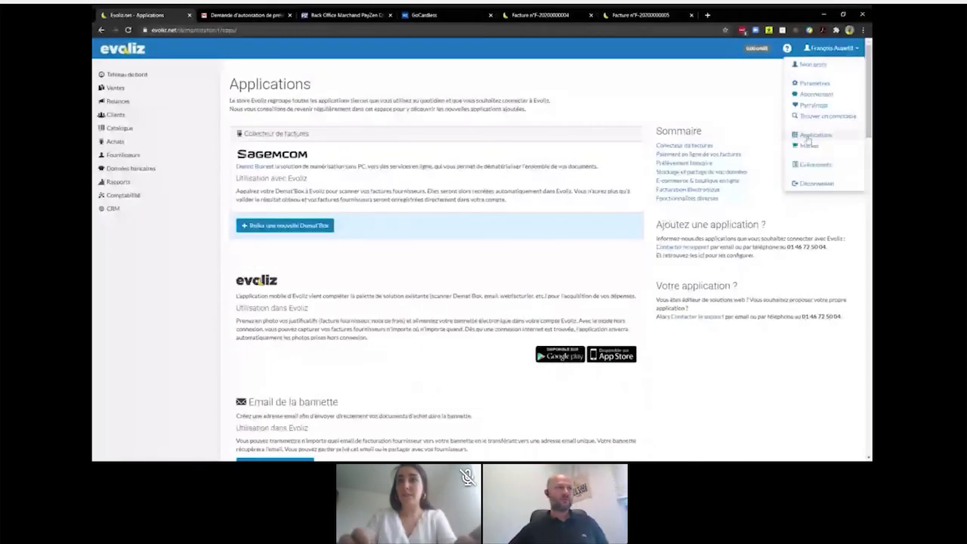
left_click(807, 136)
scroll(473, 96, "down", 5)
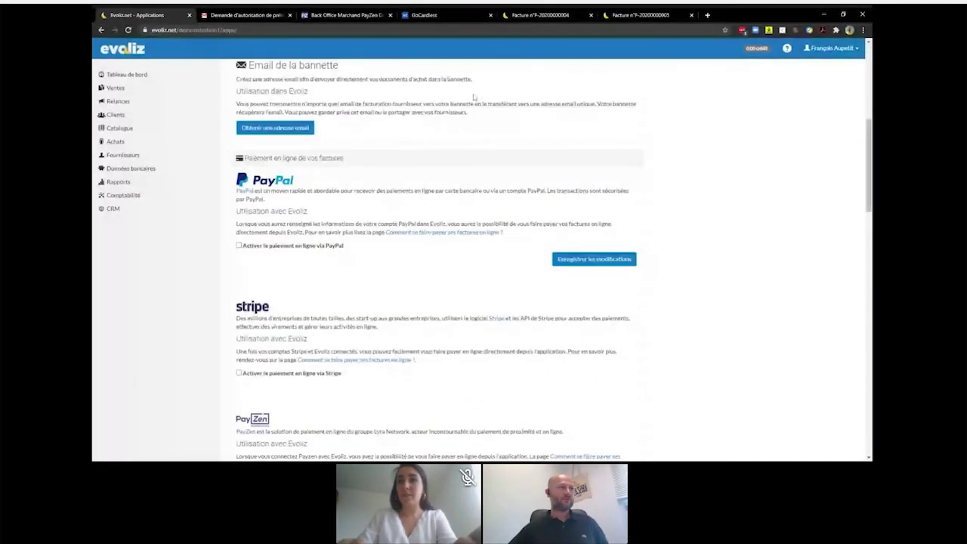
scroll(473, 96, "down", 10)
scroll(475, 98, "down", 8)
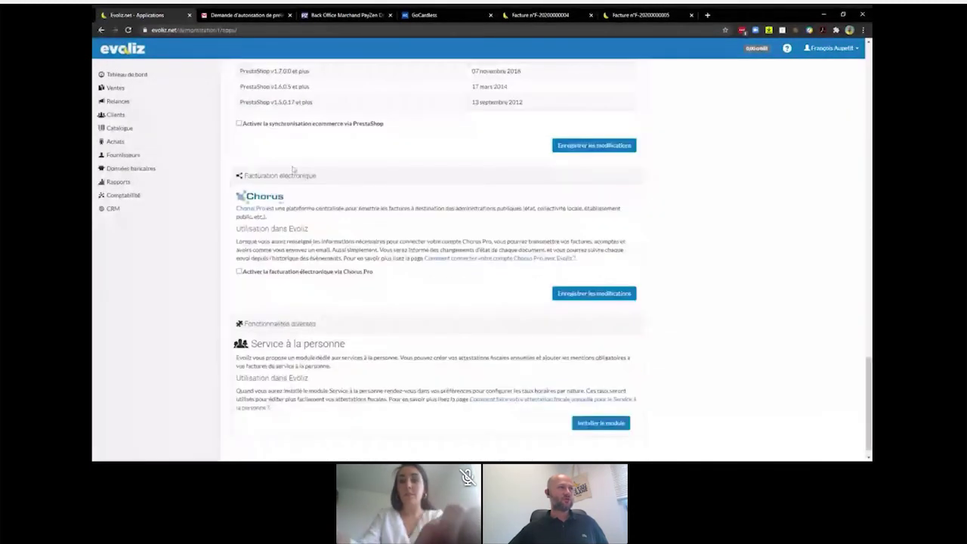
scroll(580, 253, "down", 1)
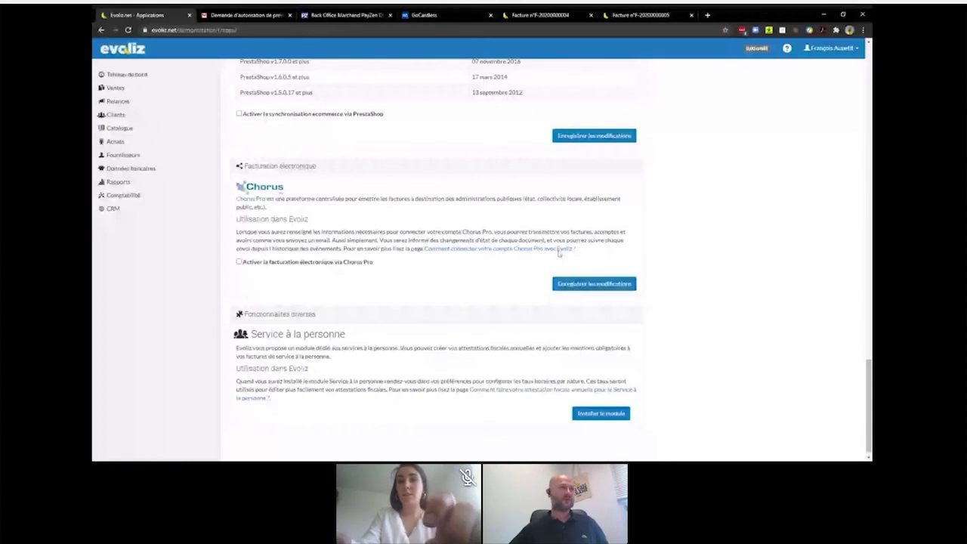
- Enable Chorus Pro electronic invoicing and select the still-empty technical account user field
left_click(240, 264)
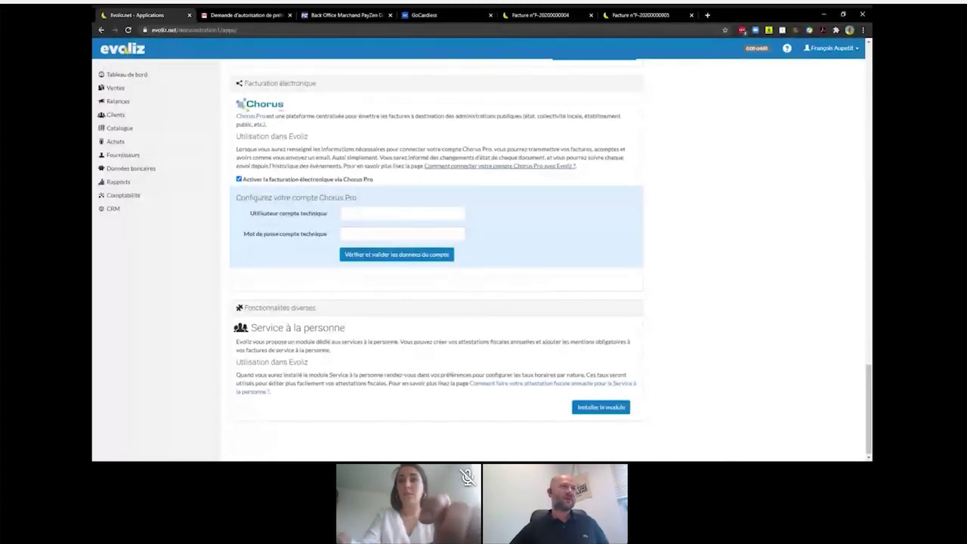
left_click(385, 213)
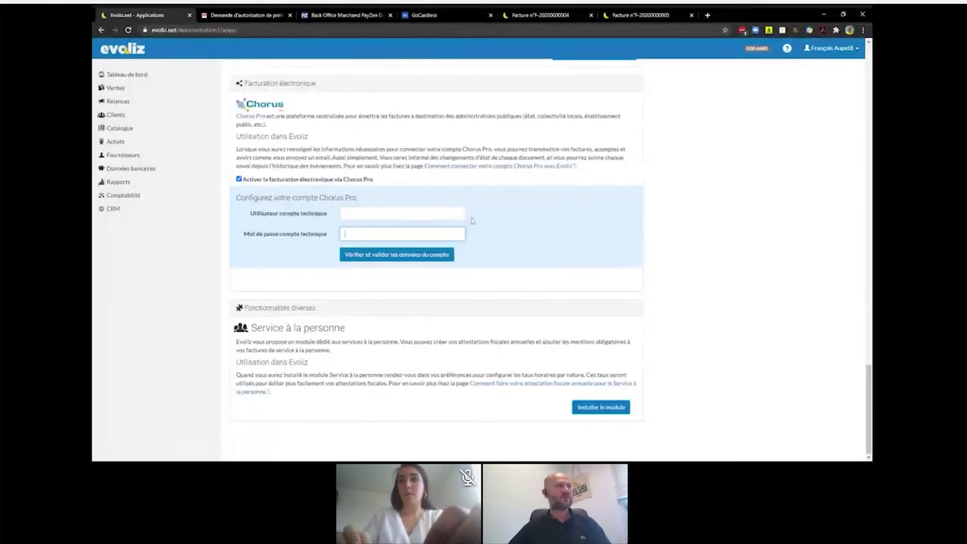
left_click(117, 89)
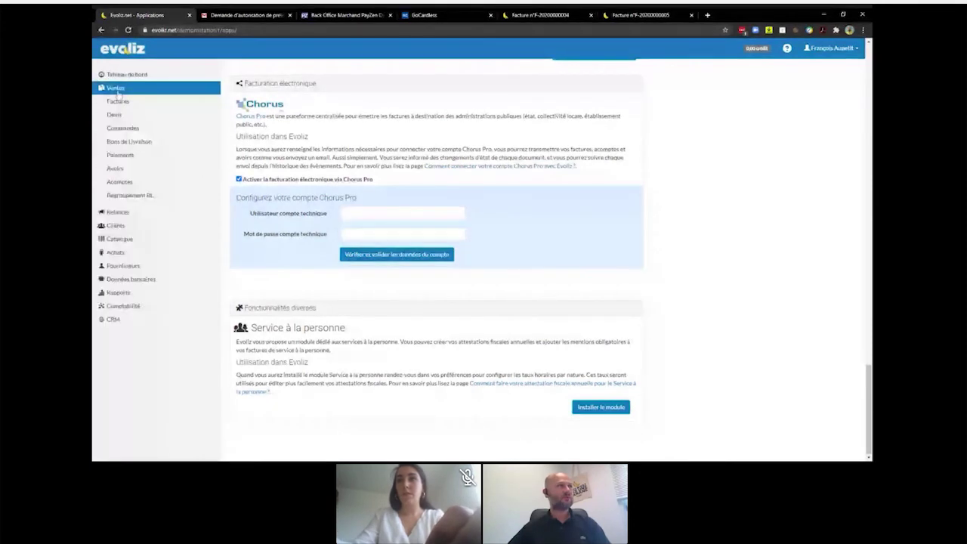
- Start a new invoice from Ventes > Factures with Mairie de Paris as the client
left_click(118, 101)
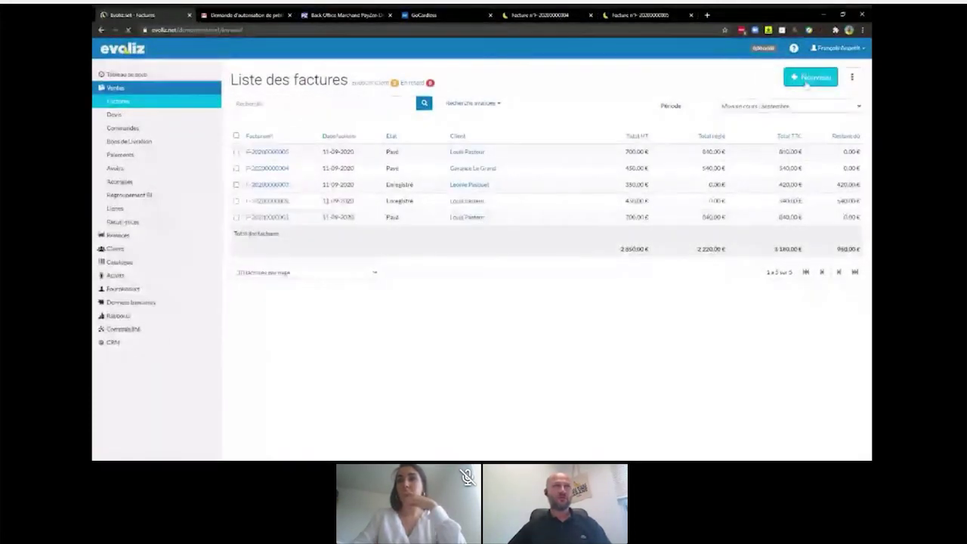
left_click(809, 80)
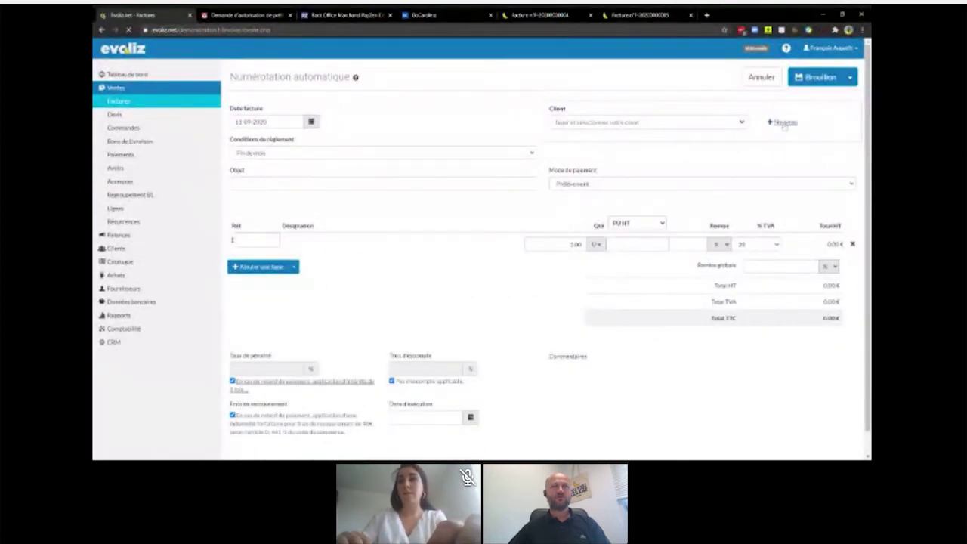
left_click(783, 122)
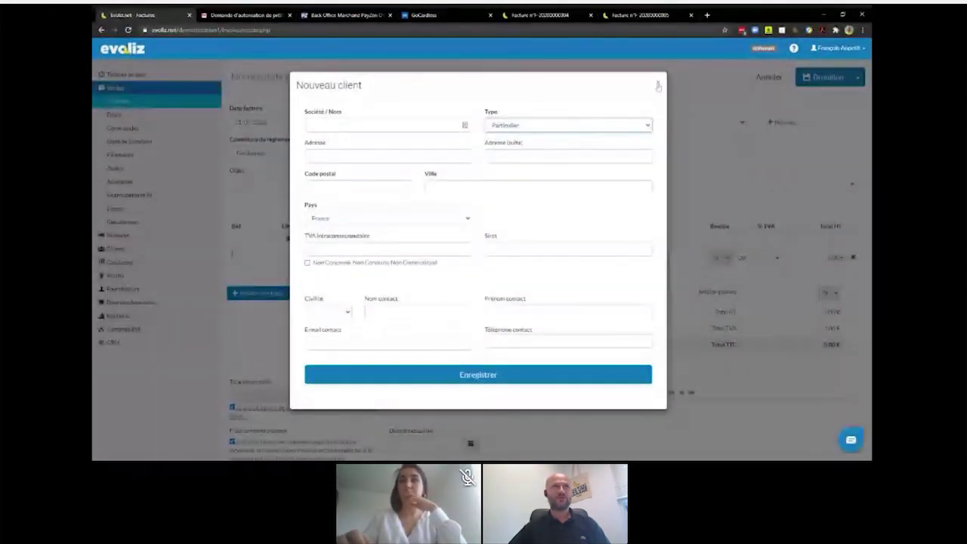
left_click(658, 85)
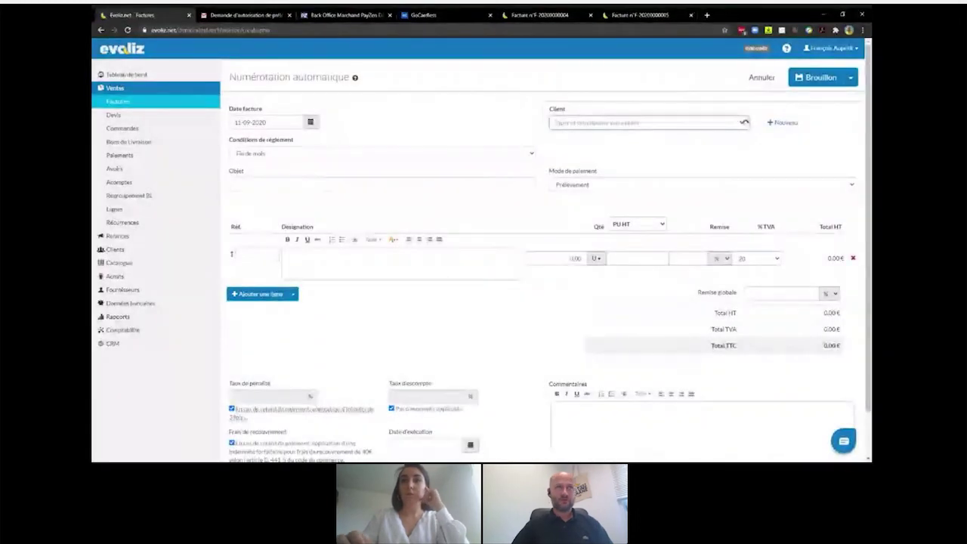
left_click(628, 123)
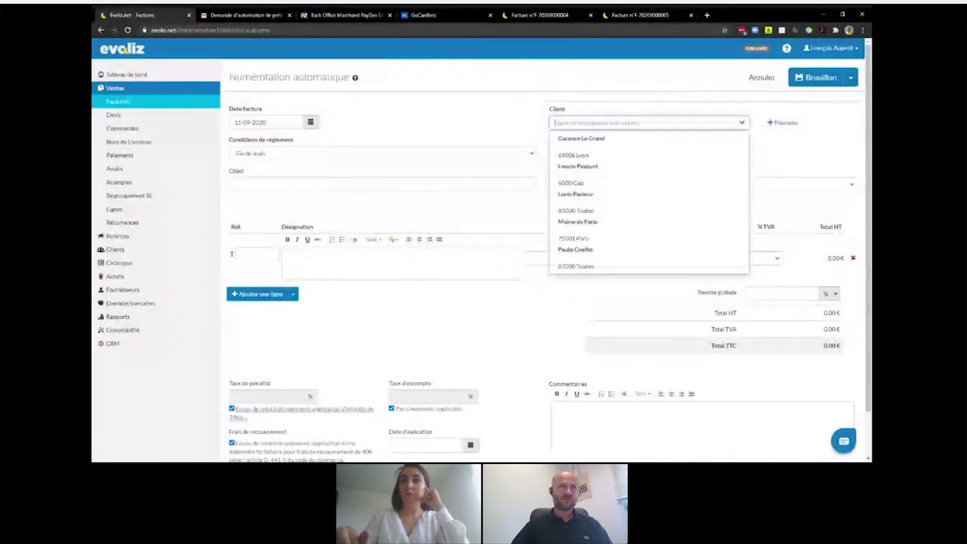
left_click(587, 229)
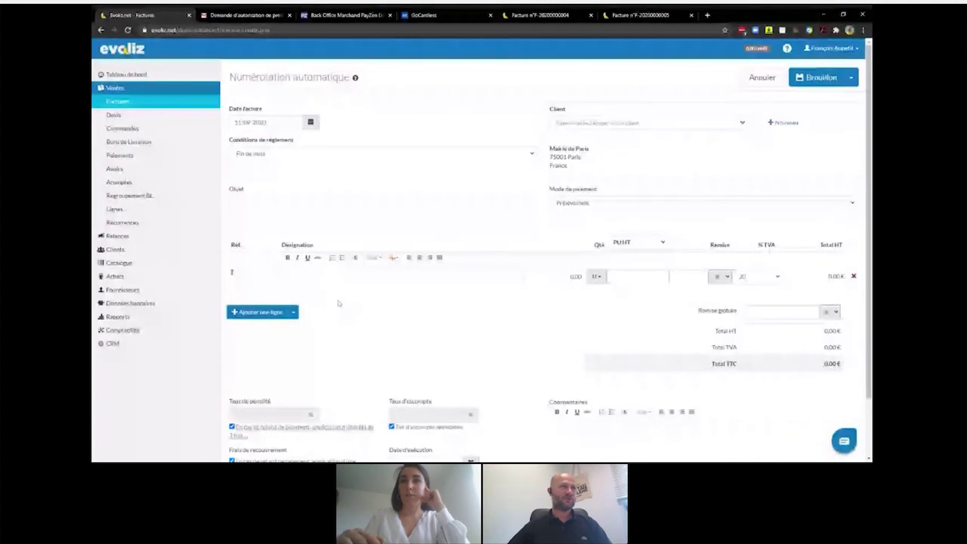
- Add catalogue item Conseil en communication (350,00 € HT) and save the invoice definitively
left_click(257, 271)
left_click(277, 318)
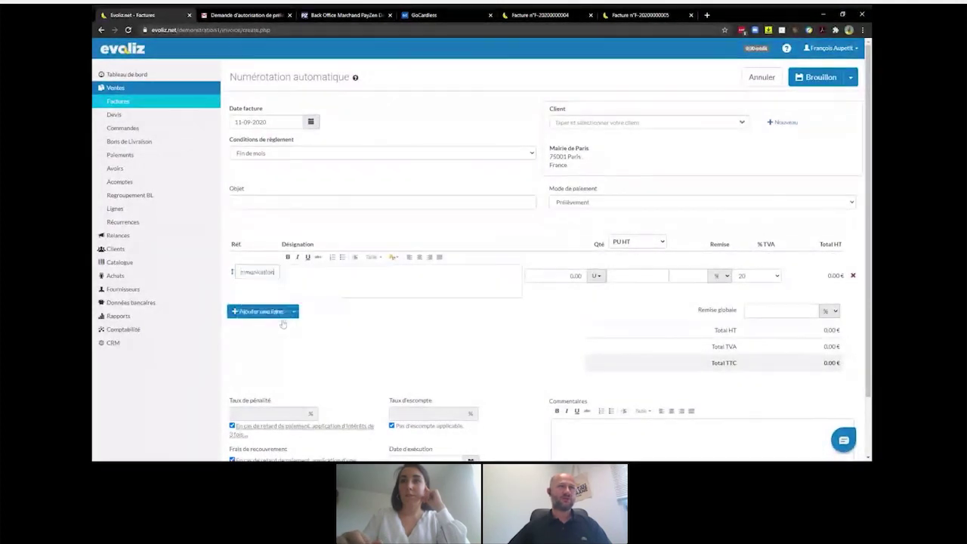
left_click(852, 79)
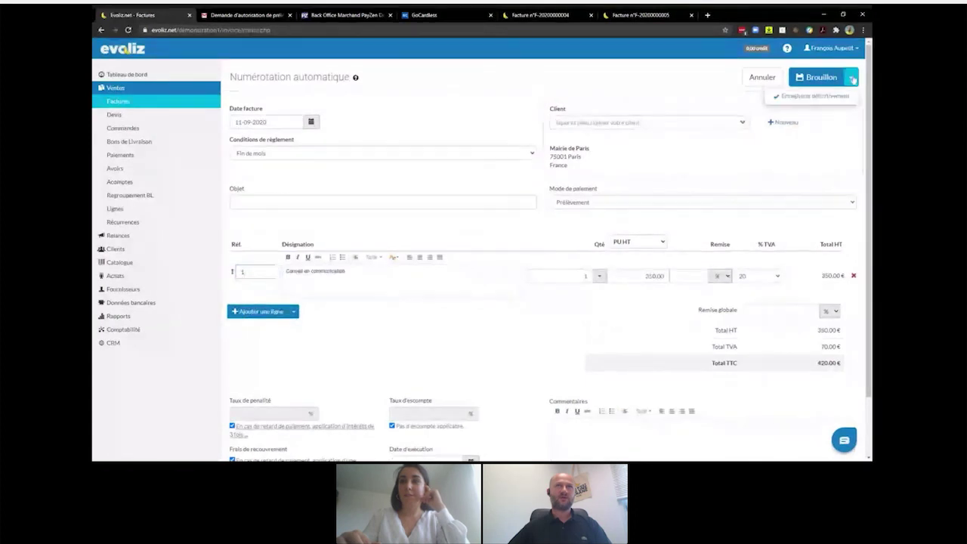
left_click(812, 98)
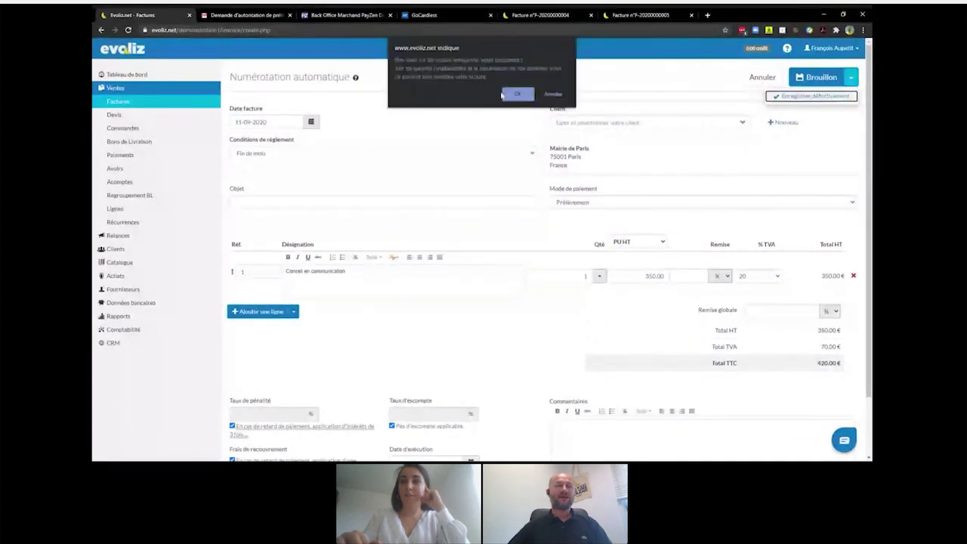
left_click(527, 92)
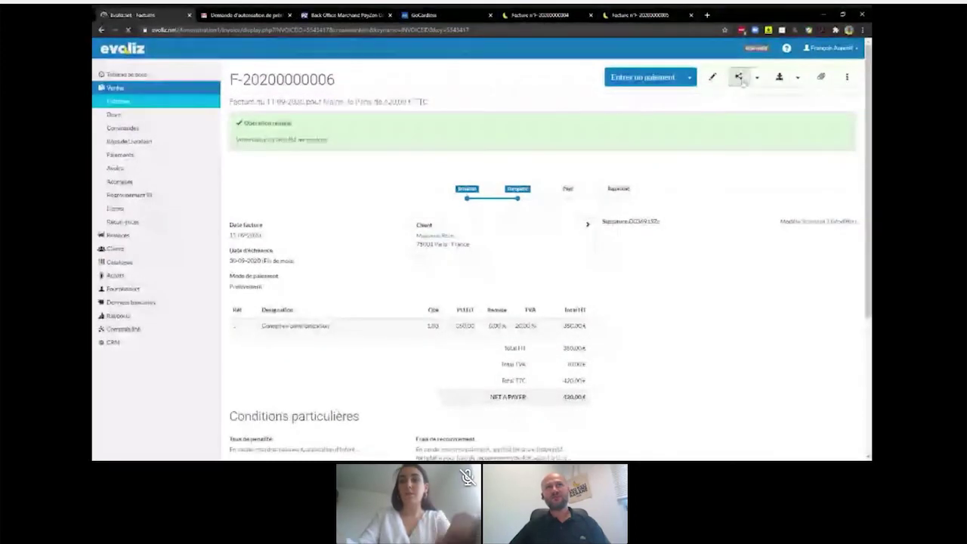
left_click(757, 78)
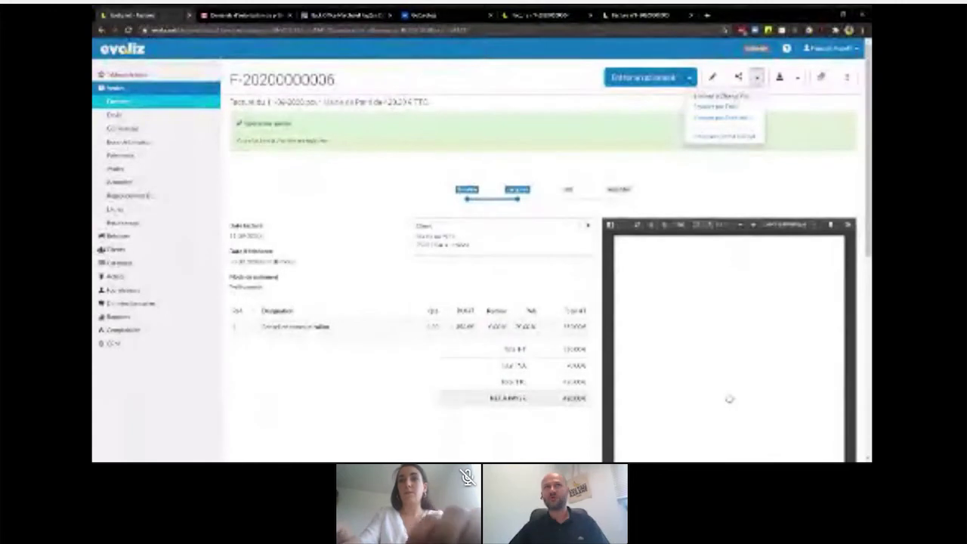
left_click(729, 397)
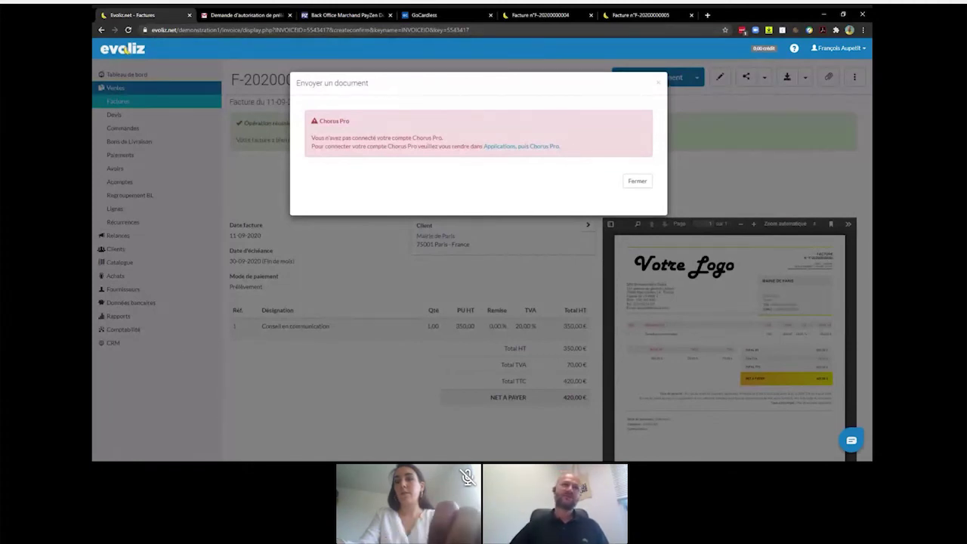
- Dismiss the Chorus Pro warning, review the invoice's event history, and open the account menu
left_click(637, 181)
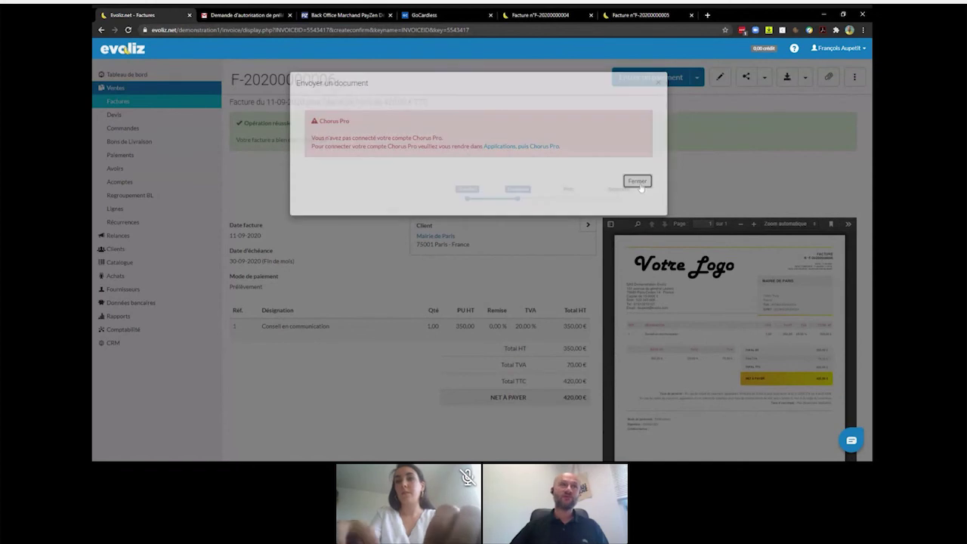
scroll(502, 224, "down", 2)
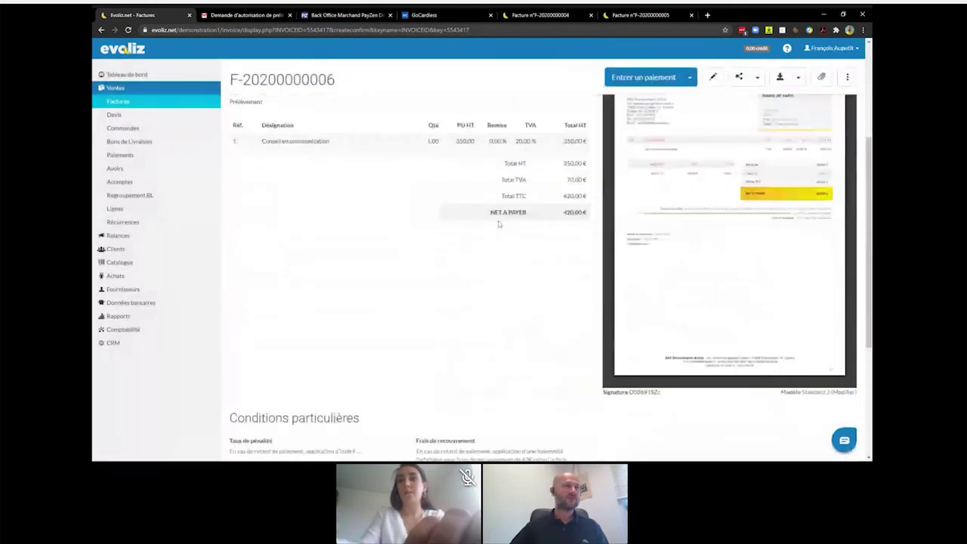
scroll(499, 224, "down", 2)
scroll(499, 224, "down", 2)
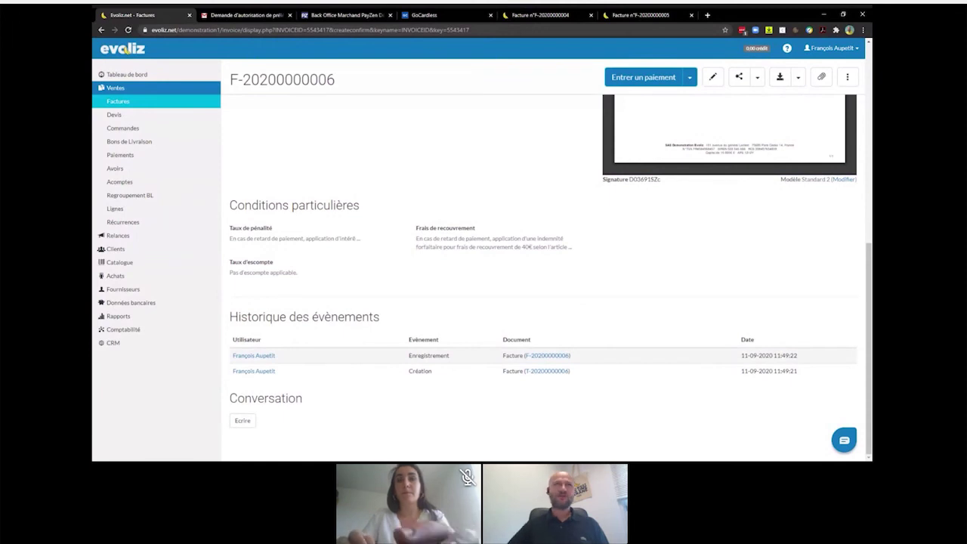
left_click(847, 48)
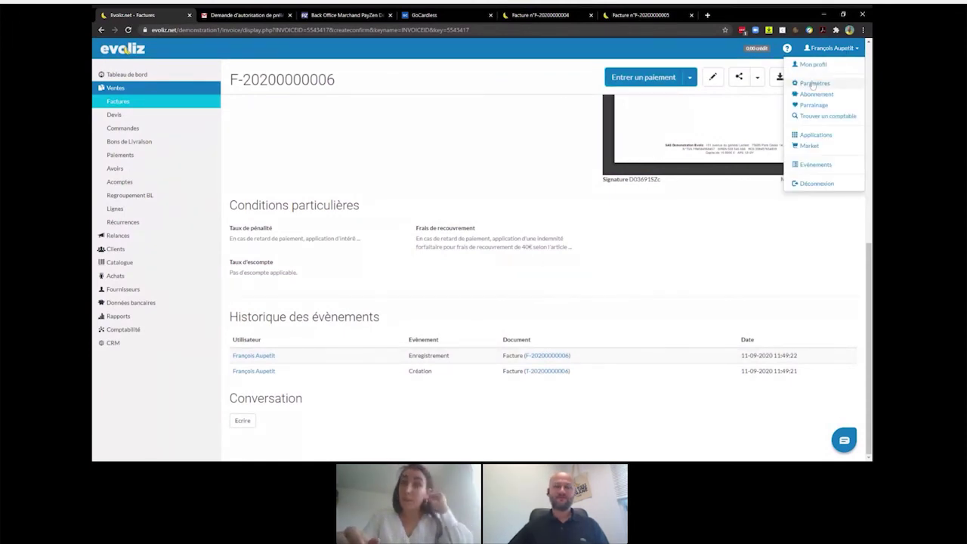
- Open Paramètres from the account menu, browse the settings groups, and expand Comptabilité
left_click(813, 84)
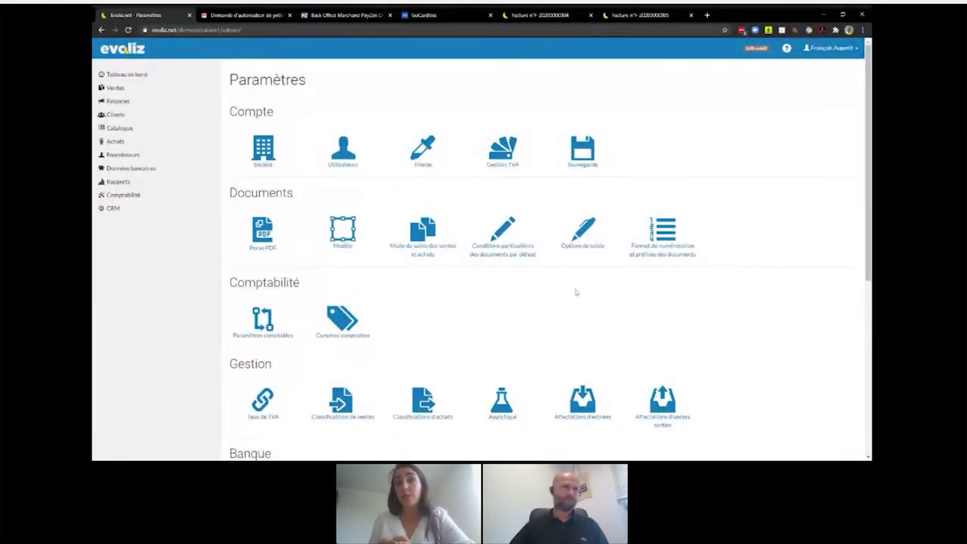
scroll(576, 293, "down", 4)
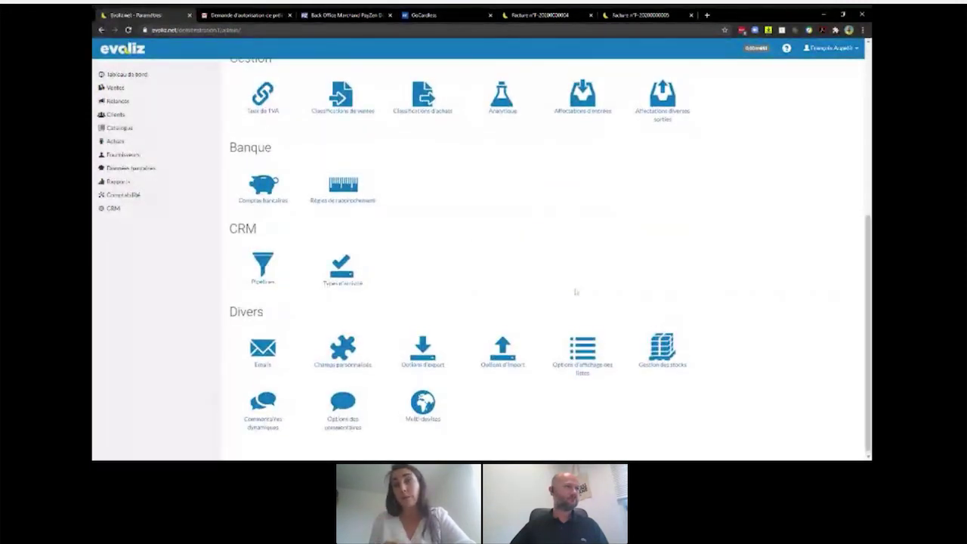
scroll(576, 293, "up", 5)
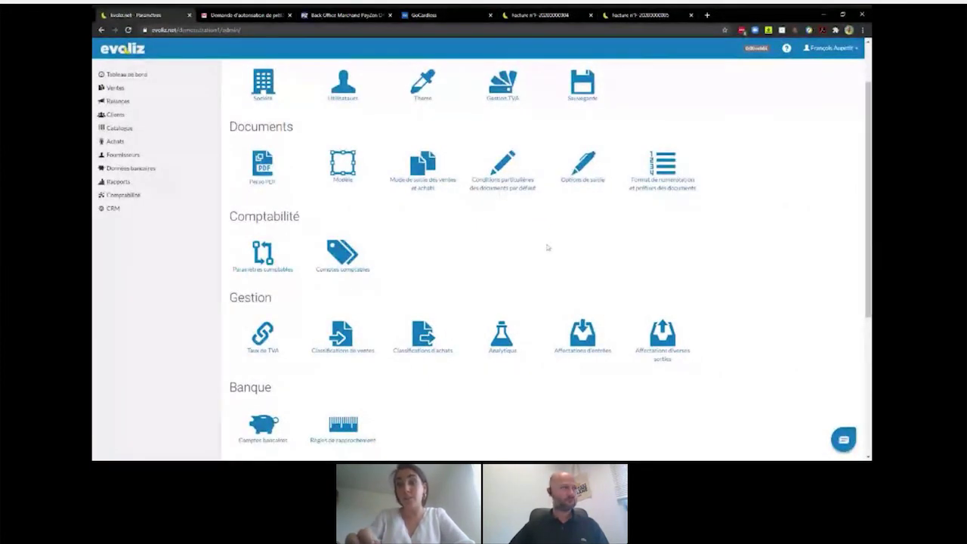
scroll(547, 247, "down", 1)
left_click(123, 195)
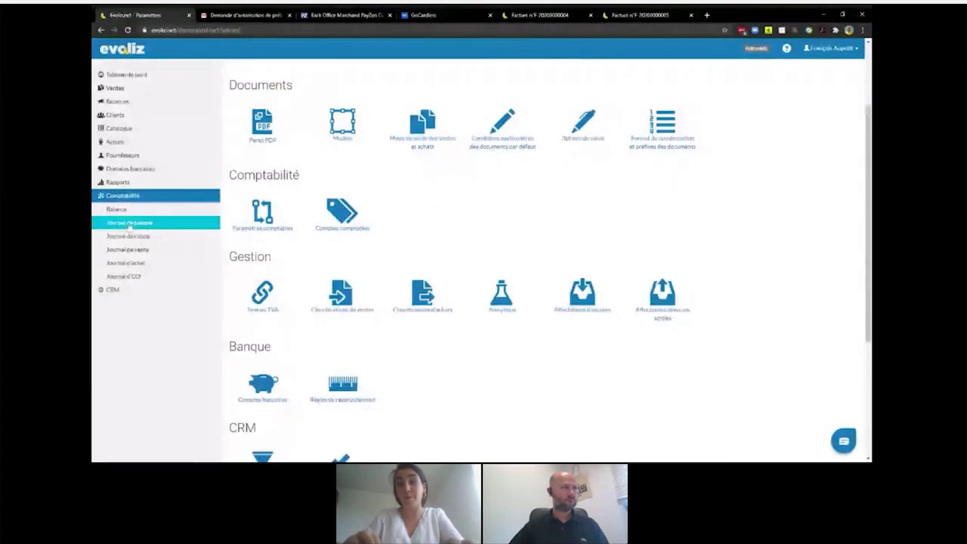
- View the Liste des écritures de vente and its Exporter les écritures options
left_click(132, 251)
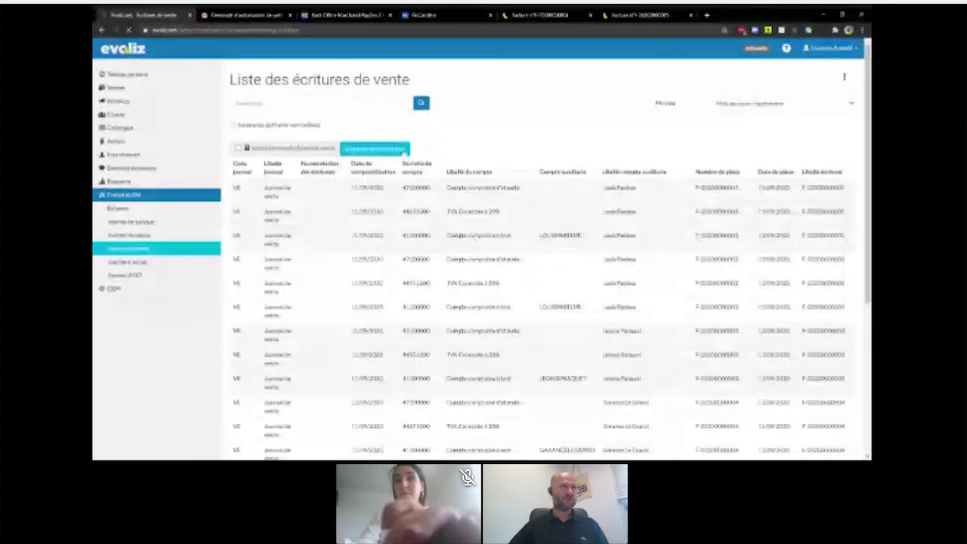
left_click(403, 151)
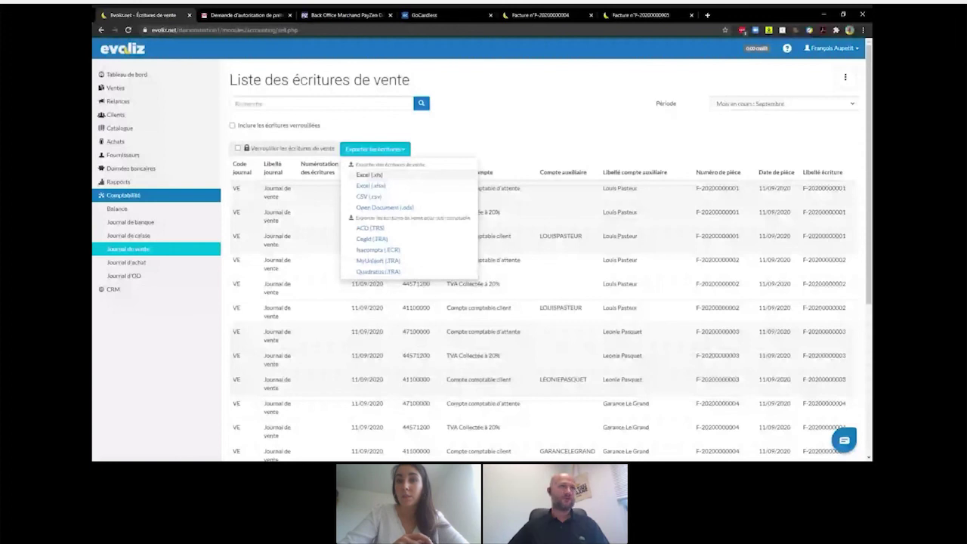
- Go to the account's Paramètres page and scroll to the accounting settings
left_click(835, 49)
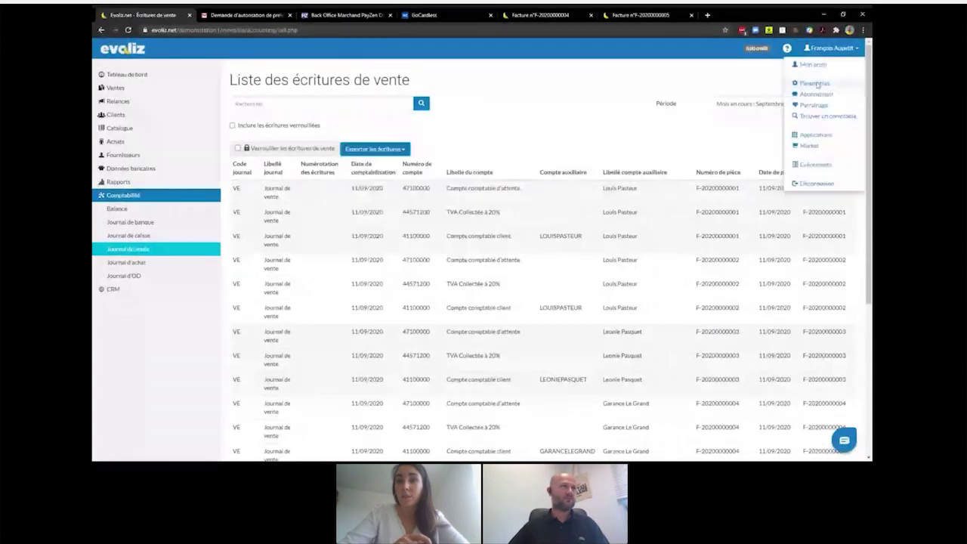
left_click(815, 84)
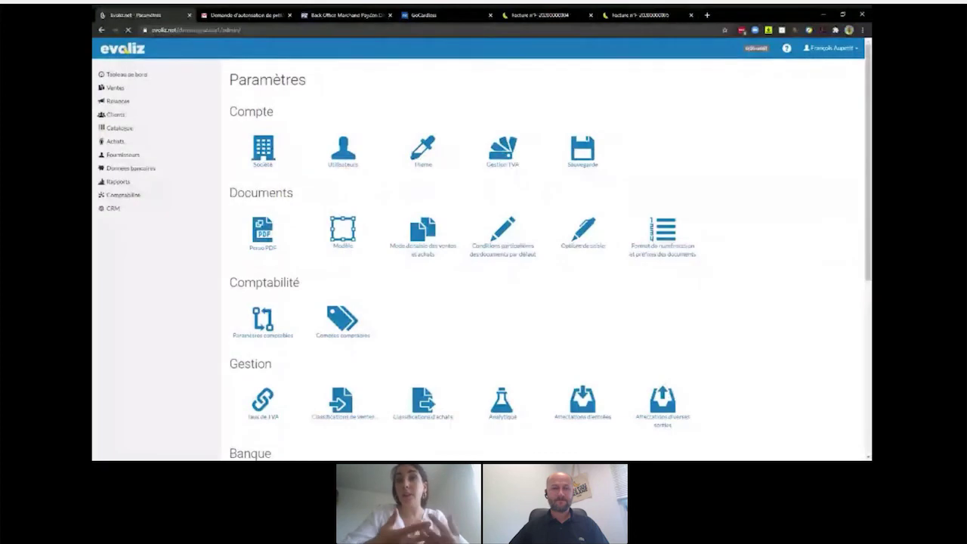
scroll(483, 257, "down", 1)
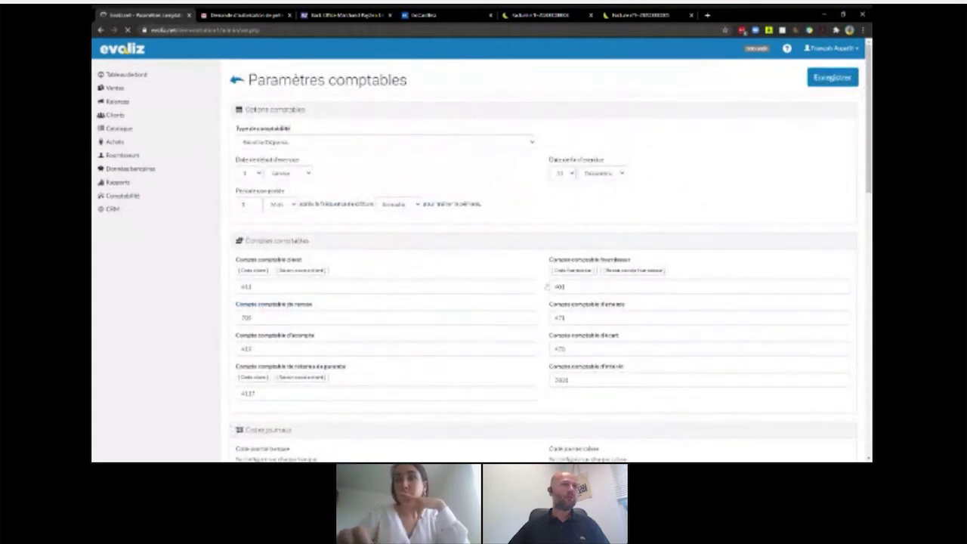
- Review the accounting export options (Fichier, all files, named by piece reference) without changing them
scroll(309, 287, "down", 10)
scroll(544, 279, "down", 2)
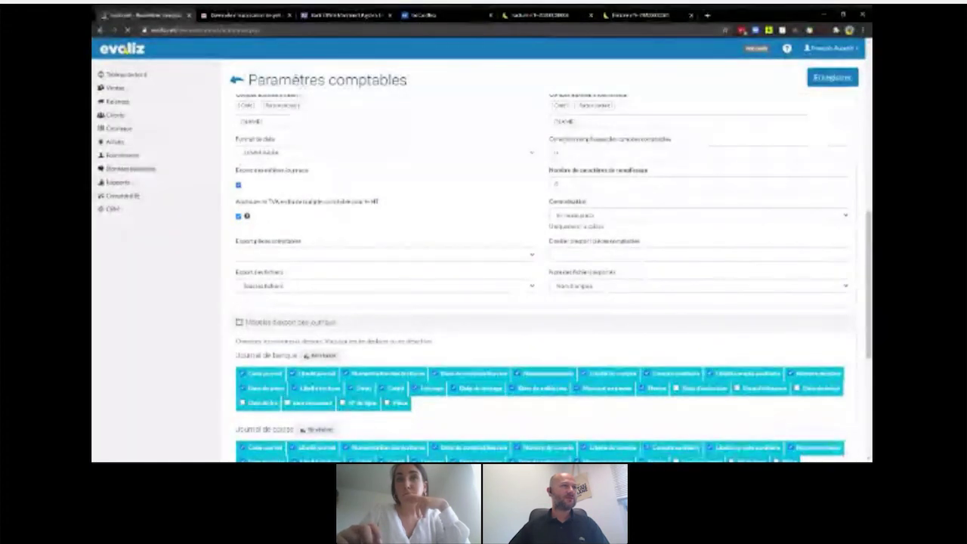
scroll(514, 264, "up", 1)
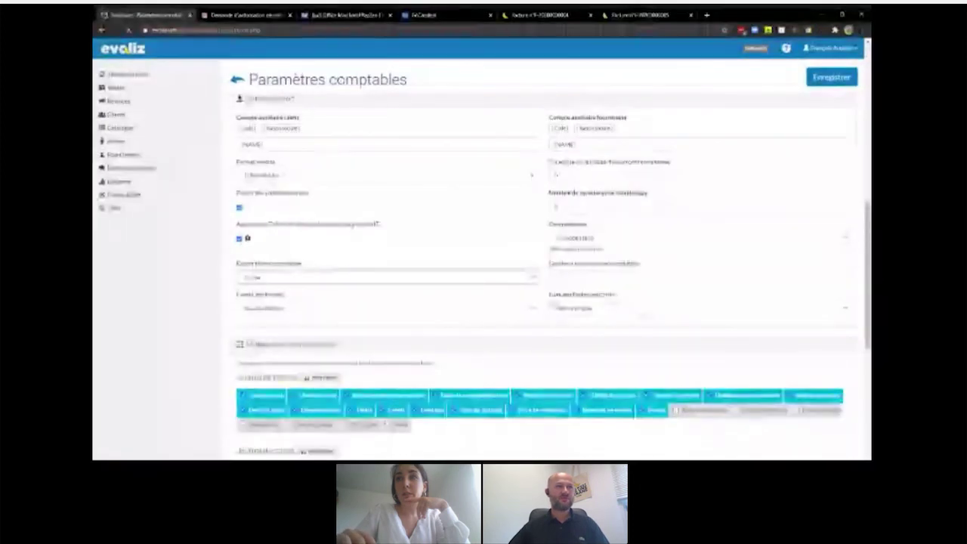
left_click(833, 311)
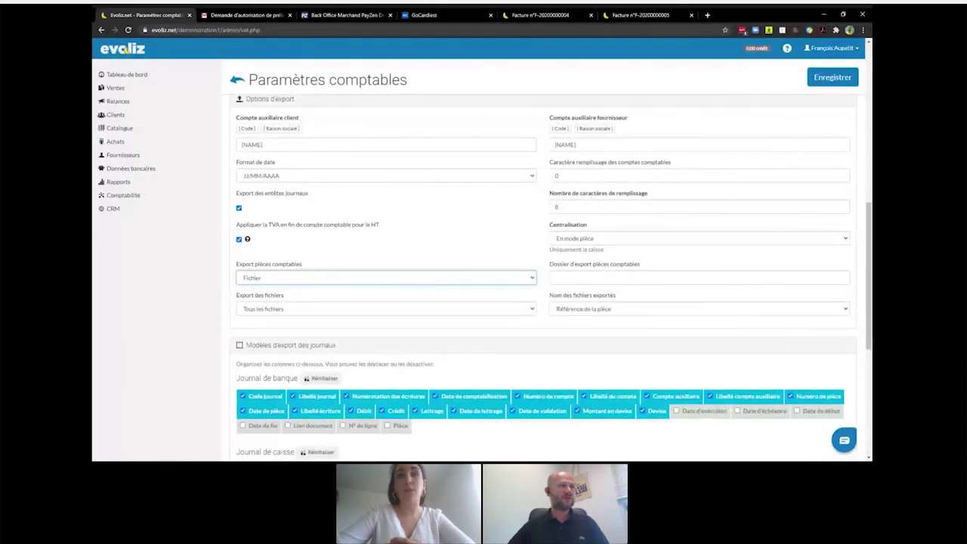
left_click(352, 239)
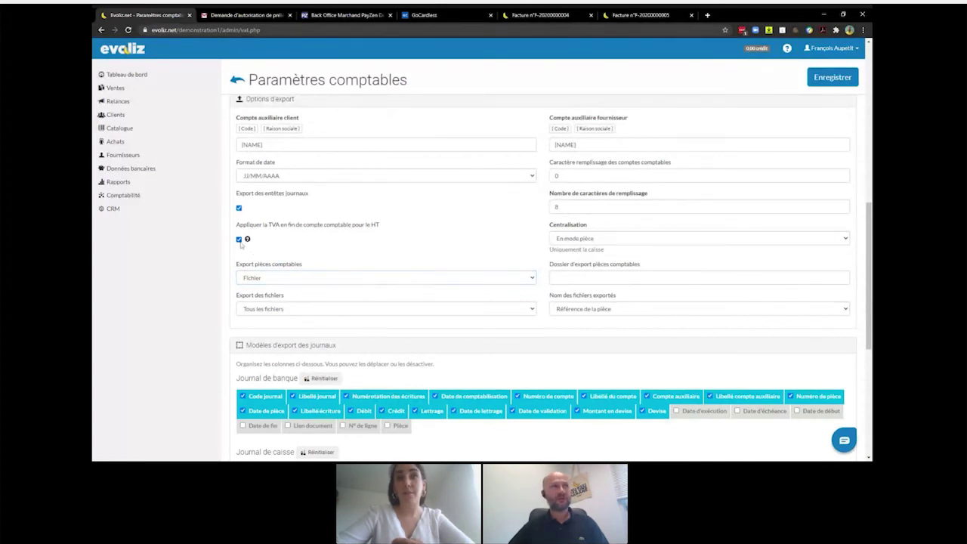
left_click(257, 278)
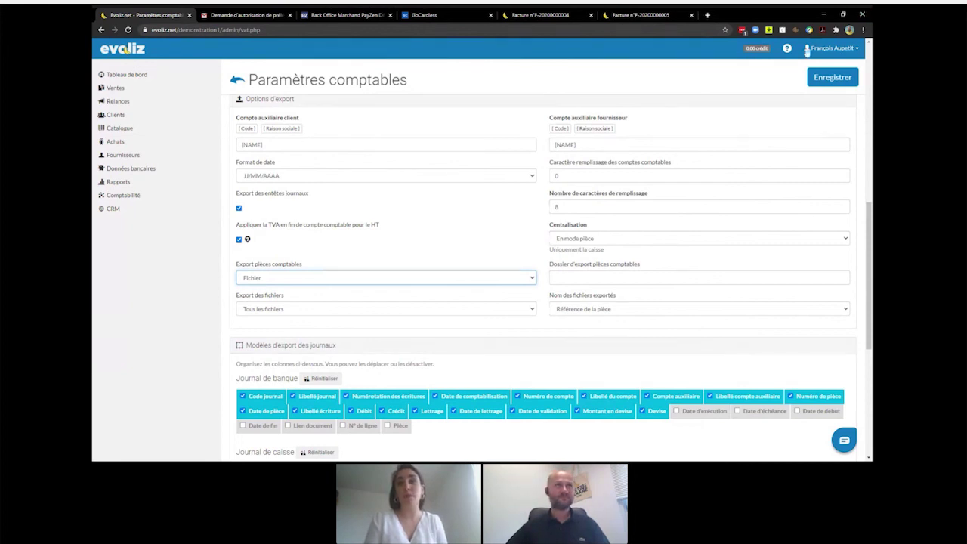
- Load evoliz.com in a new browser tab
left_click(708, 15)
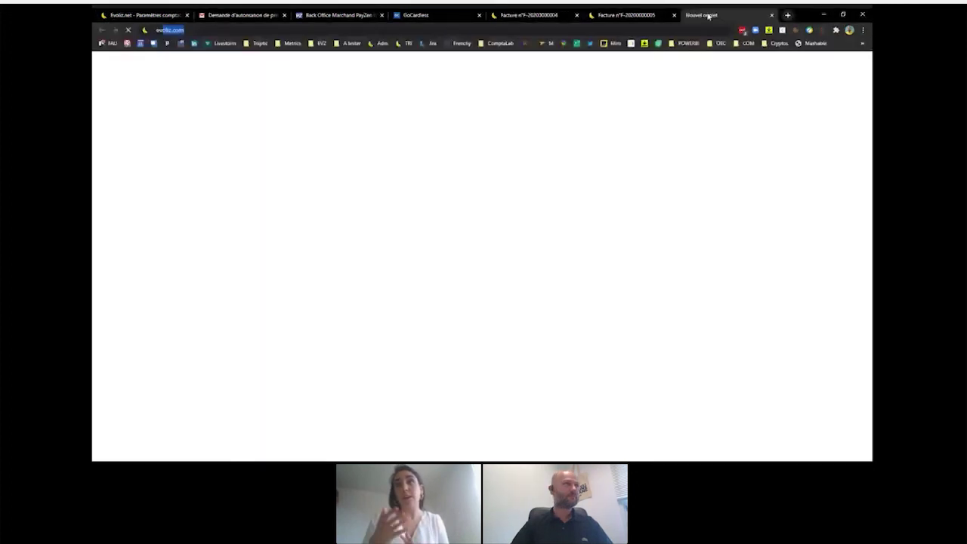
type("evoliz.com")
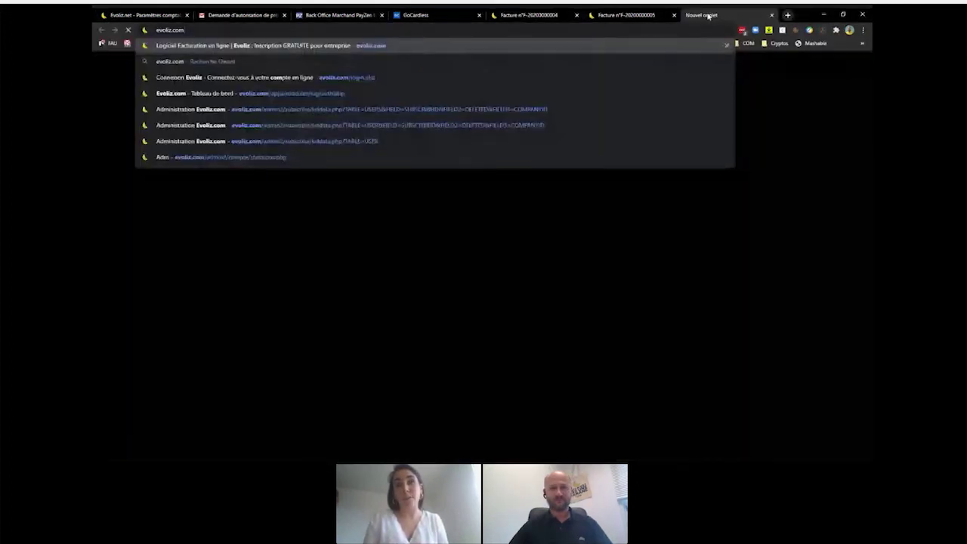
key("Return")
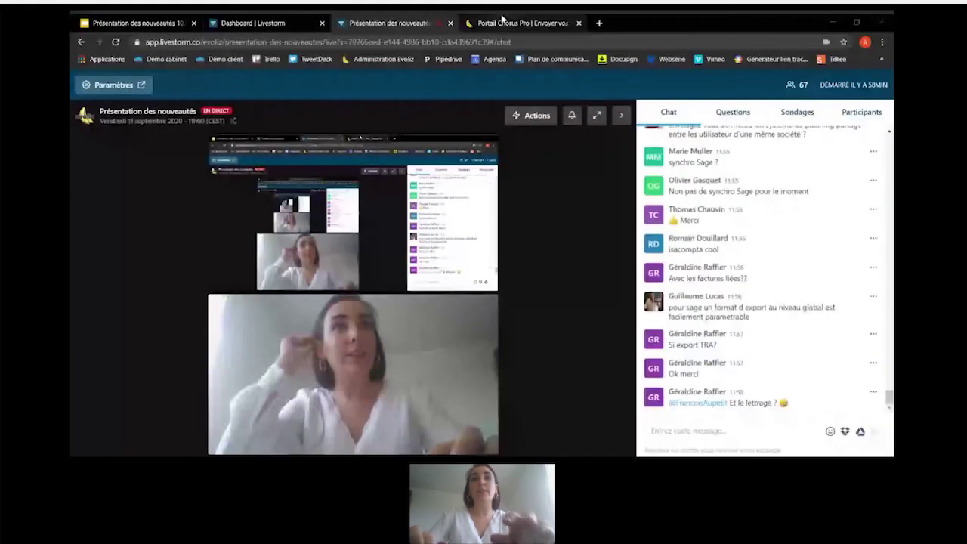
- On the Evoliz website, open the API documentation from the footer
left_click(501, 18)
left_click(203, 91)
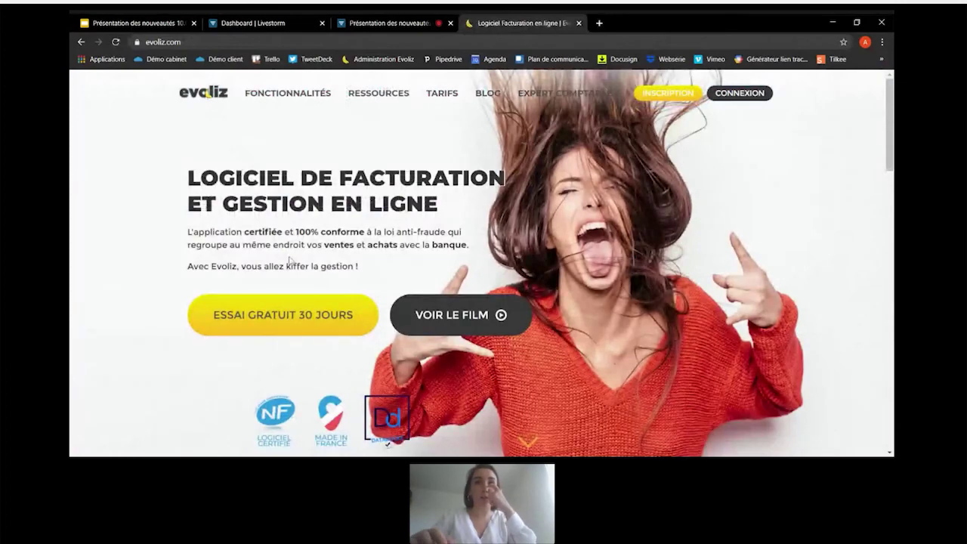
scroll(289, 261, "down", 4)
scroll(289, 261, "up", 4)
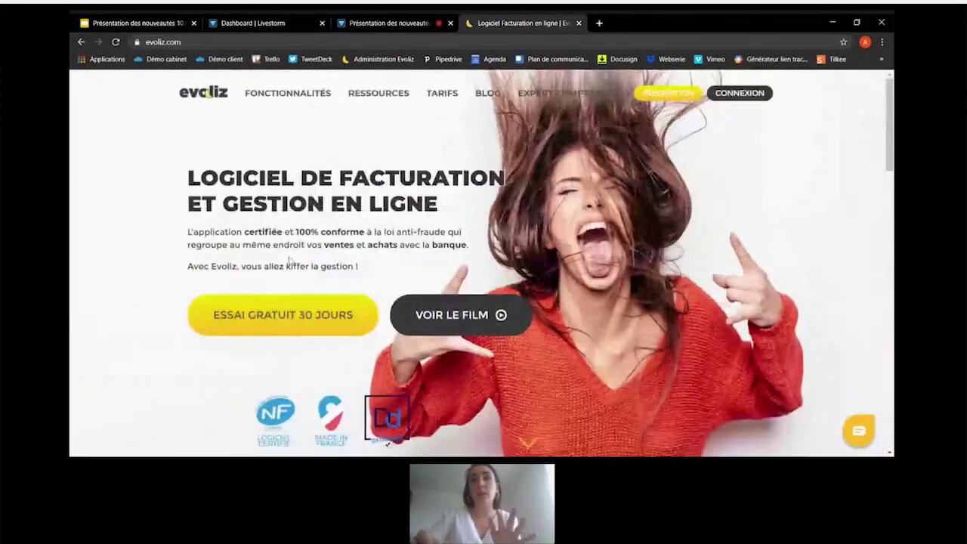
scroll(444, 200, "down", 15)
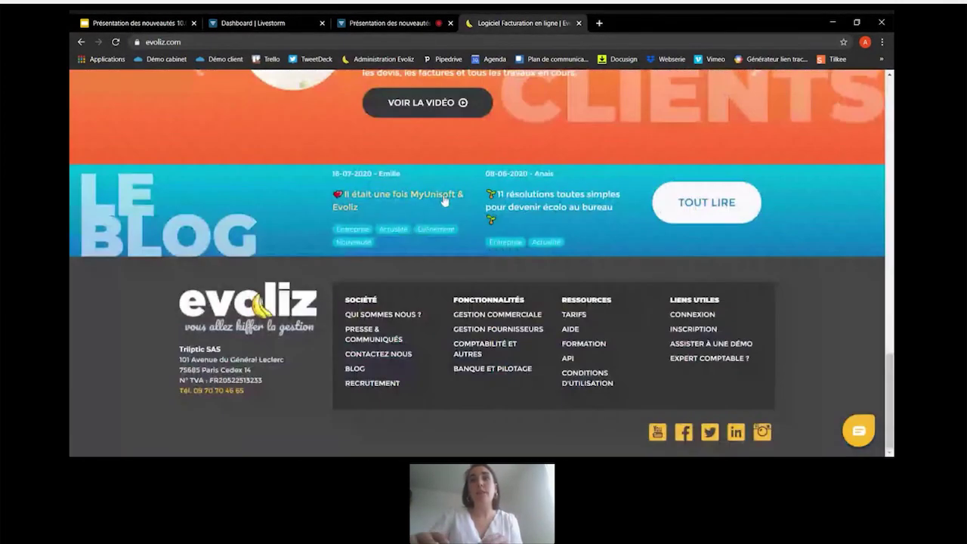
left_click(568, 360)
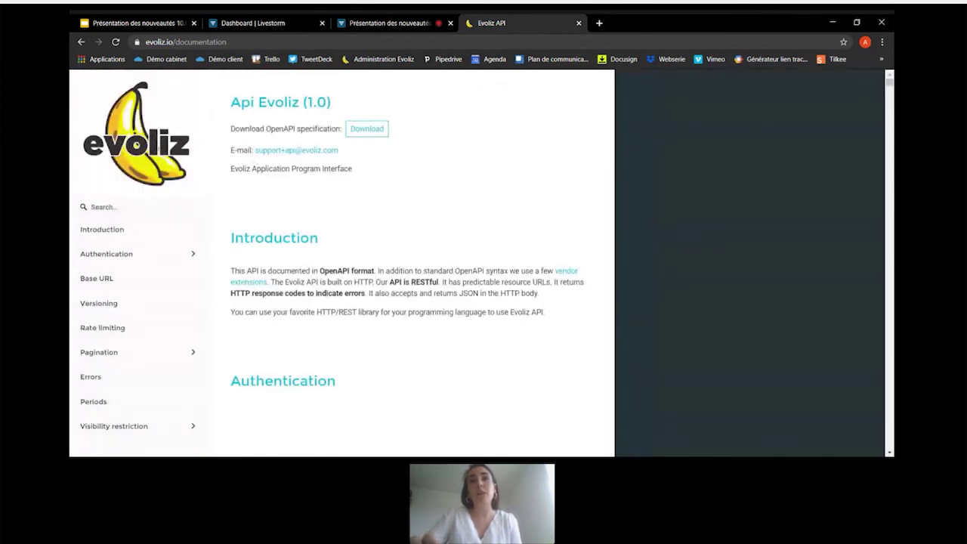
- Highlight the API support e-mail address, then return to the Evoliz homepage
left_click_drag(254, 149, 342, 149)
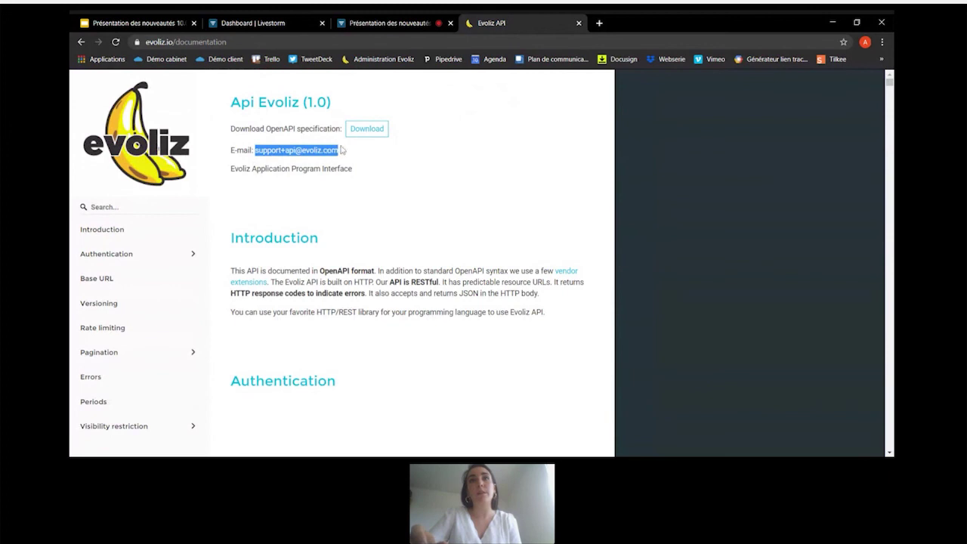
left_click(346, 235)
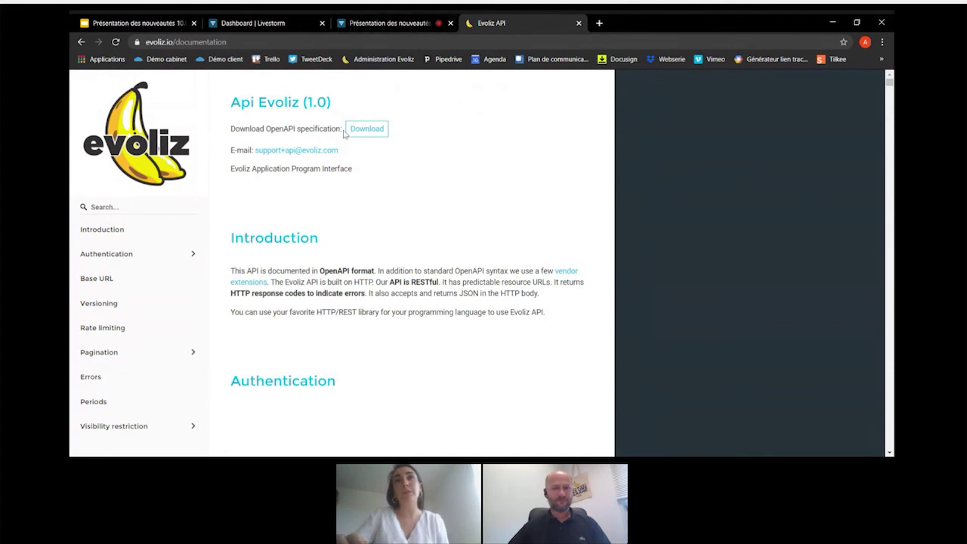
left_click(81, 43)
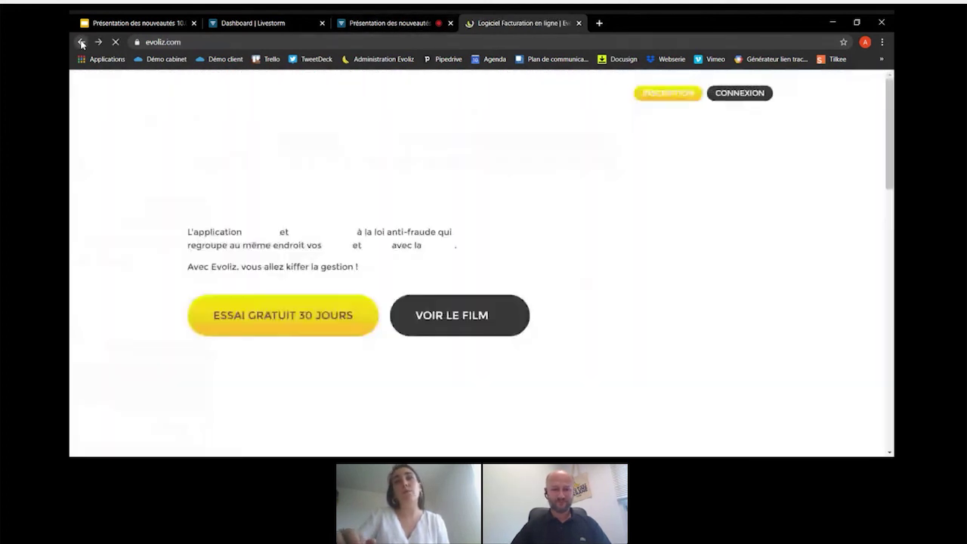
- Go to RESSOURCES > Formation and browse the five upcoming sessions, 14 septembre to 1er octobre 2020
scroll(401, 198, "up", 5)
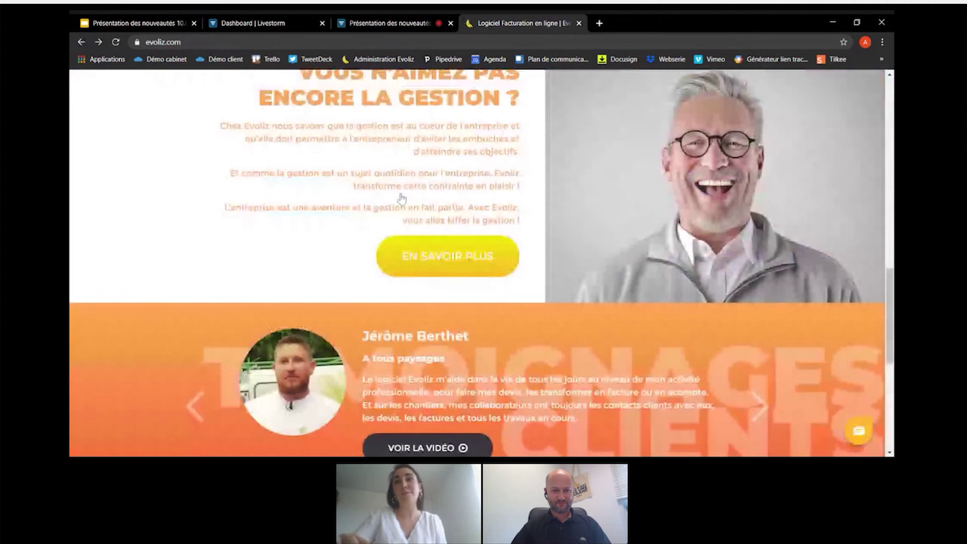
scroll(401, 197, "up", 8)
scroll(402, 198, "up", 3)
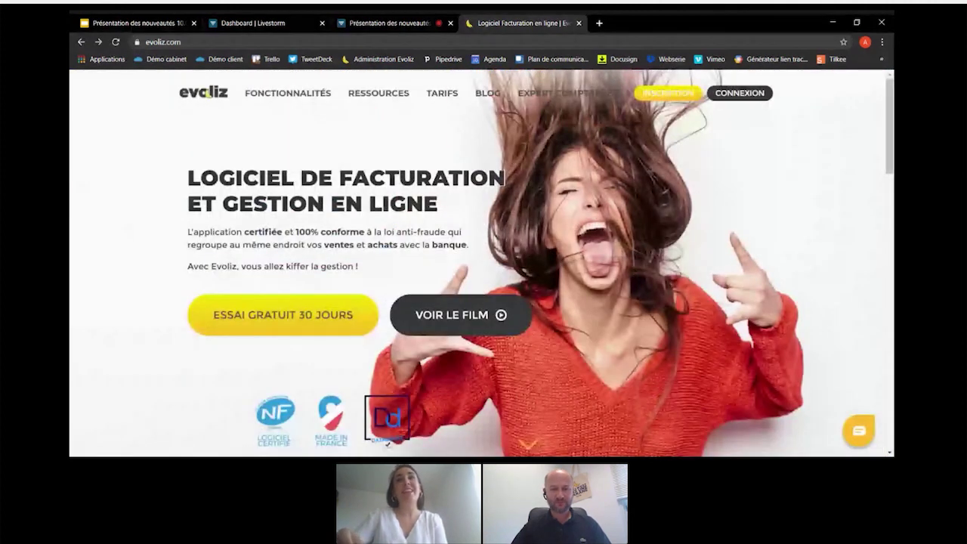
mouse_move(367, 109)
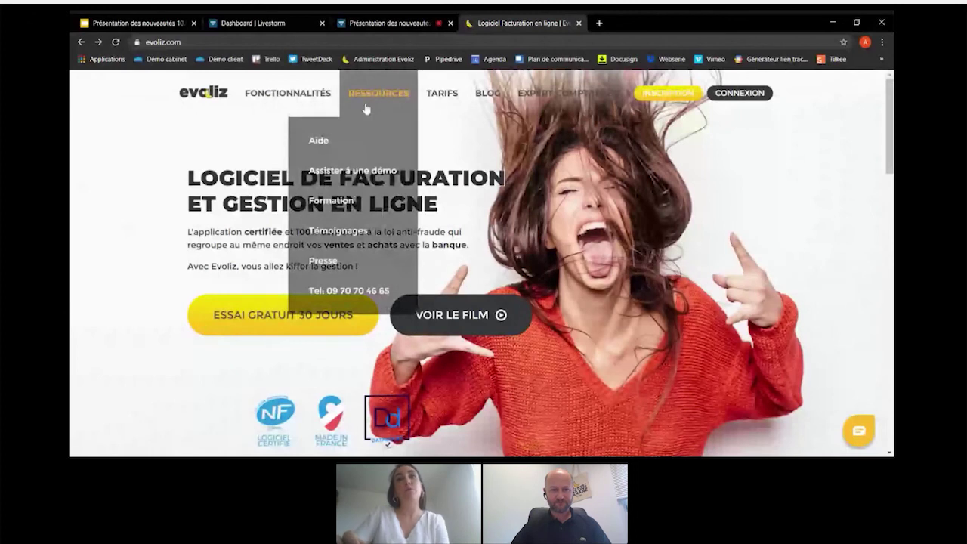
left_click(346, 203)
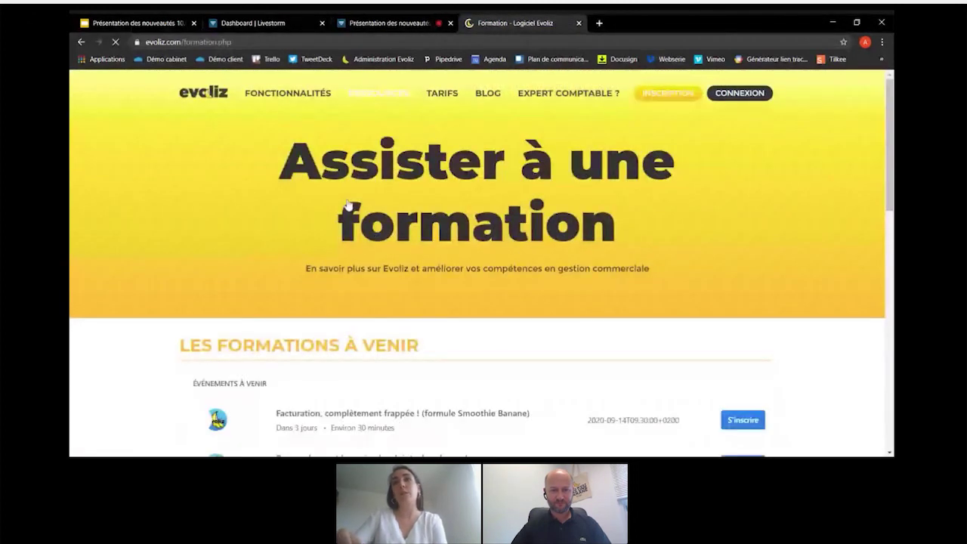
scroll(505, 340, "down", 3)
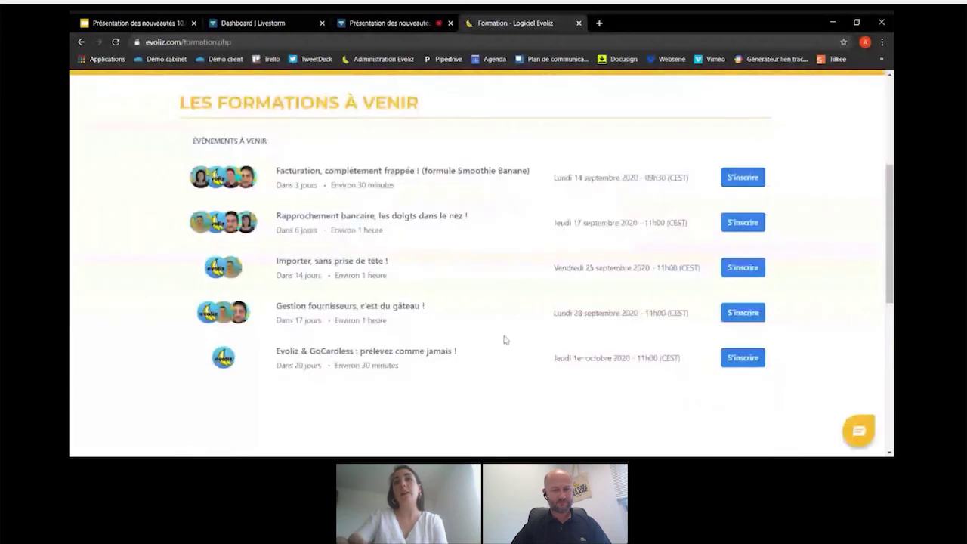
scroll(505, 340, "down", 1)
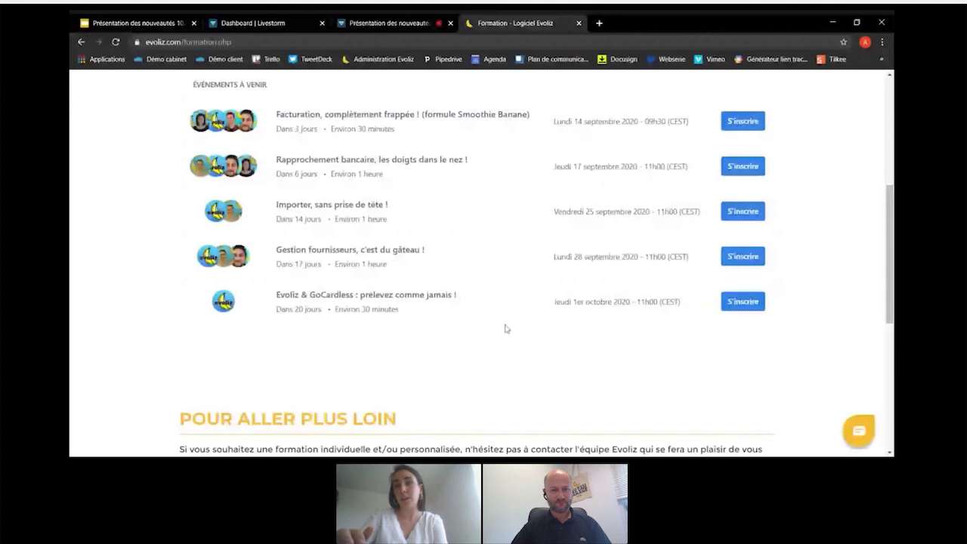
scroll(506, 328, "up", 2)
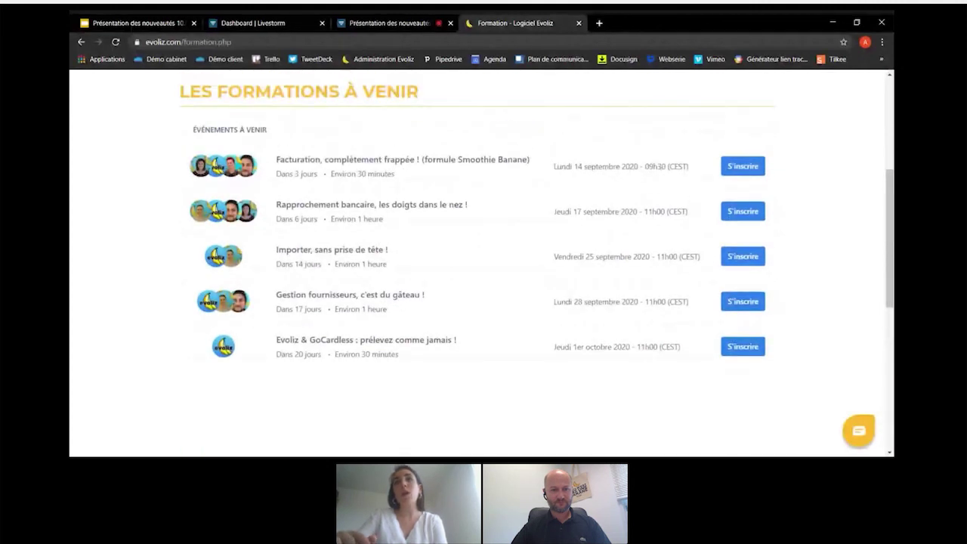
scroll(607, 312, "up", 3)
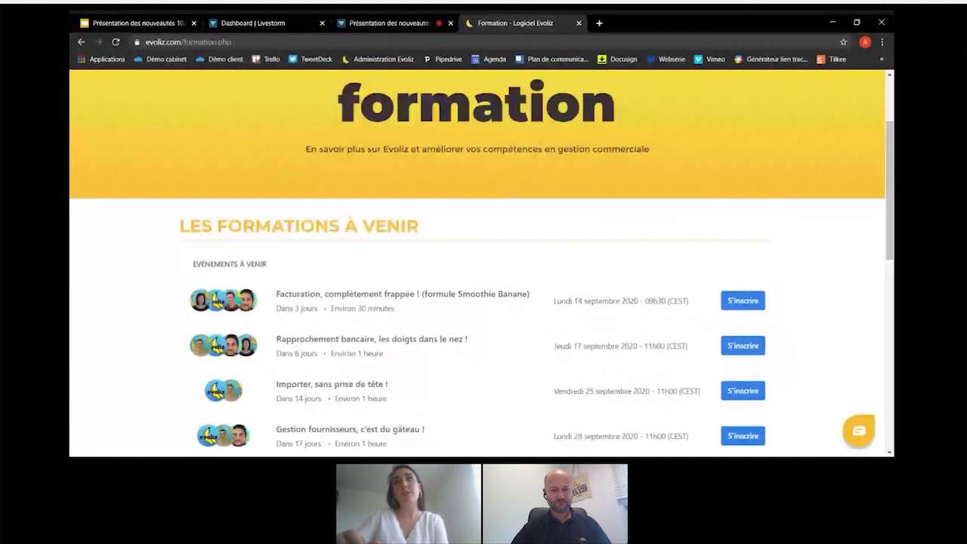